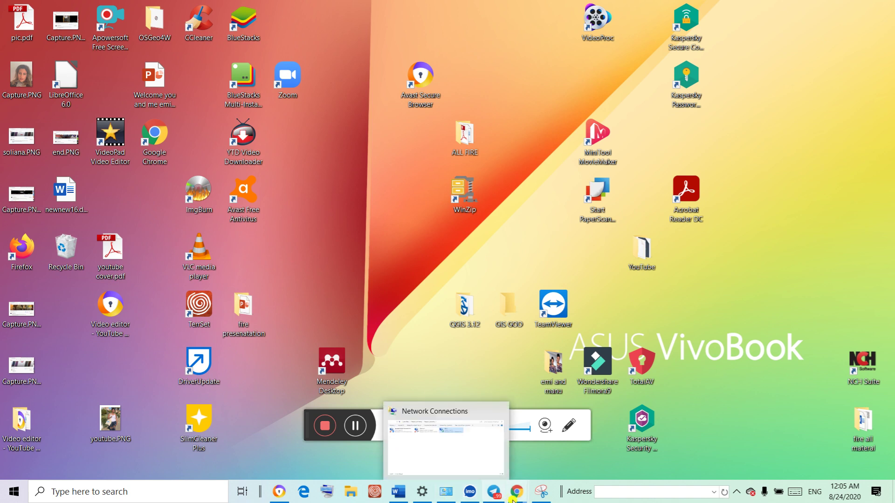
Open four new Chrome windows from the taskbar icon's jump list
{"action": "mouse_move", "coordinate": [531, 492]}
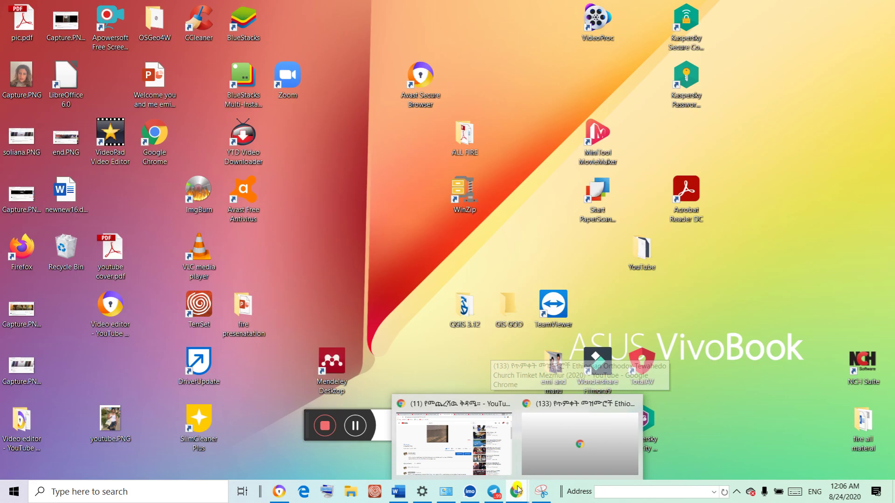
{"action": "left_click", "coordinate": [514, 499]}
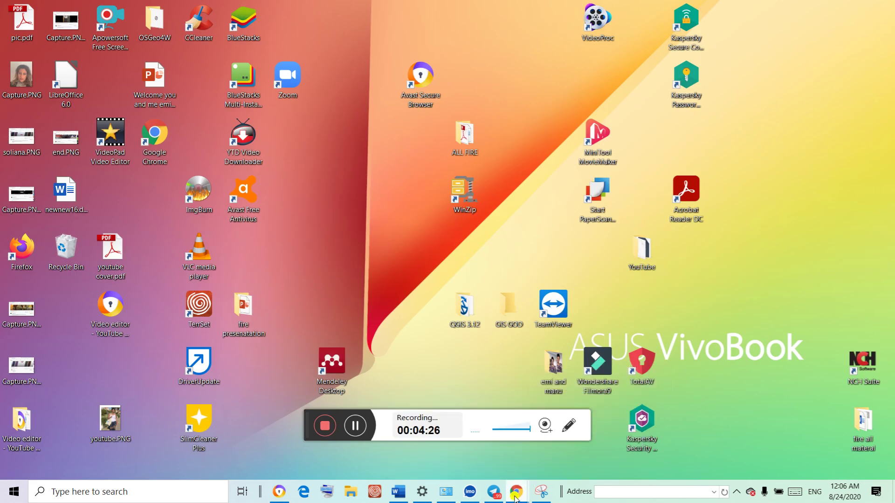
{"action": "right_click", "coordinate": [515, 499]}
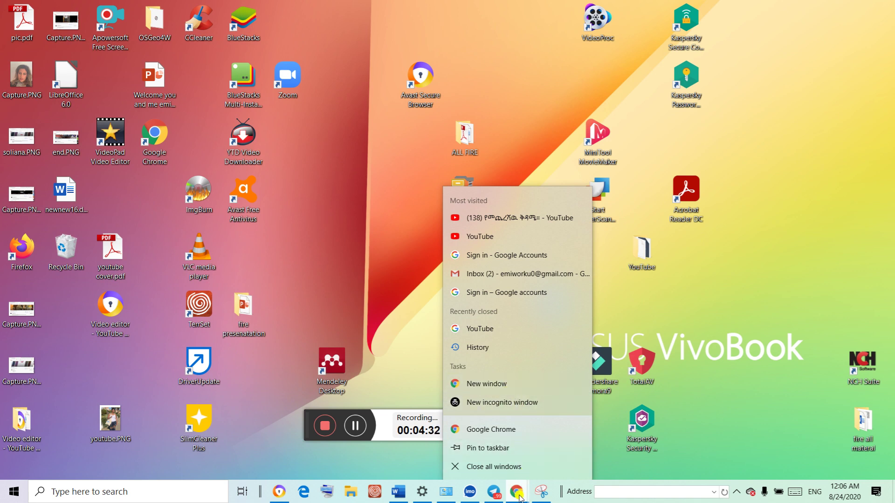
{"action": "left_click", "coordinate": [502, 385]}
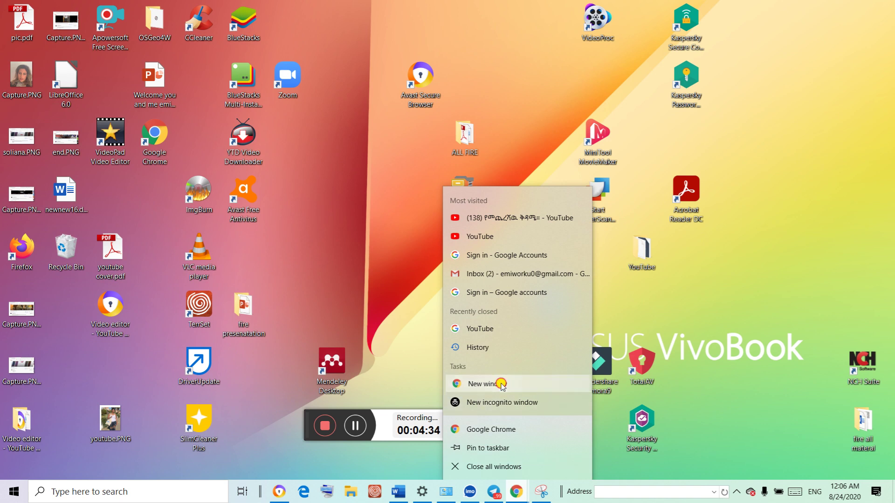
{"action": "left_click", "coordinate": [501, 385]}
{"action": "left_click", "coordinate": [501, 385]}
{"action": "left_click", "coordinate": [501, 385]}
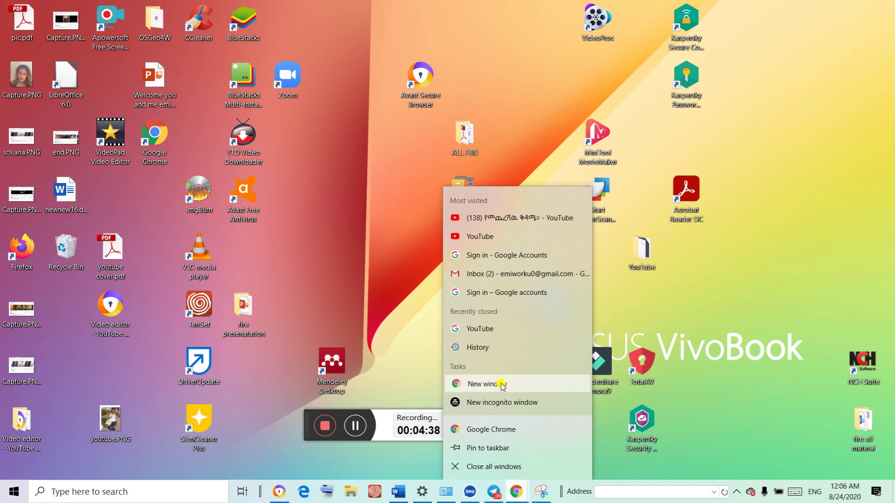
{"action": "left_click", "coordinate": [520, 496]}
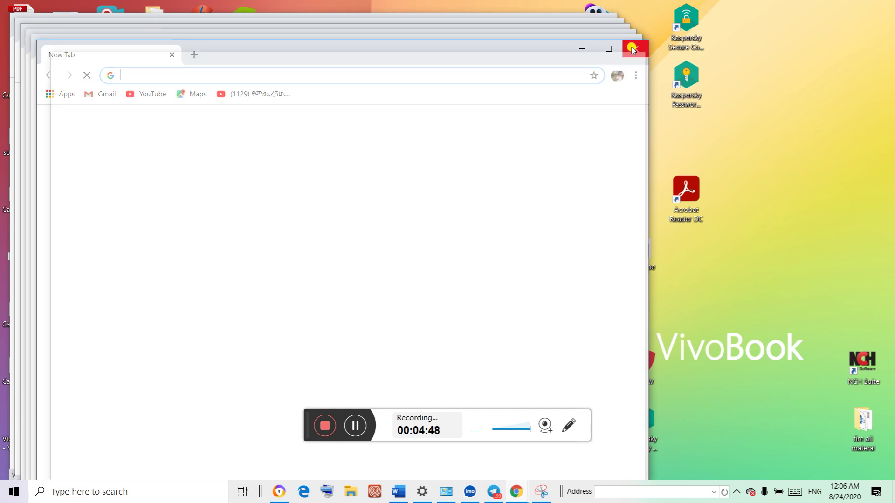
Close the five extra Chrome windows and maximise the remaining one
{"action": "left_click", "coordinate": [633, 50]}
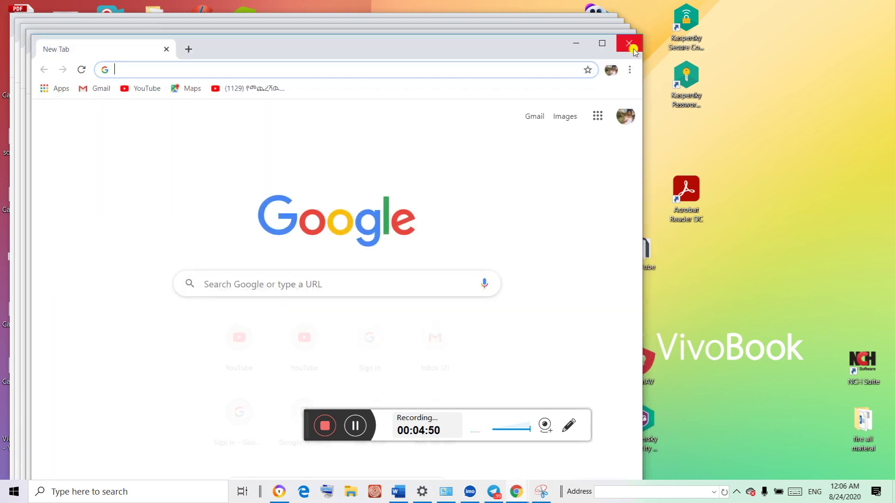
{"action": "left_click", "coordinate": [633, 49]}
{"action": "left_click", "coordinate": [629, 43]}
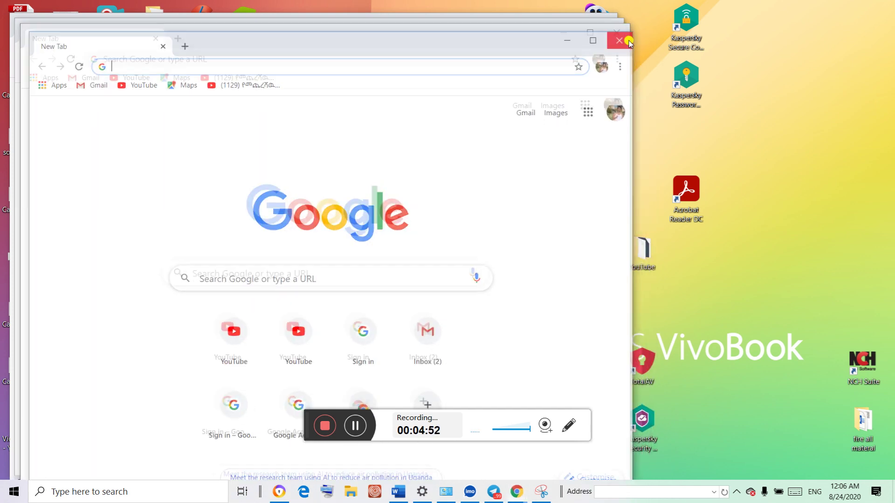
{"action": "left_click", "coordinate": [616, 32]}
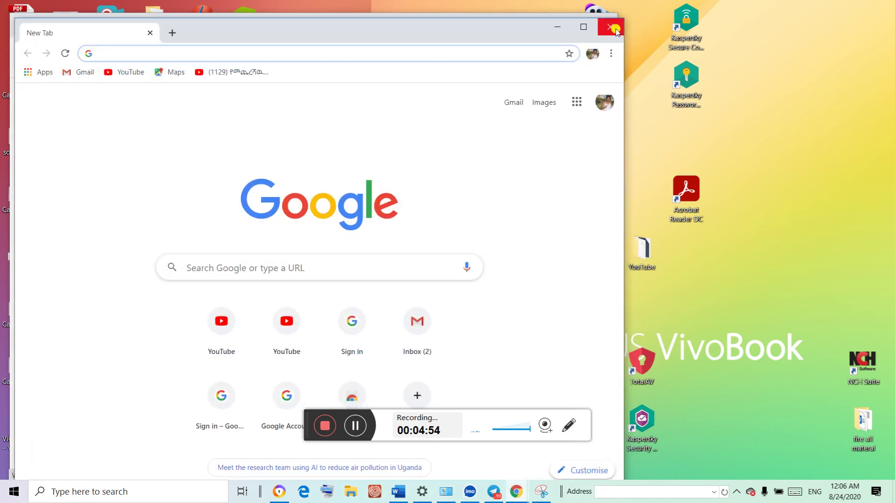
{"action": "left_click", "coordinate": [615, 28]}
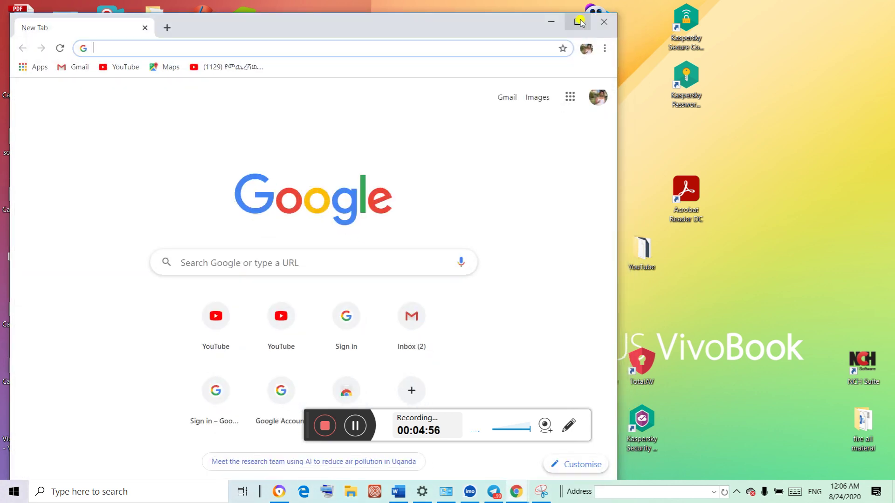
{"action": "left_click", "coordinate": [580, 23]}
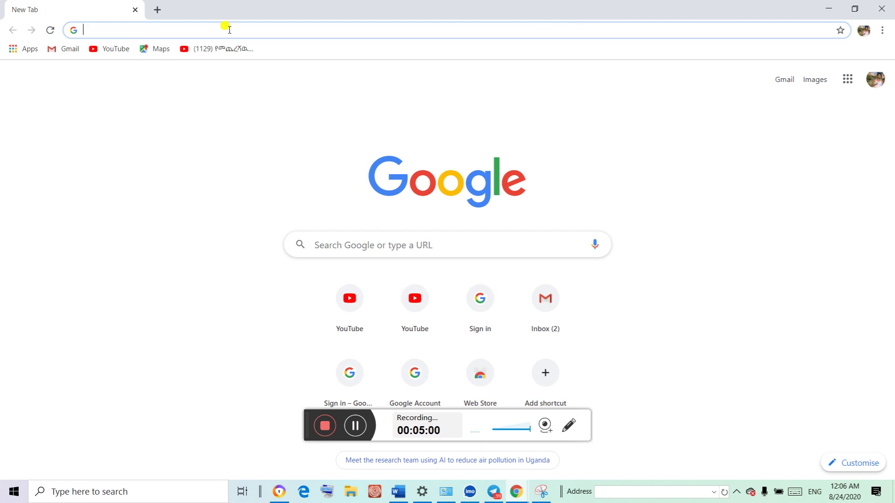
Search Google for 'create new gmail email' using the suggestion
{"action": "left_click", "coordinate": [169, 30]}
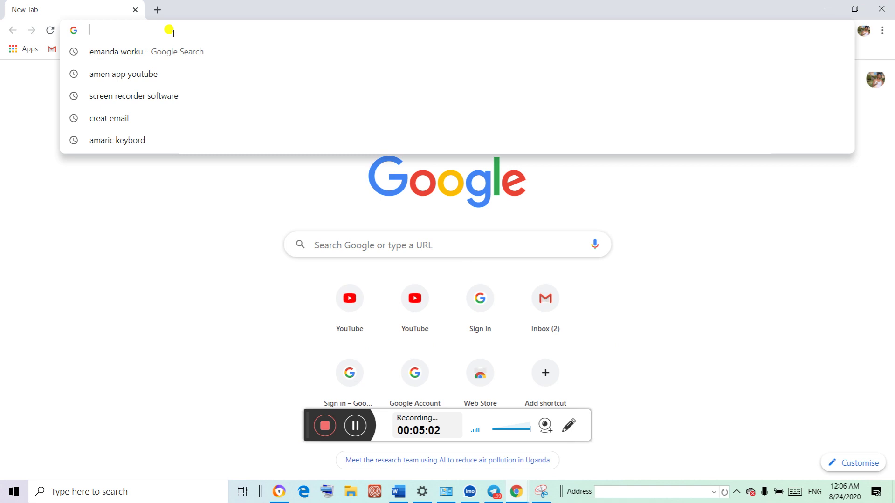
{"action": "left_click", "coordinate": [333, 243]}
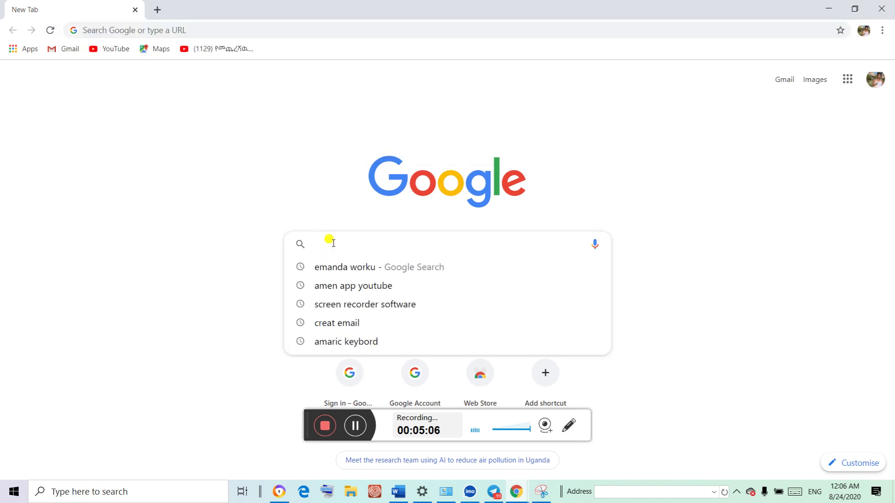
{"action": "type", "text": "c"}
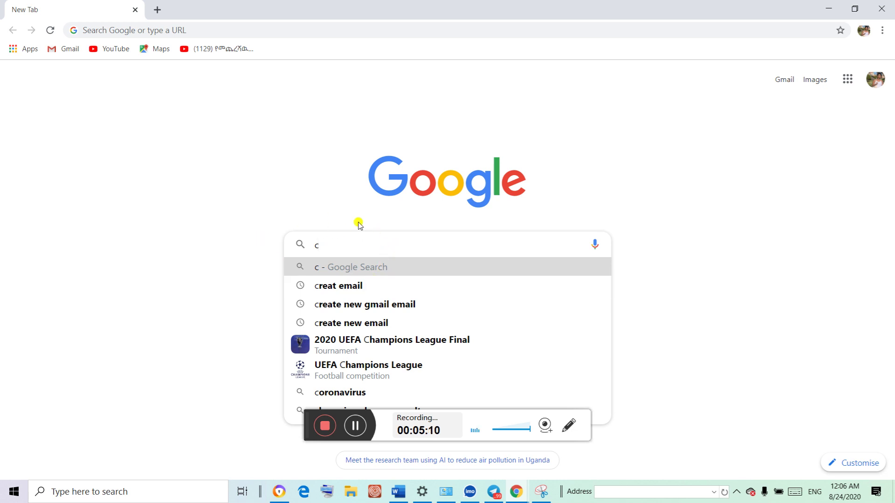
{"action": "left_click", "coordinate": [368, 312]}
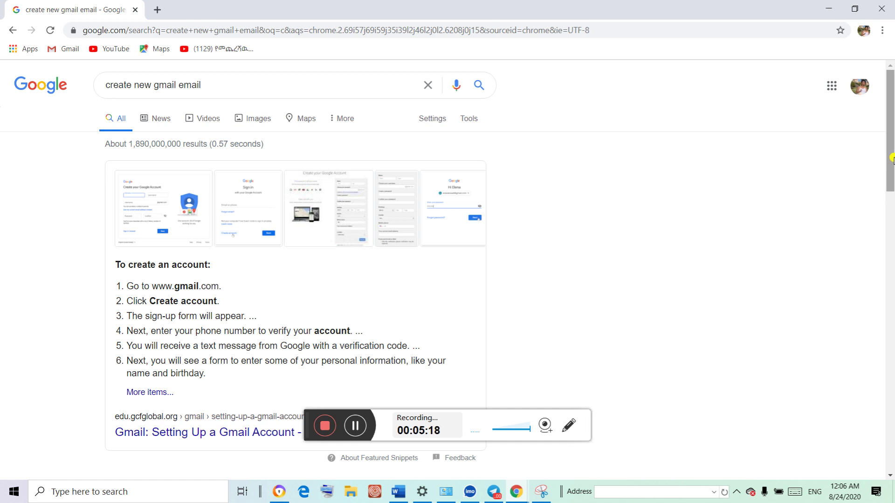
Scroll the results and open the 'Create a Gmail account - Gmail Help' article
{"action": "left_click_drag", "start_coordinate": [891, 158], "coordinate": [885, 249]}
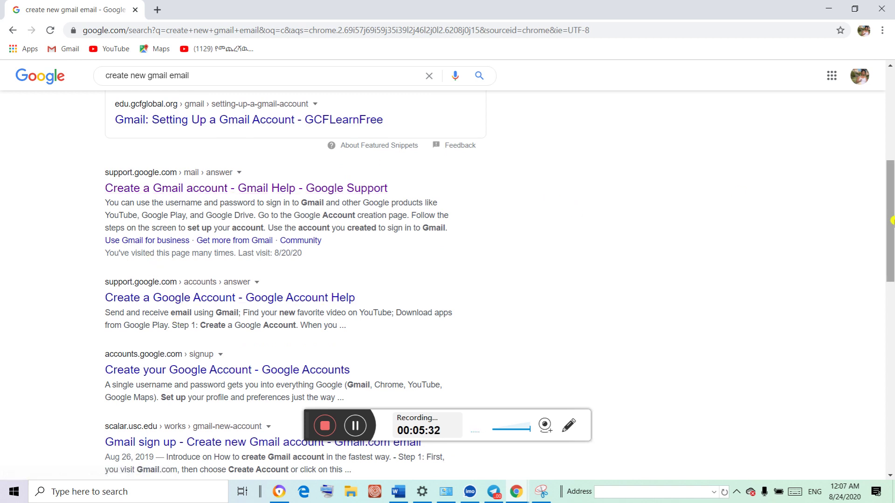
{"action": "left_click_drag", "start_coordinate": [889, 229], "coordinate": [891, 208]}
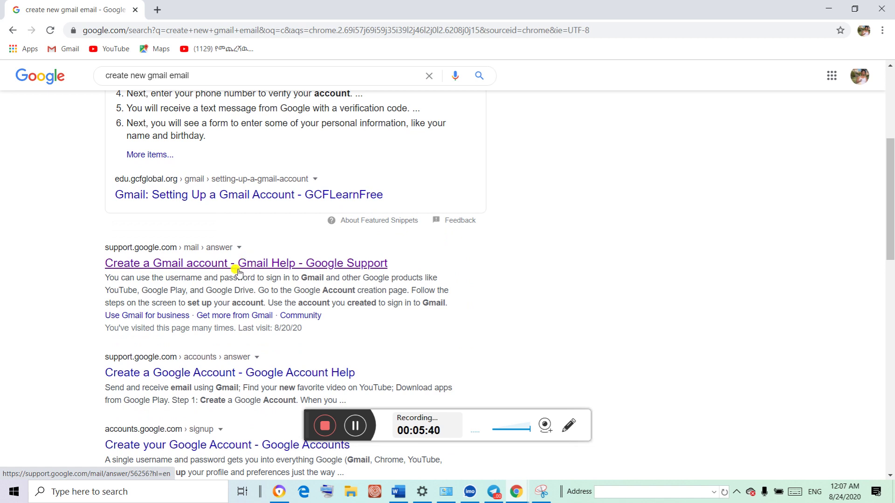
{"action": "left_click", "coordinate": [235, 266]}
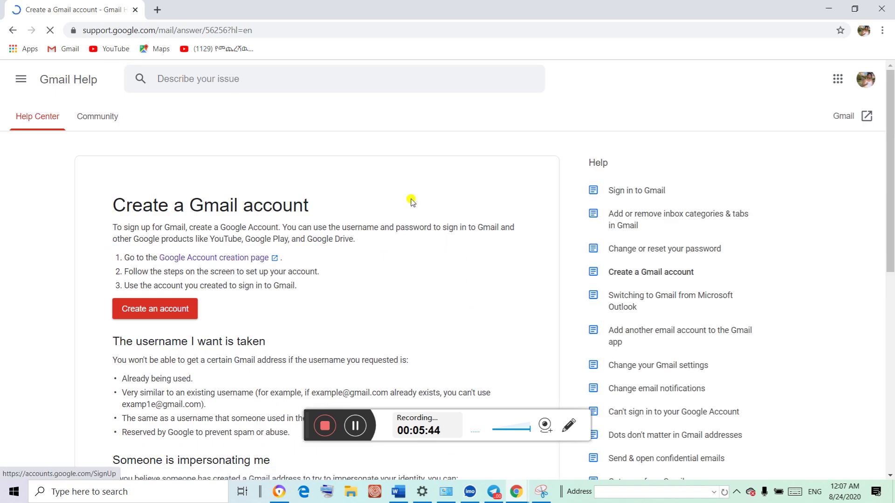
Launch the Google Account sign-up form with the article's 'Create an account' button
{"action": "left_click_drag", "start_coordinate": [891, 164], "coordinate": [892, 170]}
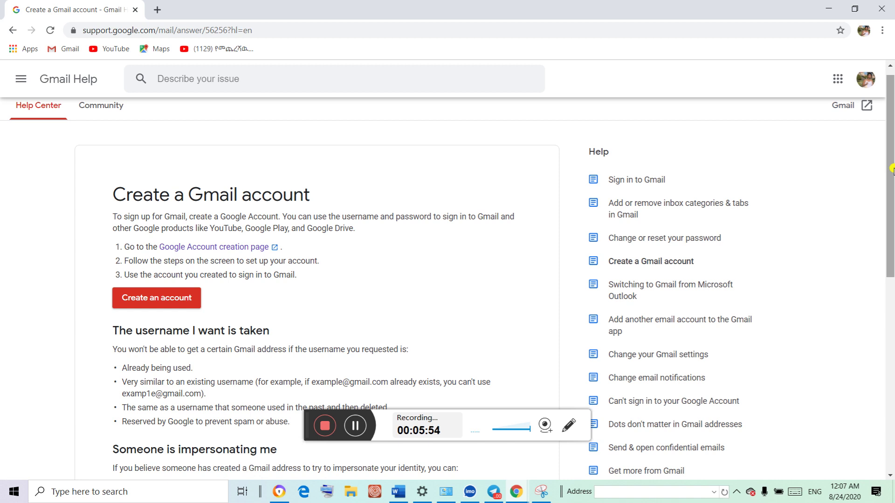
{"action": "left_click", "coordinate": [179, 298]}
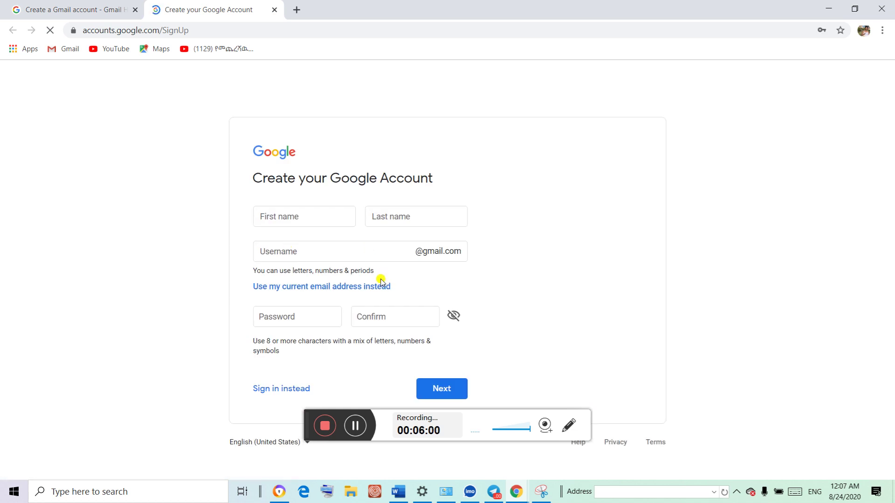
Enter the user's first and last name and pick a suggested available username
{"action": "left_click", "coordinate": [277, 220]}
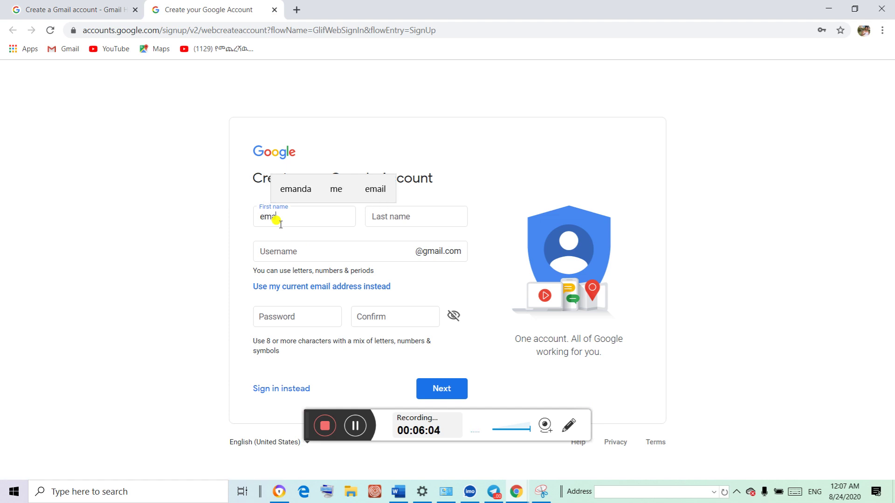
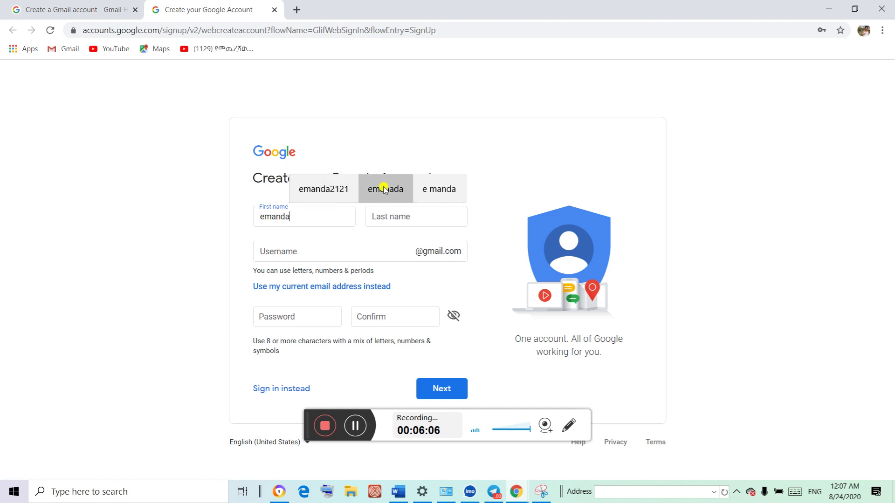
{"action": "left_click", "coordinate": [391, 208]}
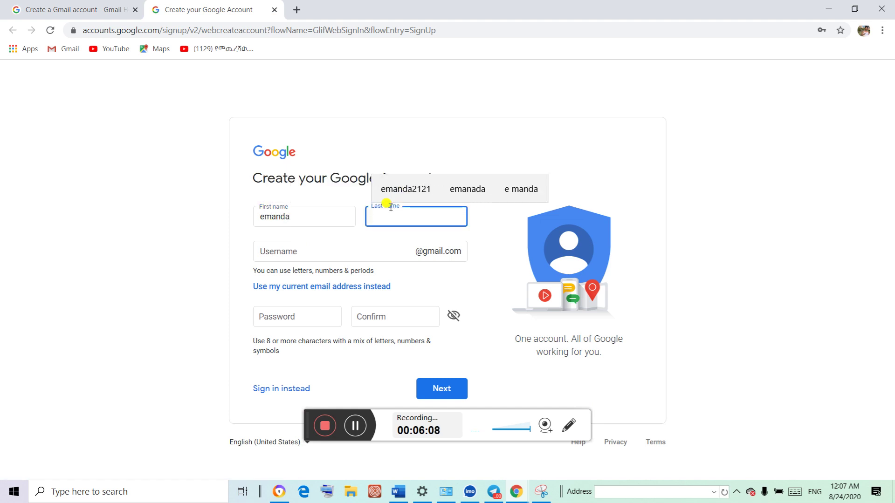
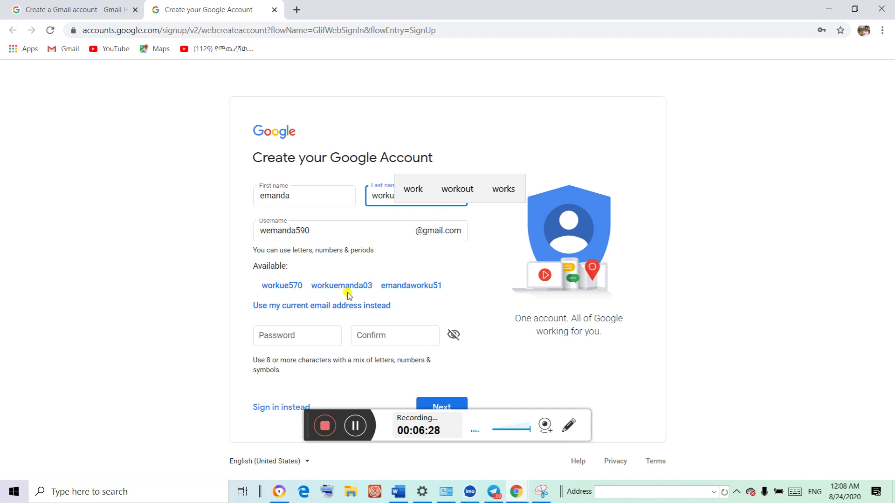
{"action": "left_click", "coordinate": [423, 289]}
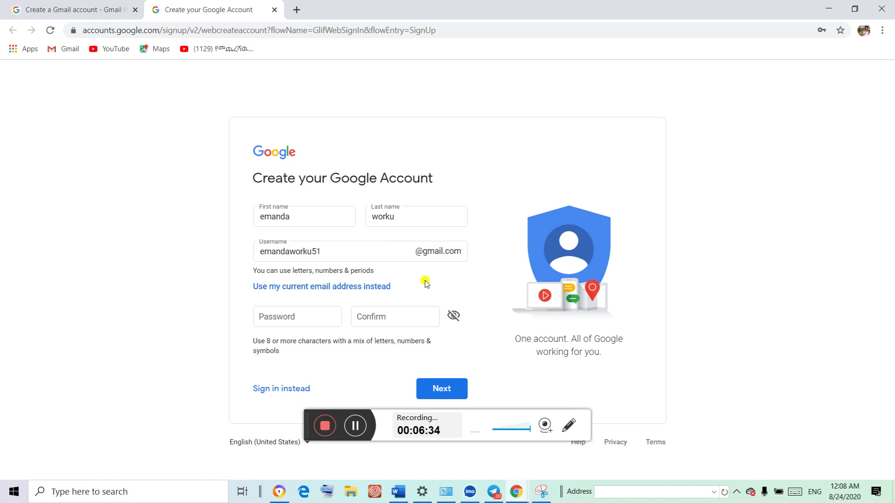
Enter and confirm the account password, dismiss the PC Cleaner popup and submit
{"action": "left_click", "coordinate": [307, 318]}
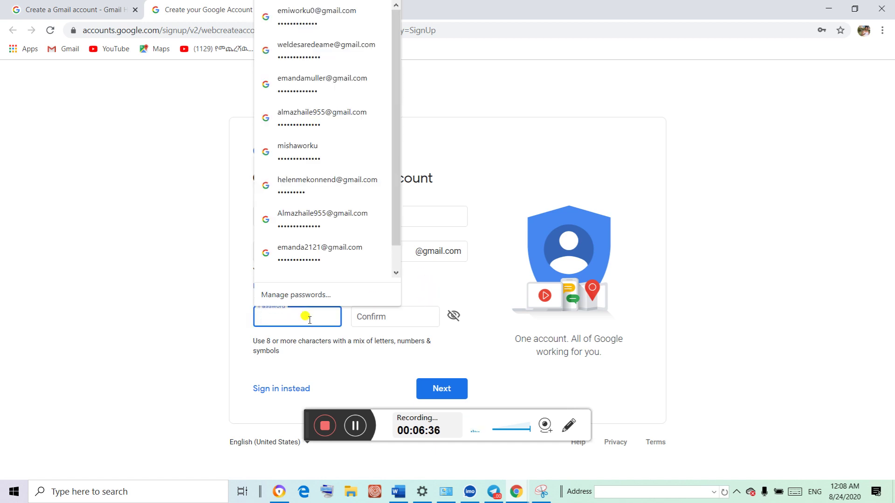
{"action": "left_click", "coordinate": [333, 261]}
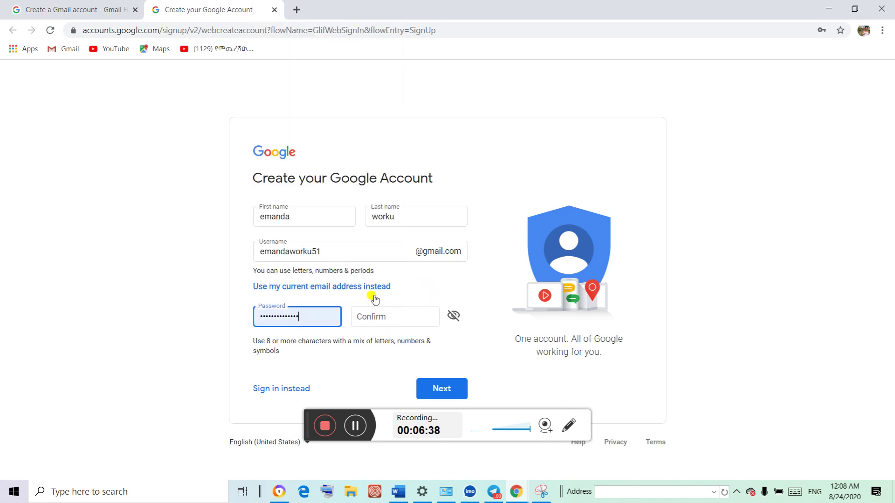
{"action": "left_click", "coordinate": [383, 318]}
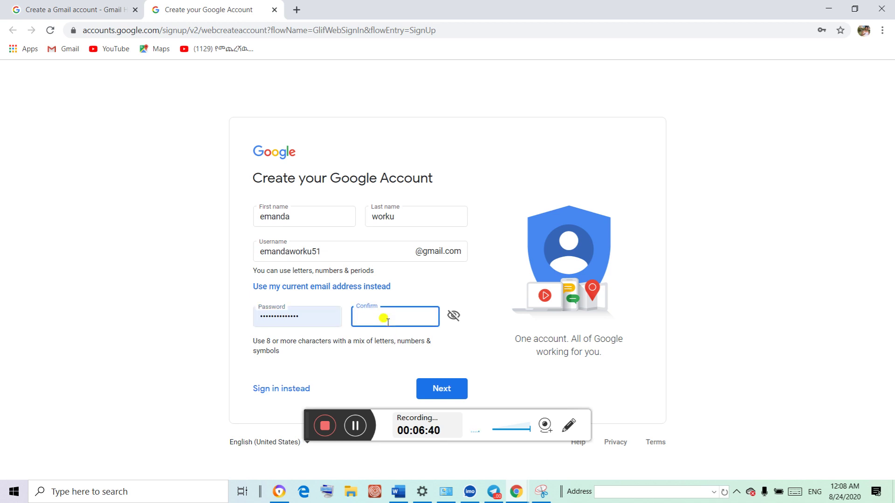
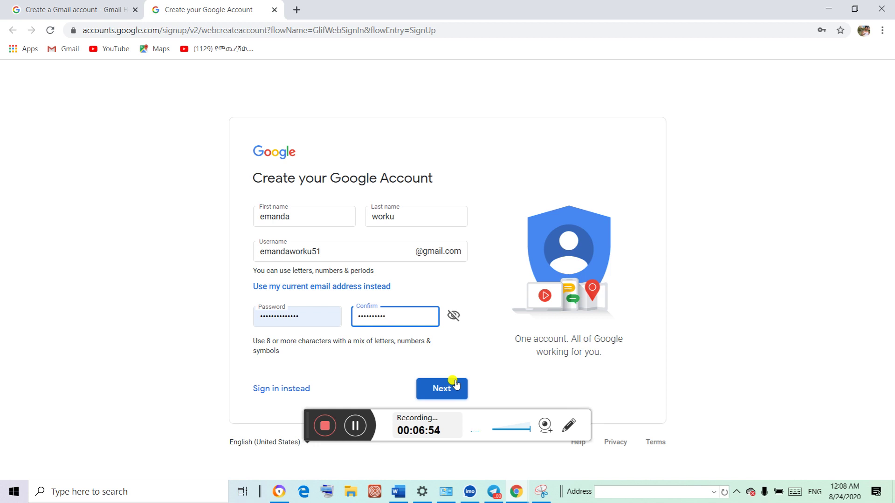
{"action": "left_click", "coordinate": [442, 390]}
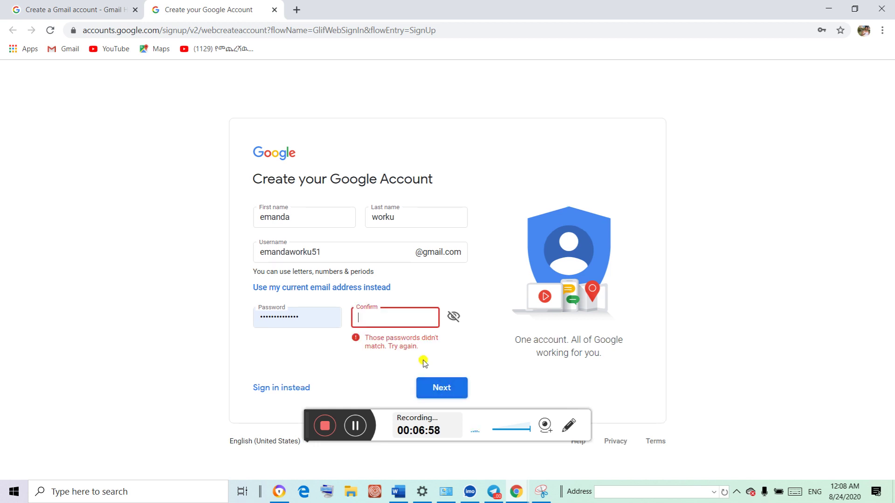
{"action": "type", "text": "••••"}
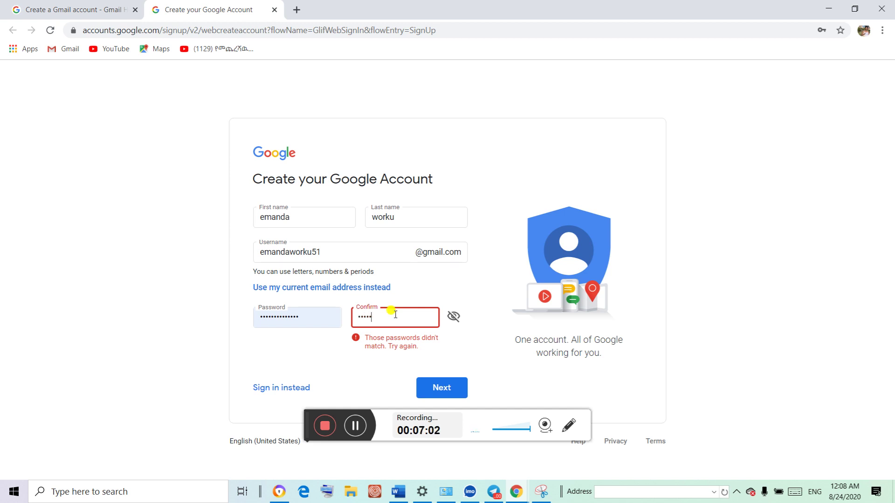
{"action": "type", "text": "•"}
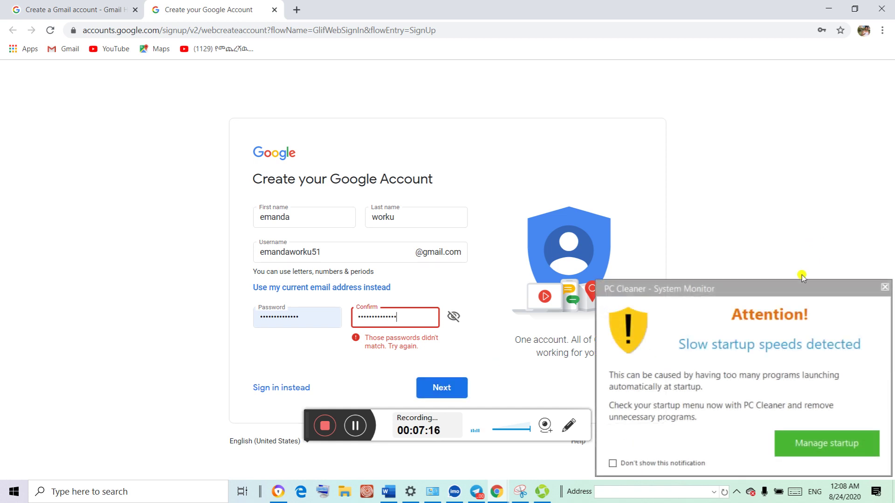
{"action": "left_click", "coordinate": [884, 287]}
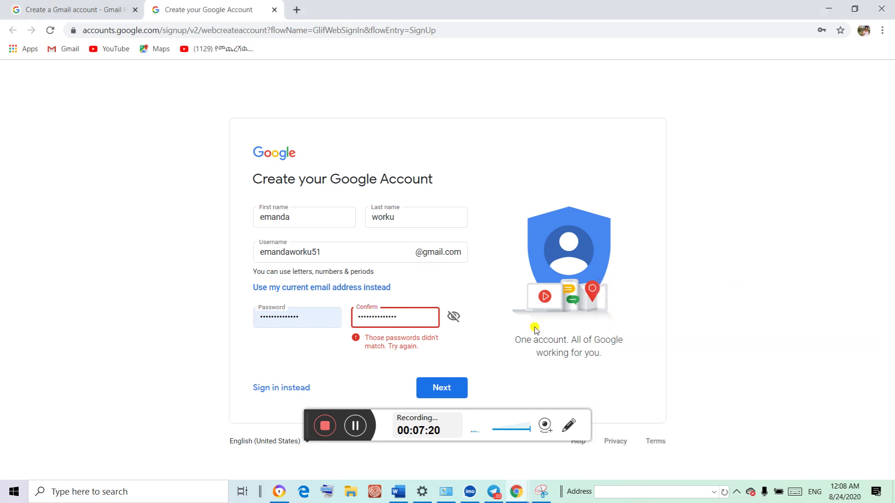
{"action": "left_click", "coordinate": [451, 388]}
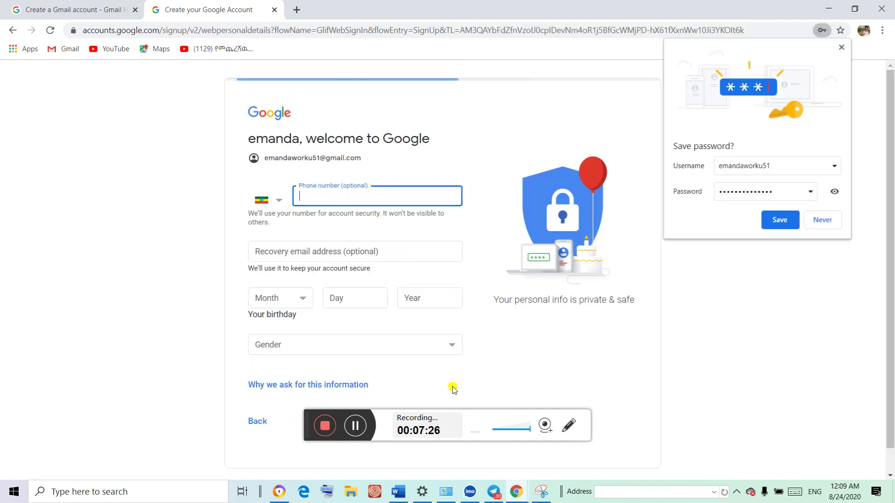
Save the new password in Chrome and autofill the phone number
{"action": "left_click", "coordinate": [777, 220]}
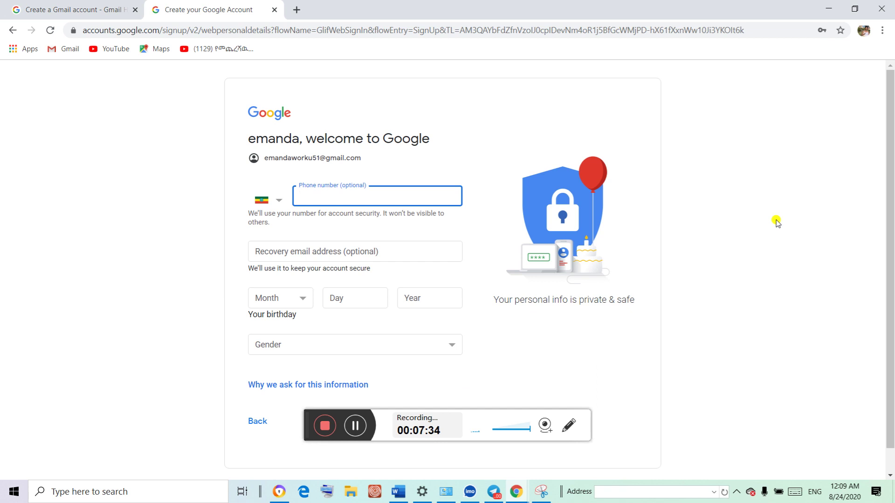
{"action": "left_click", "coordinate": [345, 196]}
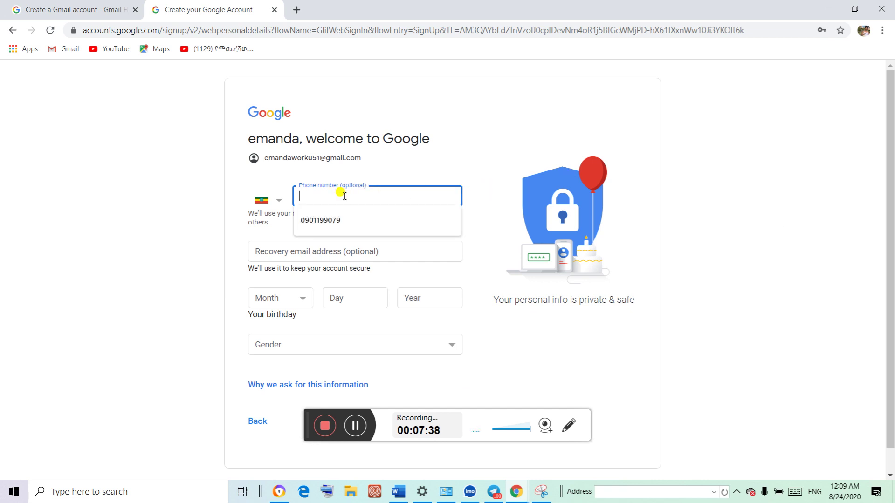
{"action": "left_click", "coordinate": [345, 221]}
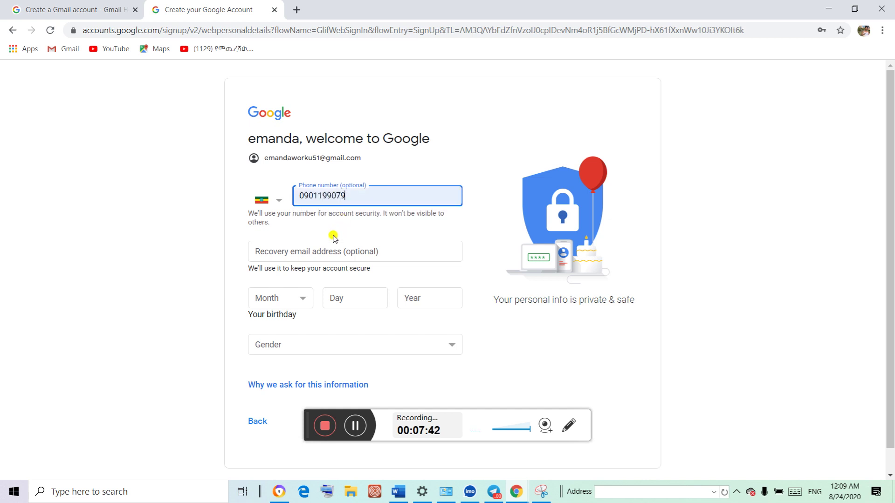
Enter the recovery email address after switching the keyboard to English (United States)
{"action": "left_click", "coordinate": [380, 242]}
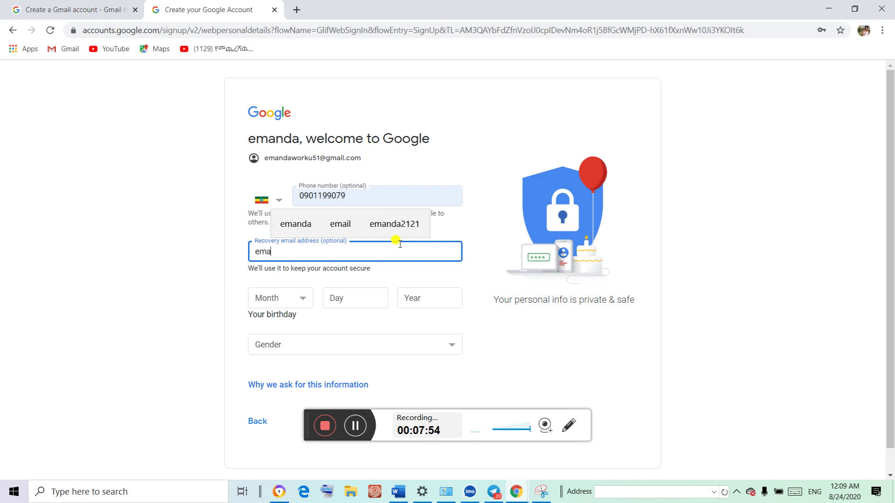
{"action": "left_click", "coordinate": [412, 237]}
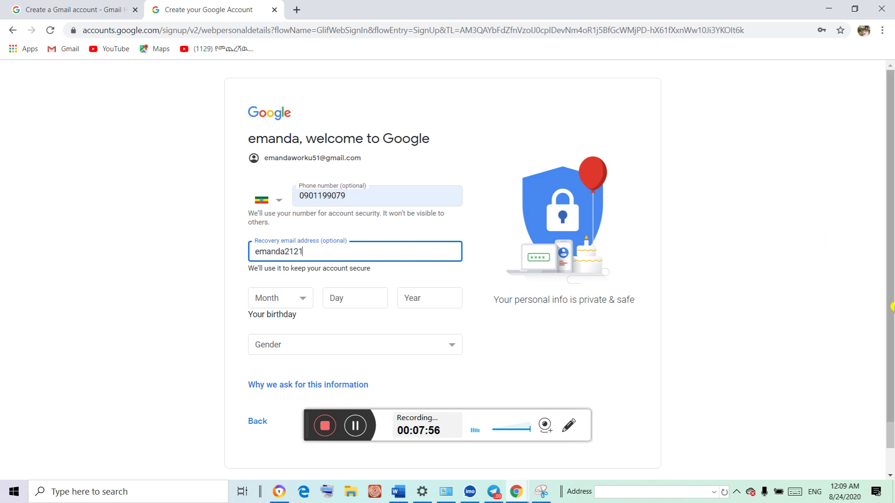
{"action": "left_click", "coordinate": [813, 487]}
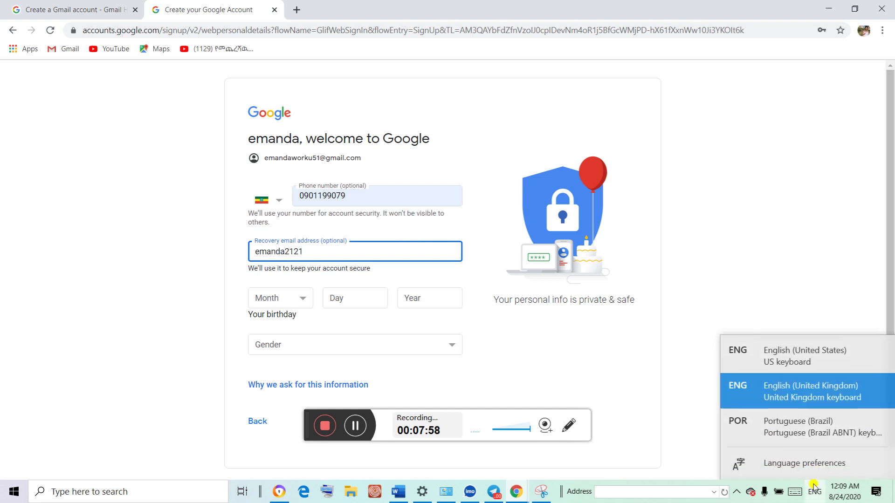
{"action": "left_click", "coordinate": [786, 359]}
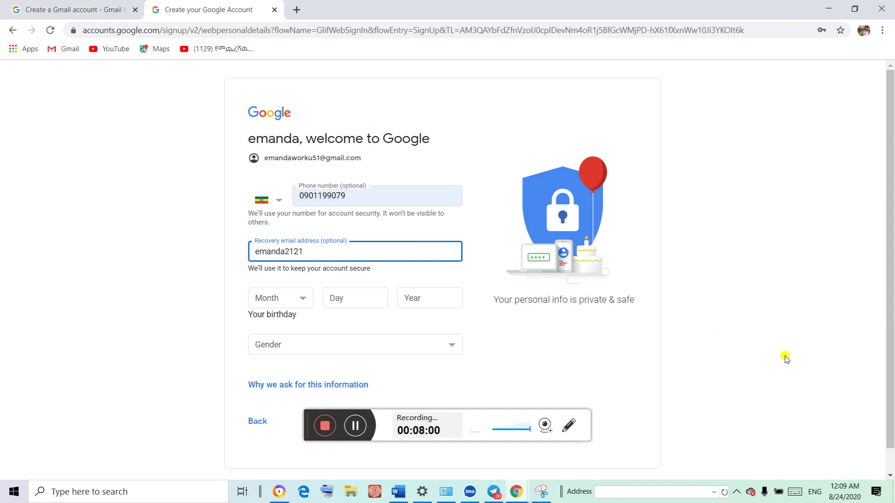
{"action": "type", "text": "@"}
{"action": "key", "text": "BackSpace"}
{"action": "key", "text": "BackSpace"}
{"action": "key", "text": "BackSpace"}
{"action": "key", "text": "BackSpace"}
{"action": "type", "text": "2121"}
{"action": "left_click_drag", "start_coordinate": [313, 247], "coordinate": [230, 244]}
{"action": "key", "text": "BackSpace"}
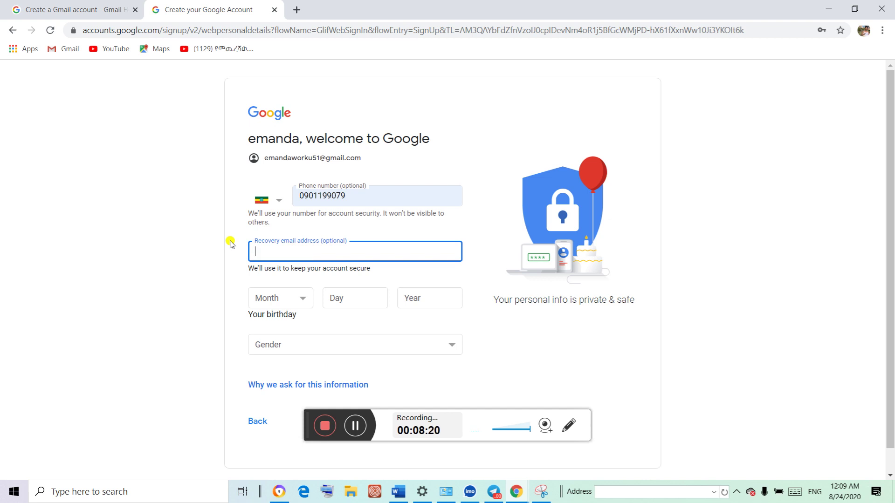
{"action": "type", "text": "emanda"}
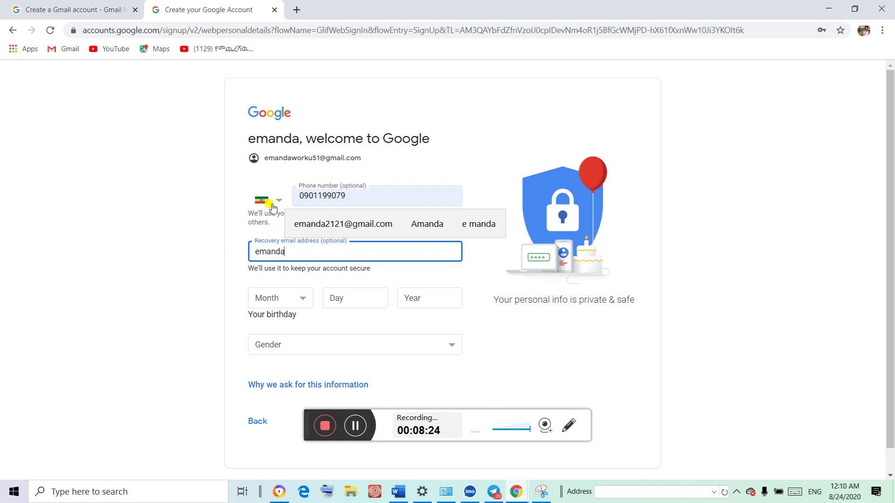
{"action": "left_click", "coordinate": [334, 225]}
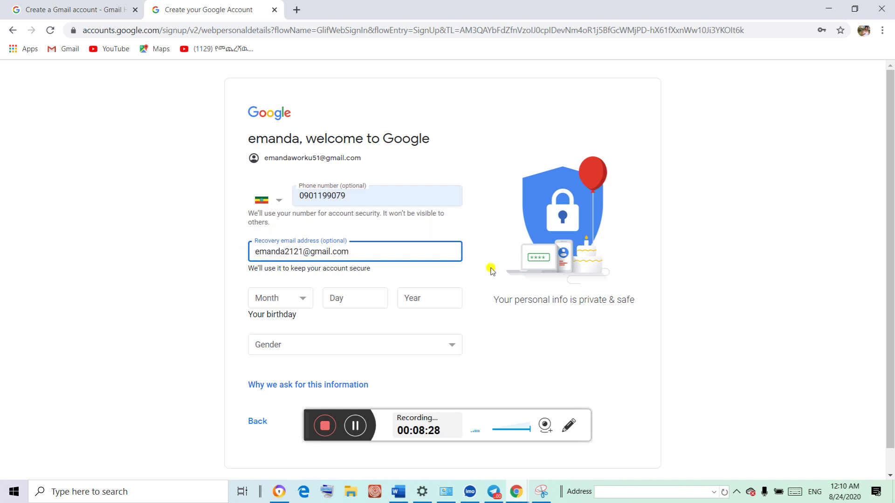
Set the birthday to January 21 with the birth year and gender to Female
{"action": "left_click", "coordinate": [302, 298]}
{"action": "left_click", "coordinate": [296, 313]}
{"action": "left_click", "coordinate": [350, 297]}
{"action": "type", "text": "21"}
{"action": "left_click", "coordinate": [425, 298]}
{"action": "type", "text": "1"}
{"action": "type", "text": "993"}
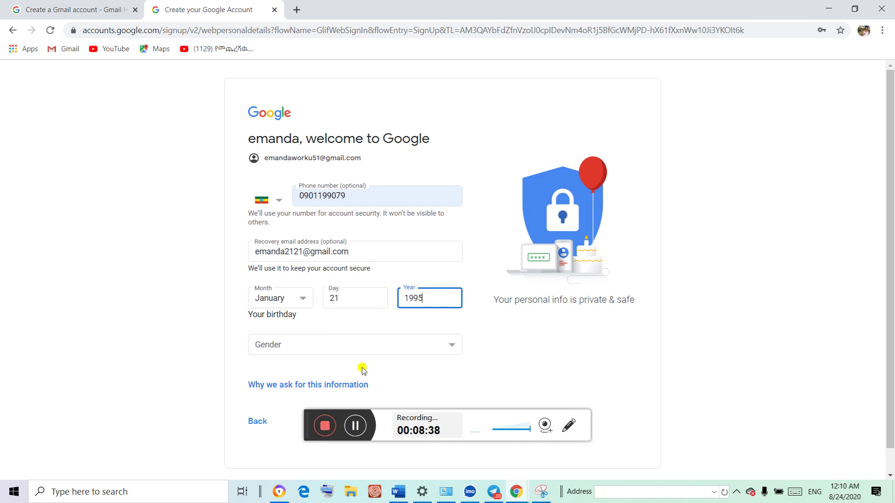
{"action": "left_click", "coordinate": [454, 347]}
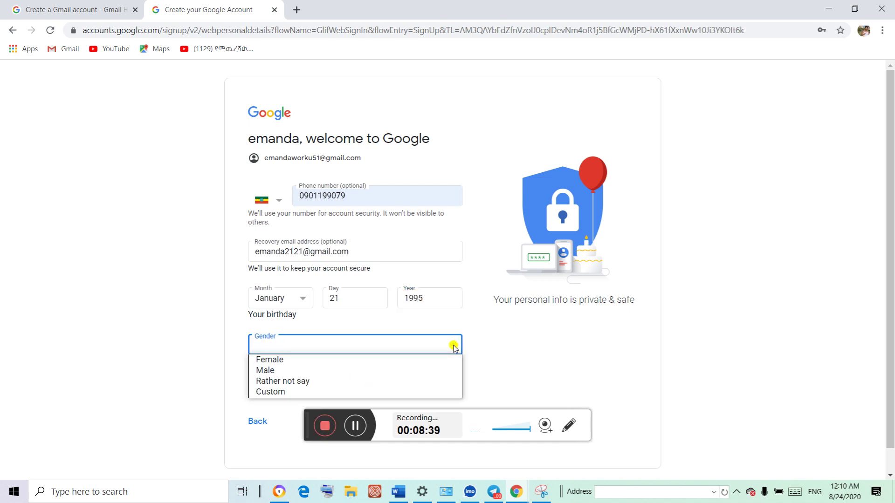
{"action": "left_click", "coordinate": [338, 362]}
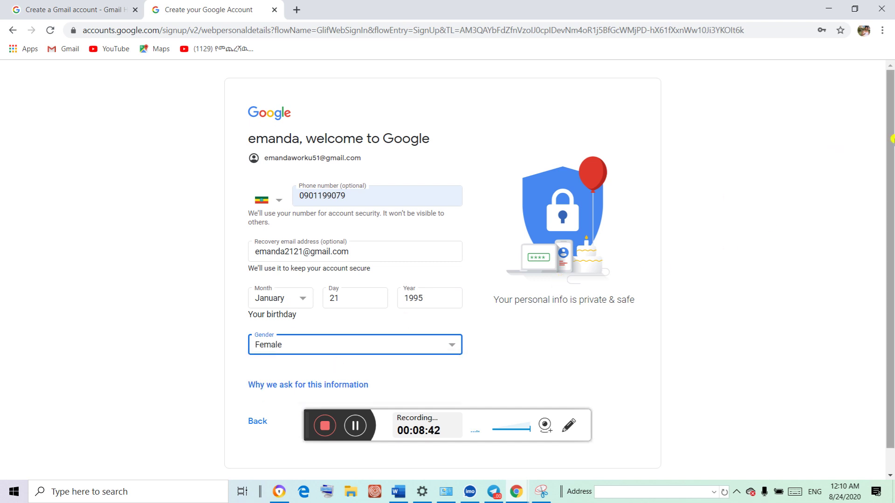
{"action": "left_click_drag", "start_coordinate": [891, 149], "coordinate": [884, 244]}
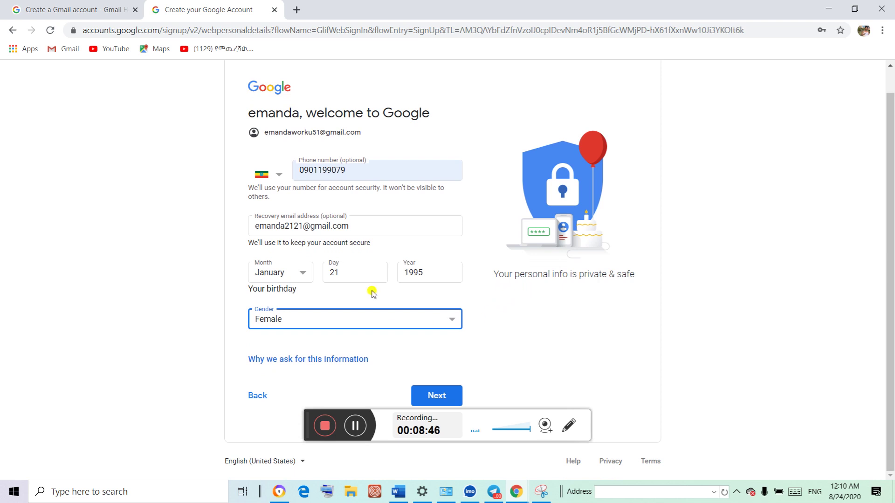
Submit the personal details and accept Google's Privacy and Terms with I agree
{"action": "left_click", "coordinate": [441, 398]}
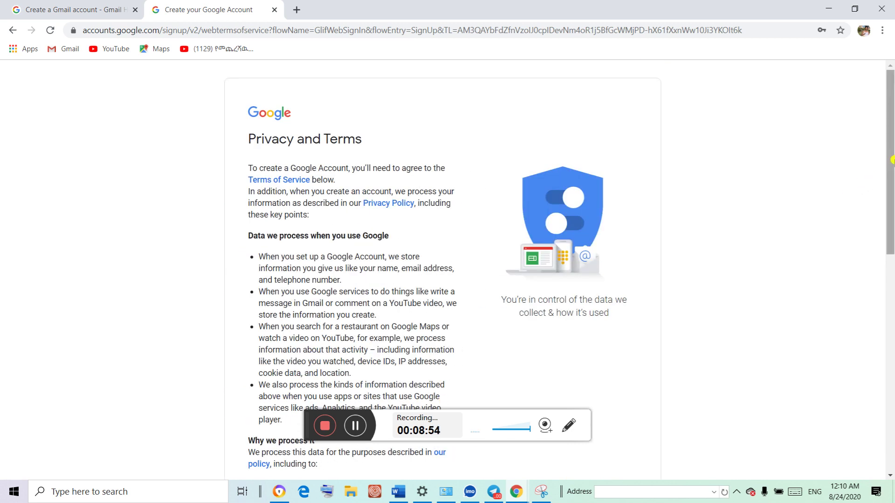
{"action": "left_click_drag", "start_coordinate": [891, 160], "coordinate": [805, 437]}
{"action": "left_click_drag", "start_coordinate": [893, 181], "coordinate": [835, 459]}
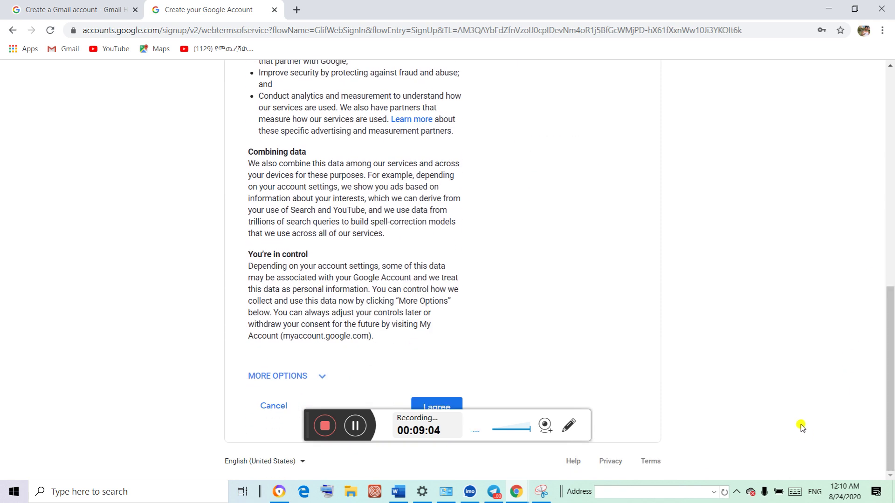
{"action": "left_click", "coordinate": [436, 404]}
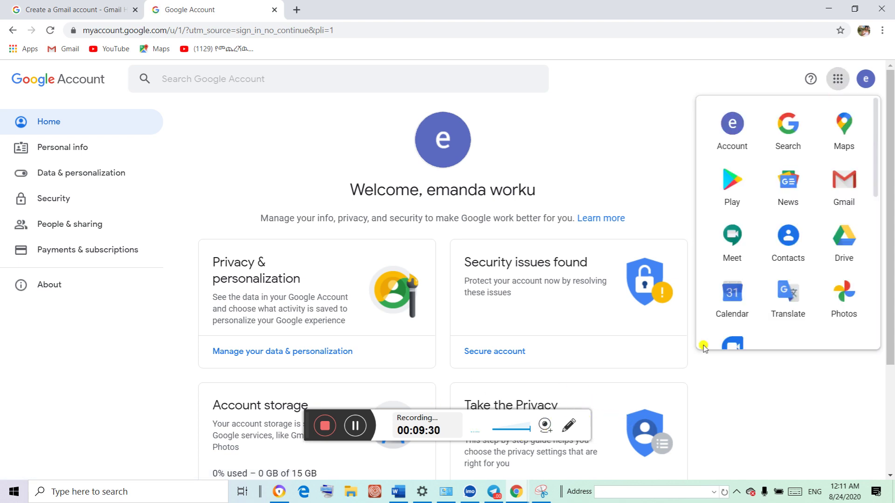
Close the Google apps panel and check the signed-in accounts list
{"action": "left_click", "coordinate": [770, 87]}
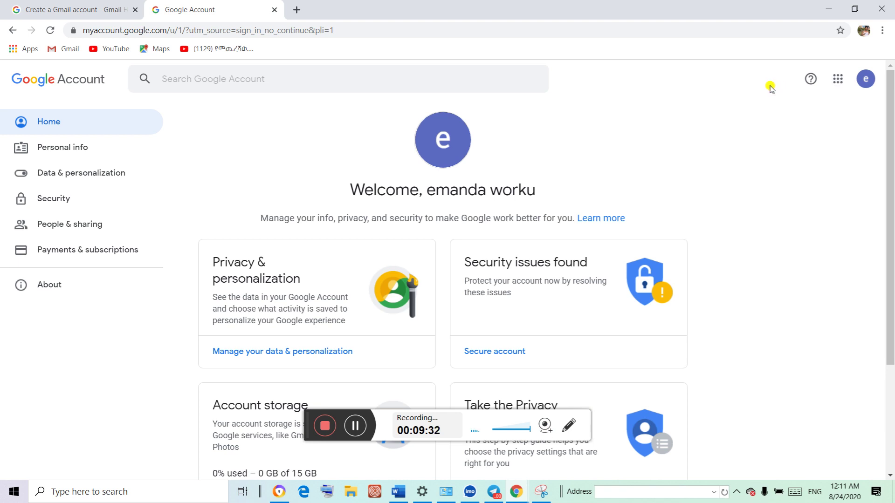
{"action": "left_click", "coordinate": [865, 90]}
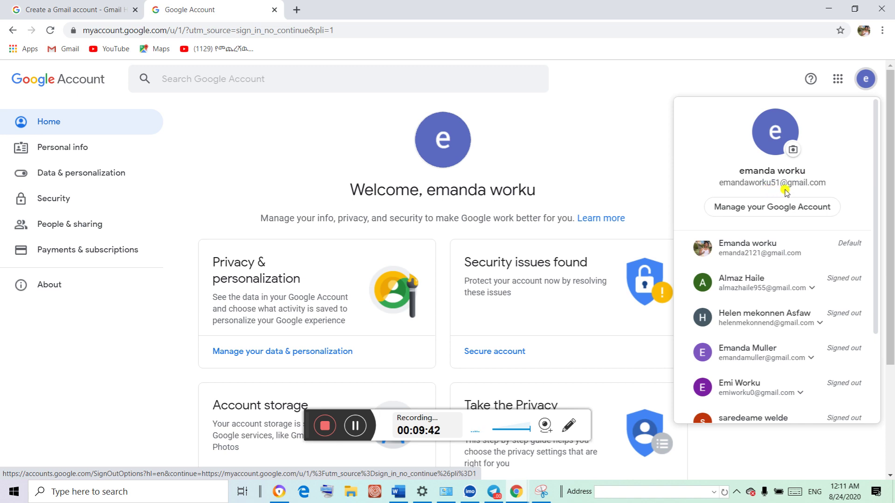
{"action": "left_click", "coordinate": [616, 125]}
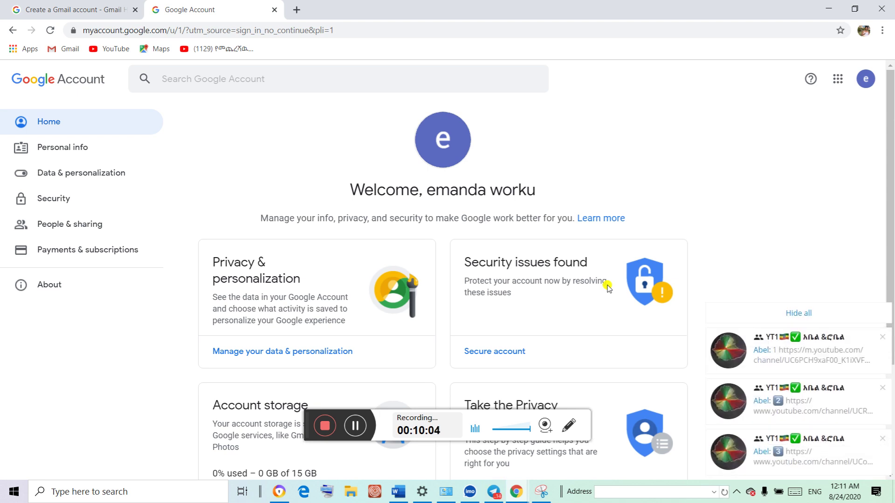
Dismiss the Telegram chat notifications and minimise Telegram to return to Chrome
{"action": "mouse_move", "coordinate": [865, 343]}
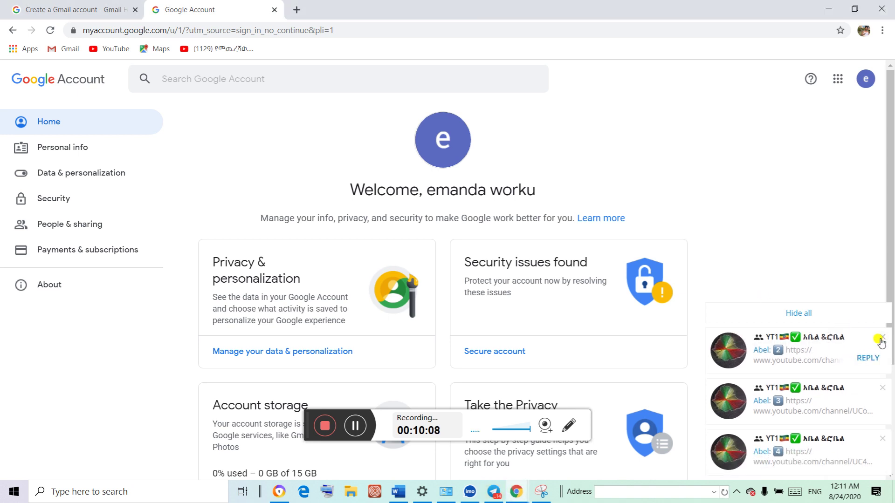
{"action": "left_click", "coordinate": [882, 339]}
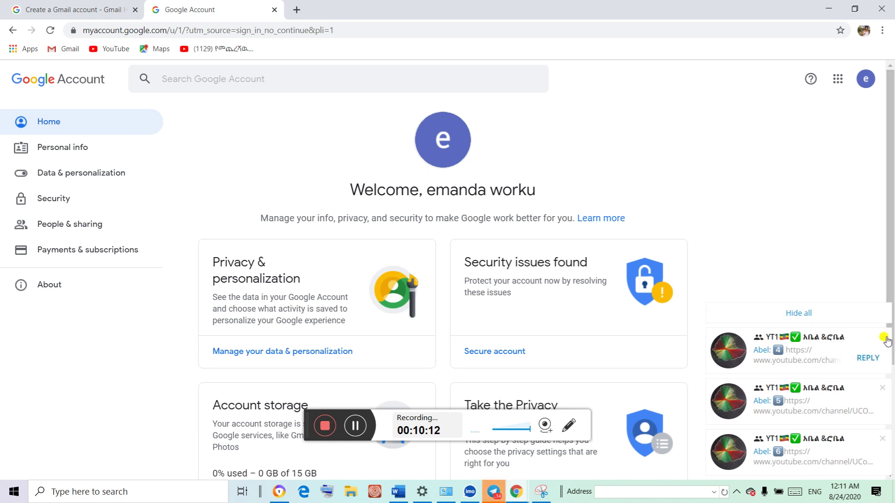
{"action": "left_click", "coordinate": [882, 337]}
{"action": "left_click", "coordinate": [882, 337]}
{"action": "left_click", "coordinate": [881, 339]}
{"action": "left_click", "coordinate": [882, 339]}
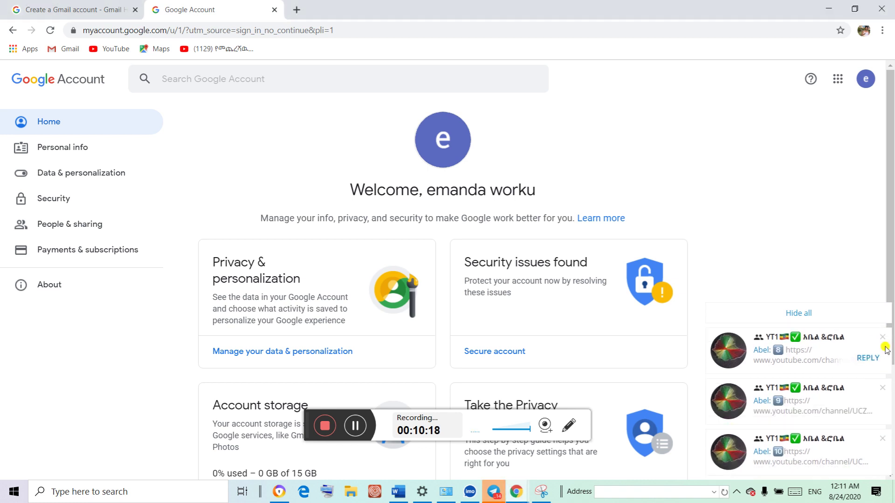
{"action": "left_click", "coordinate": [882, 338]}
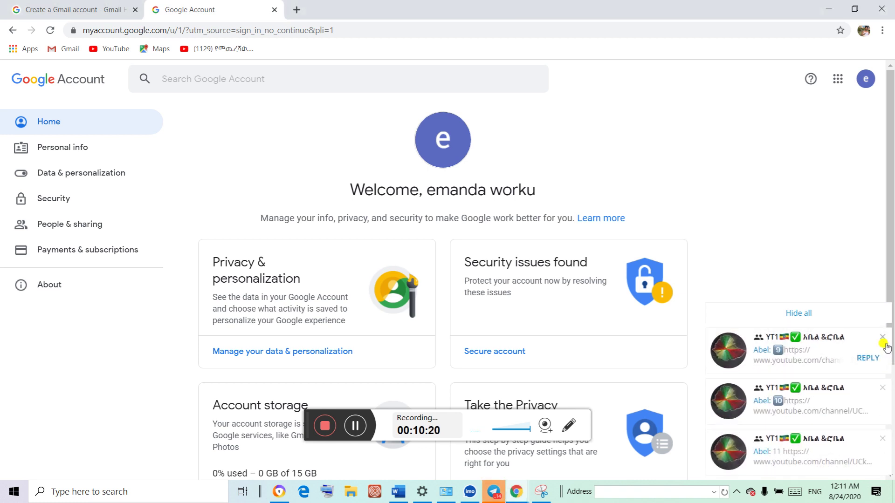
{"action": "left_click", "coordinate": [885, 348]}
{"action": "left_click", "coordinate": [884, 348]}
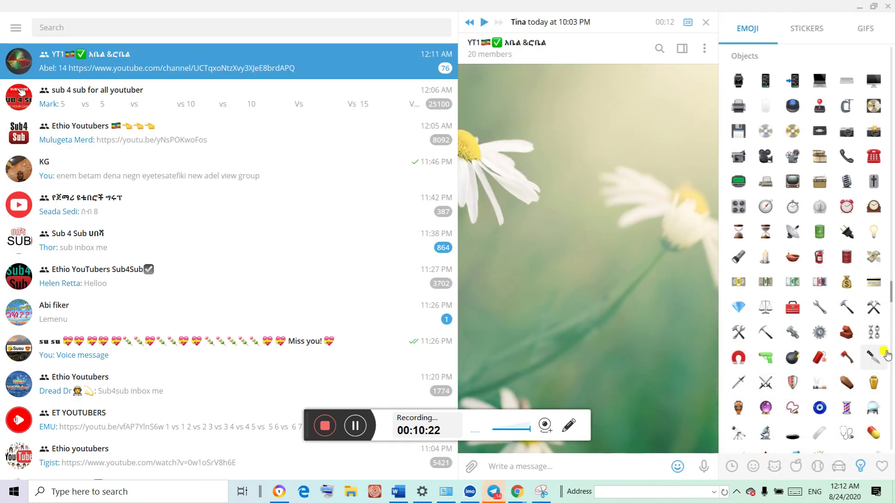
{"action": "left_click", "coordinate": [858, 4]}
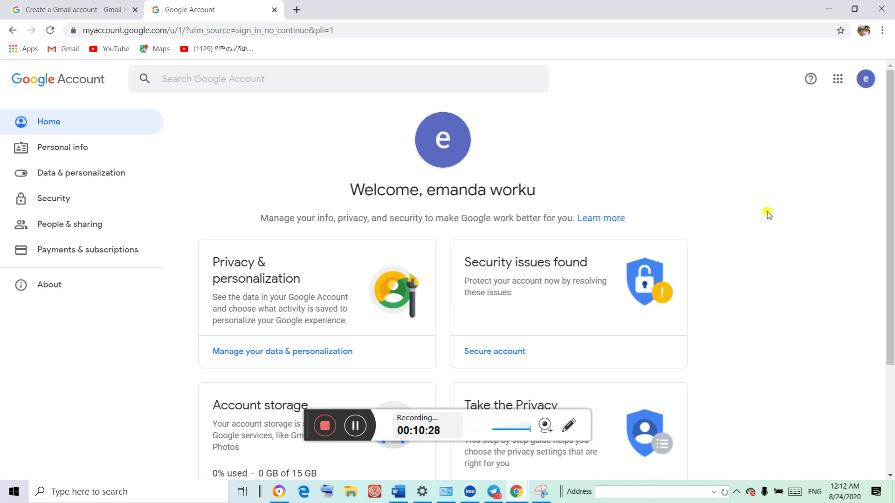
{"action": "mouse_move", "coordinate": [521, 491]}
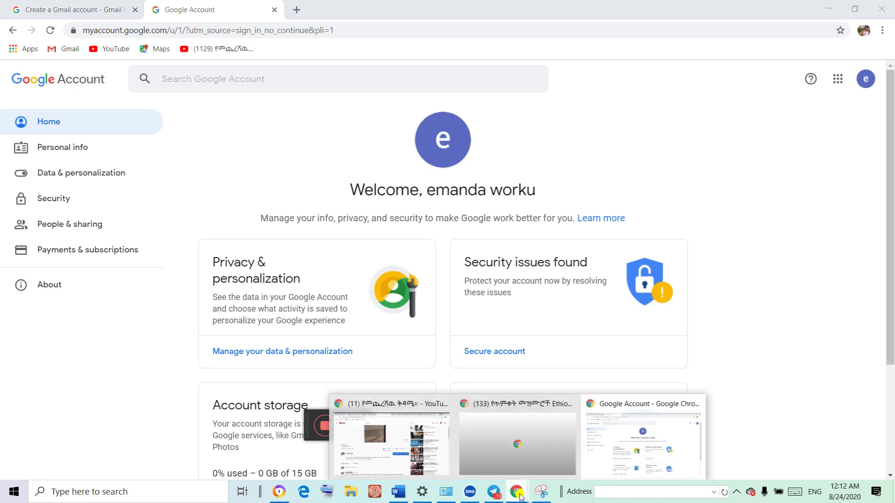
Open a new Chrome window from the taskbar icon's jump list
{"action": "right_click", "coordinate": [517, 492]}
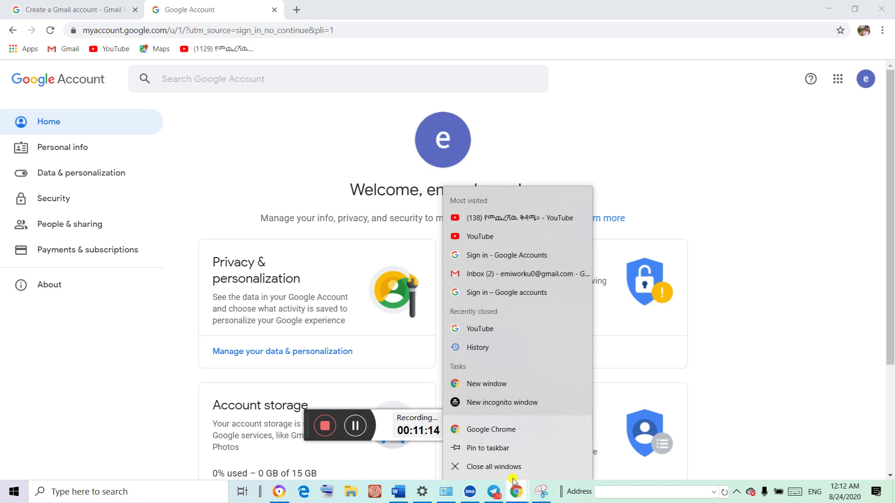
{"action": "left_click", "coordinate": [495, 384]}
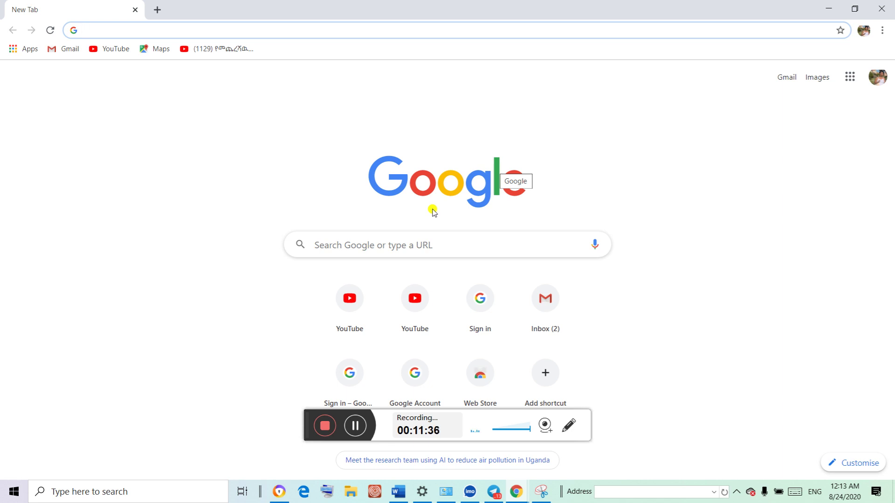
Search Google for 'create new gmail email' using the autocomplete suggestion
{"action": "left_click", "coordinate": [366, 244]}
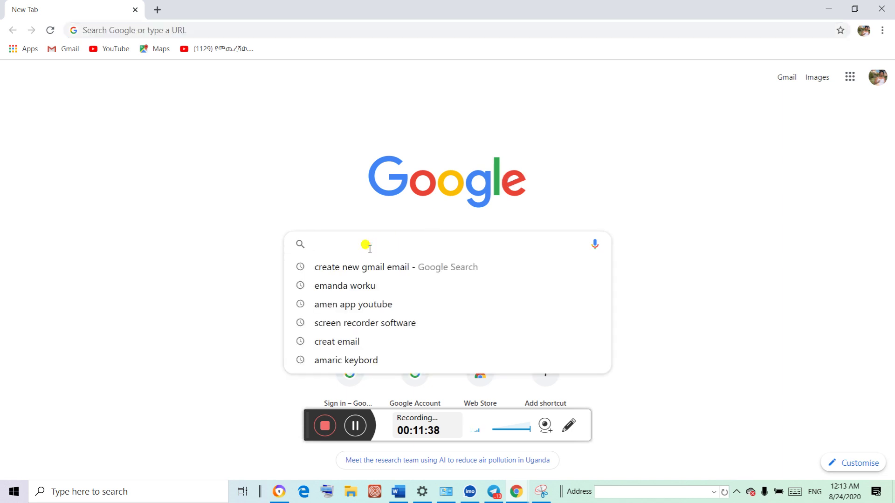
{"action": "type", "text": "create new gmail email"}
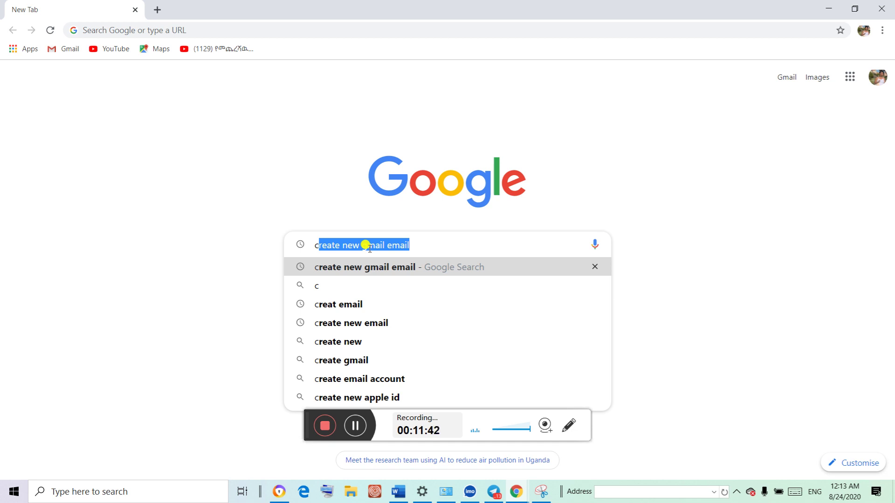
{"action": "left_click", "coordinate": [448, 241]}
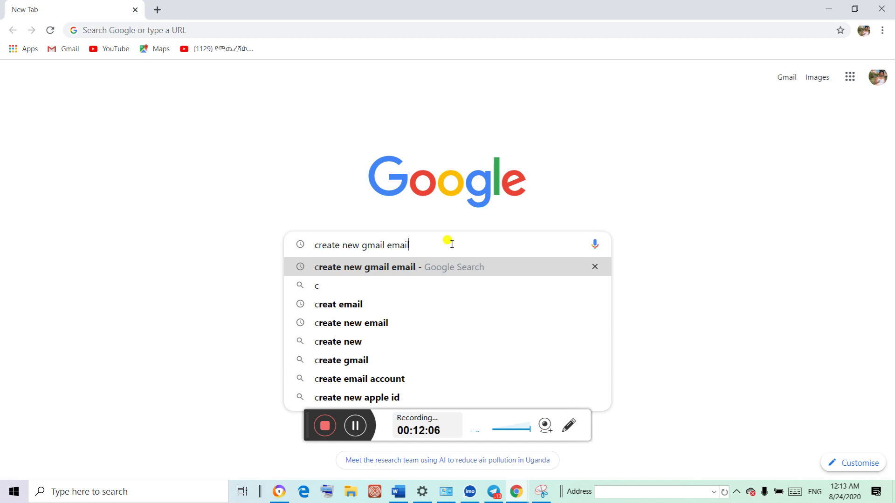
{"action": "key", "text": "Return"}
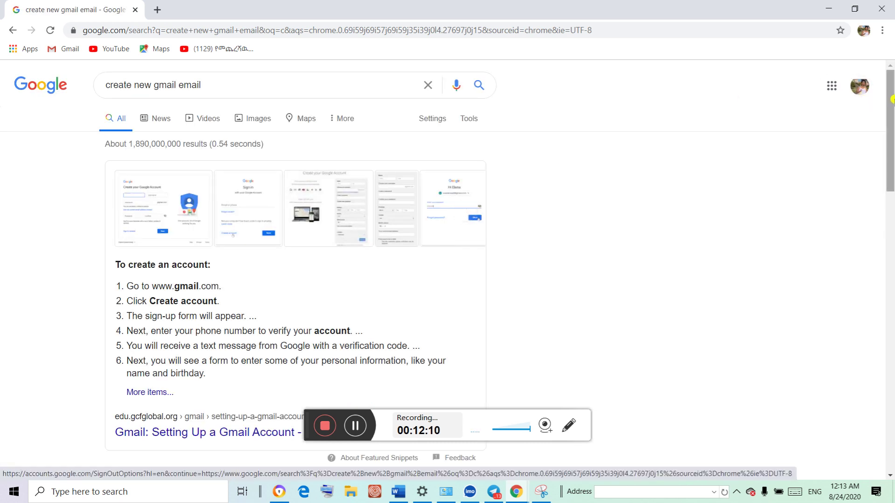
Open the 'Create a Gmail account - Gmail Help' result and follow its 'Create an account' link
{"action": "left_click_drag", "start_coordinate": [891, 112], "coordinate": [891, 175]}
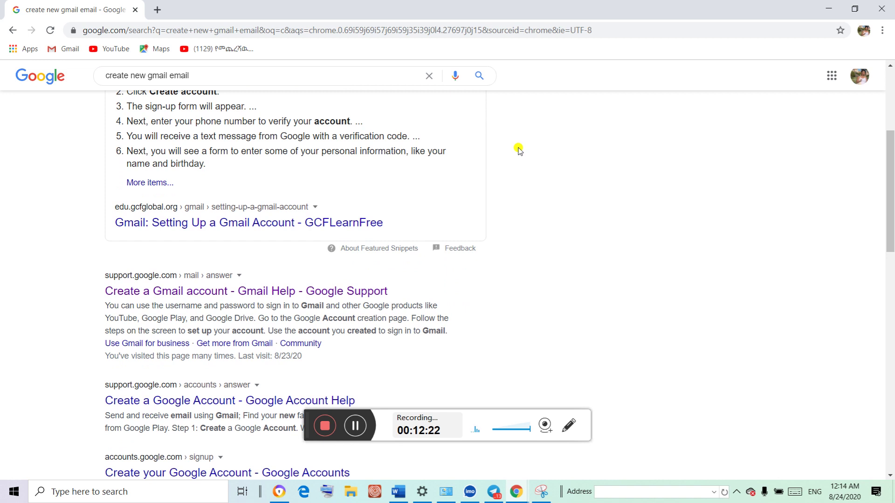
{"action": "left_click", "coordinate": [197, 295]}
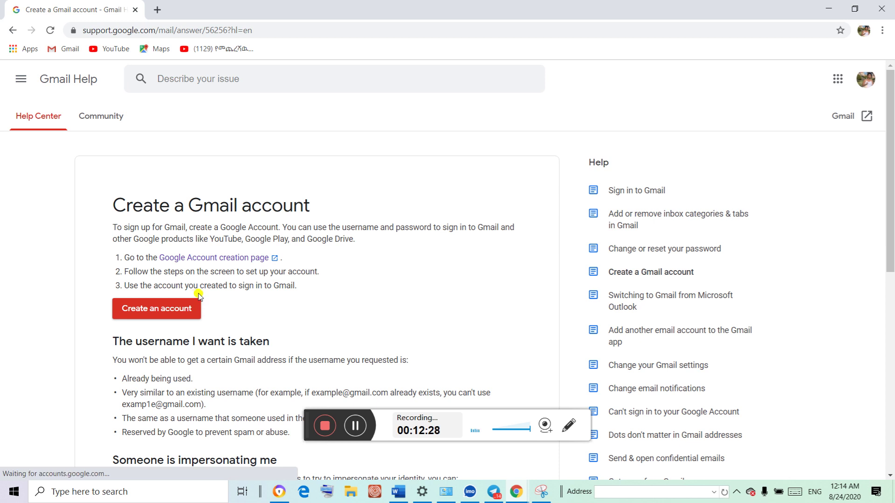
{"action": "left_click_drag", "start_coordinate": [890, 205], "coordinate": [852, 264]}
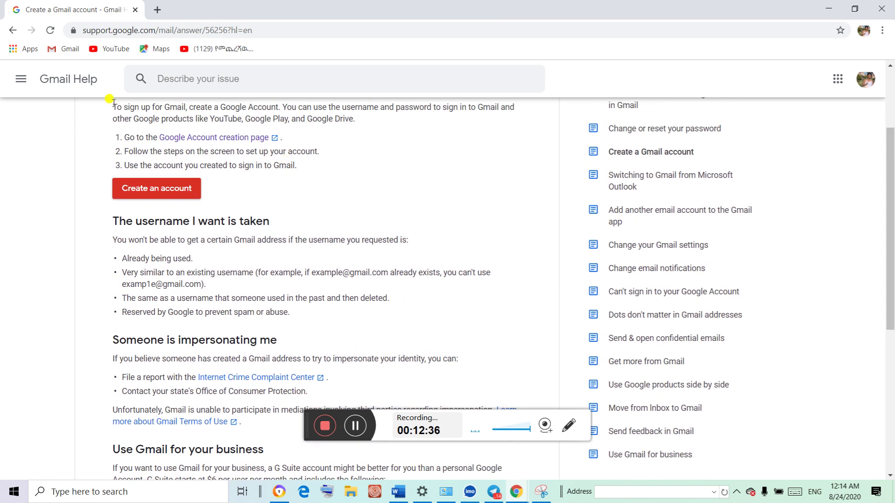
{"action": "left_click", "coordinate": [158, 190]}
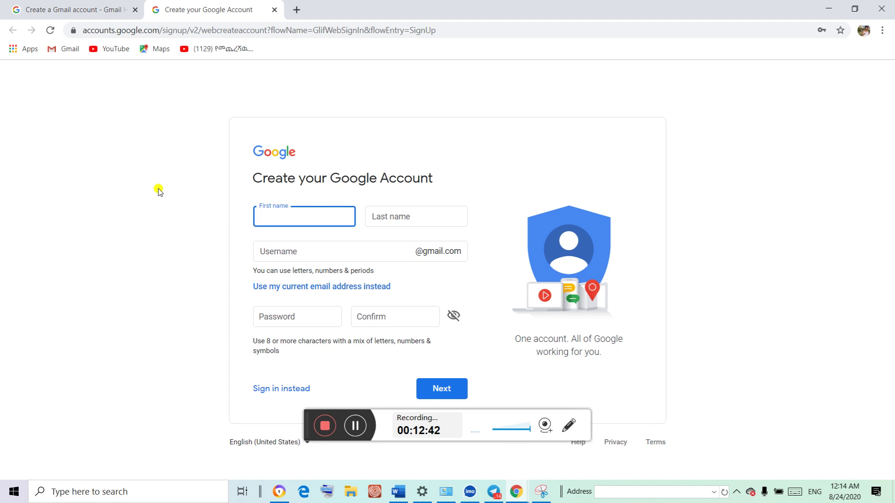
Enter the first name and the last name, accepting the suggested last-name spelling
{"action": "type", "text": "e"}
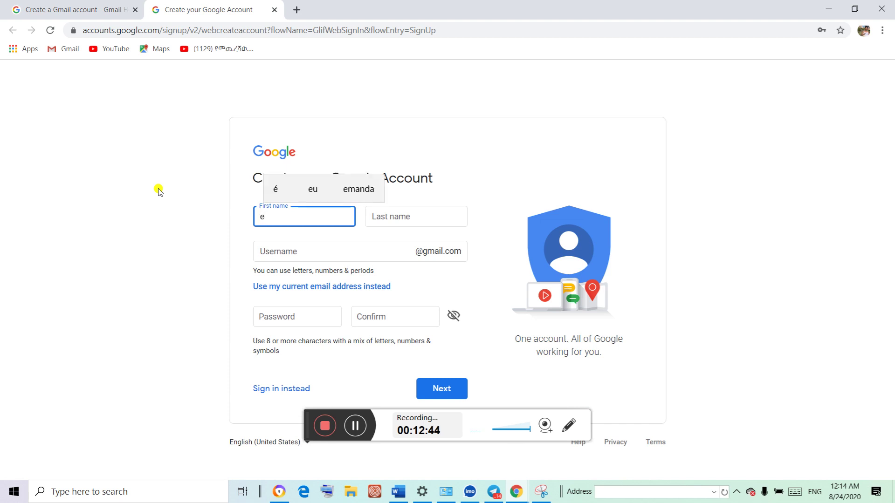
{"action": "type", "text": "manda"}
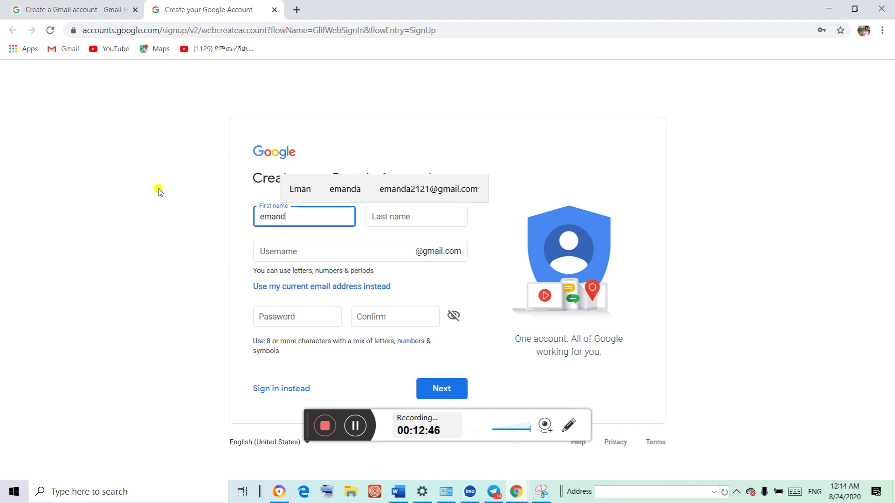
{"action": "left_click", "coordinate": [392, 212]}
{"action": "type", "text": "w"}
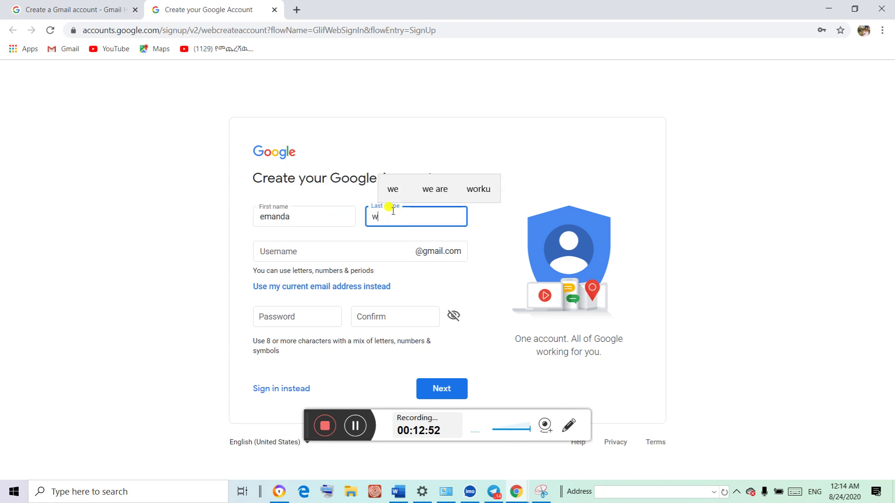
{"action": "key", "text": "BackSpace"}
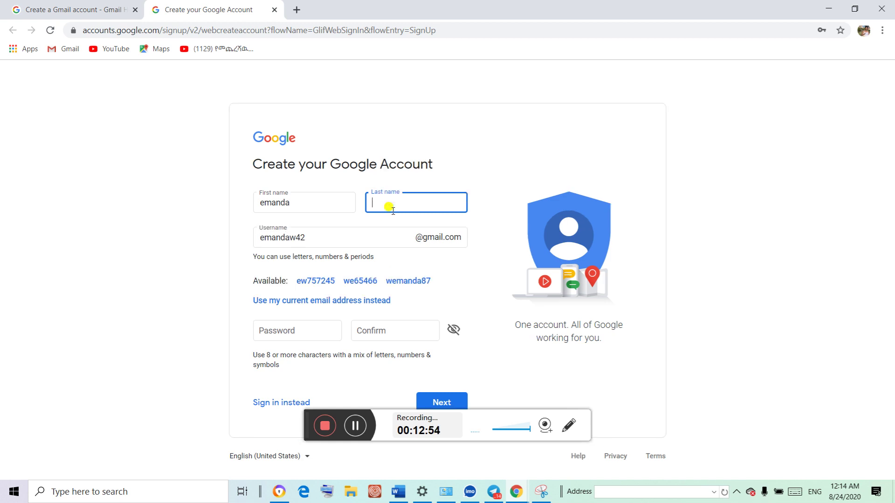
{"action": "type", "text": "wor"}
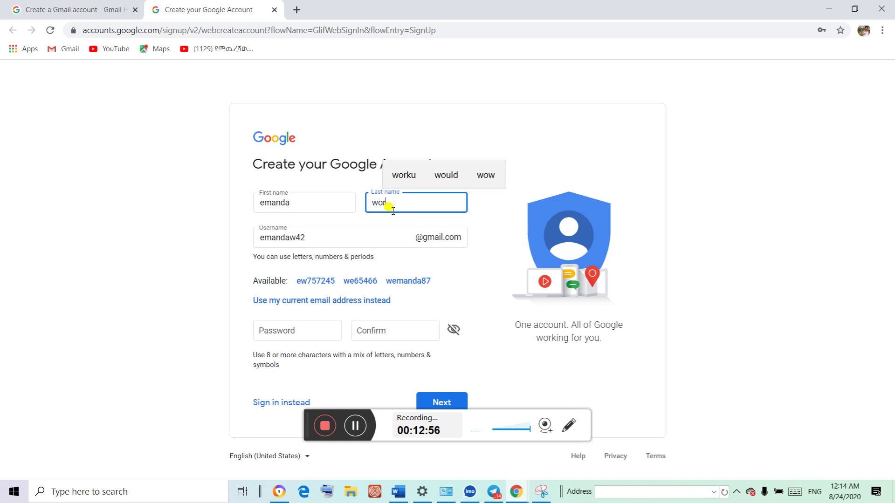
{"action": "left_click", "coordinate": [398, 175]}
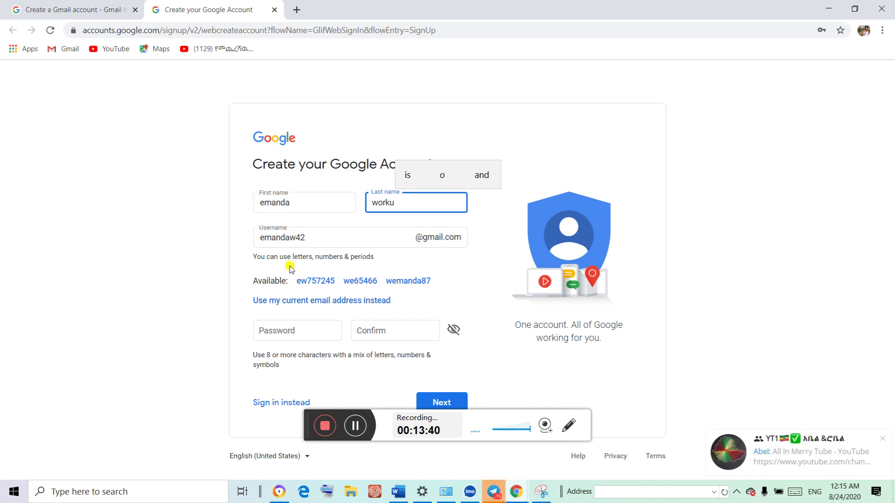
Fill the Password field from a saved password and retype it in the Confirm field
{"action": "left_click", "coordinate": [274, 329]}
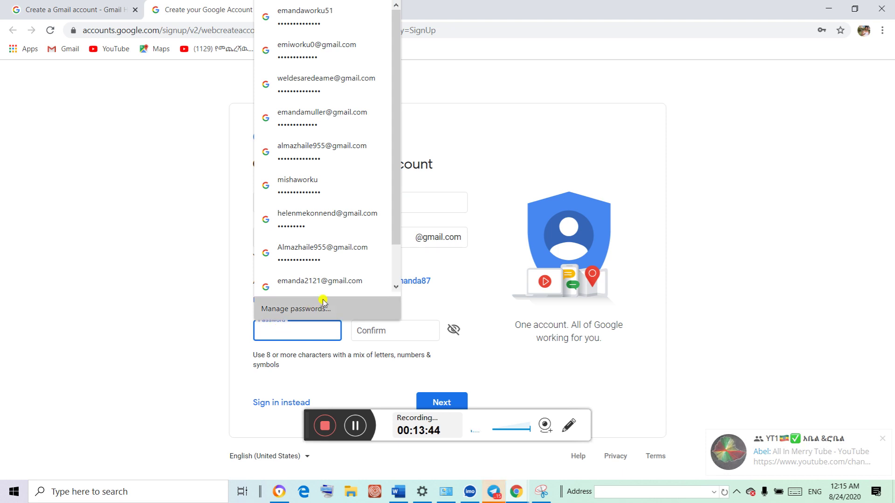
{"action": "left_click", "coordinate": [336, 283]}
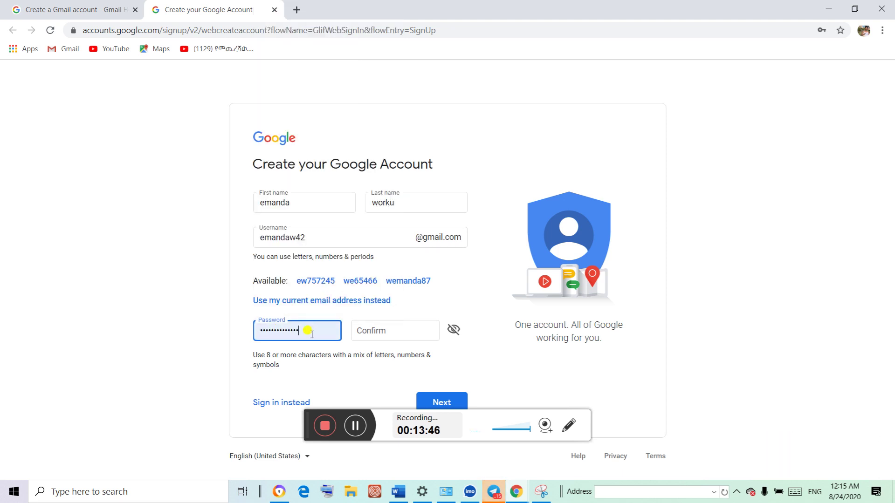
{"action": "left_click", "coordinate": [291, 330]}
{"action": "left_click_drag", "start_coordinate": [290, 330], "coordinate": [250, 326]}
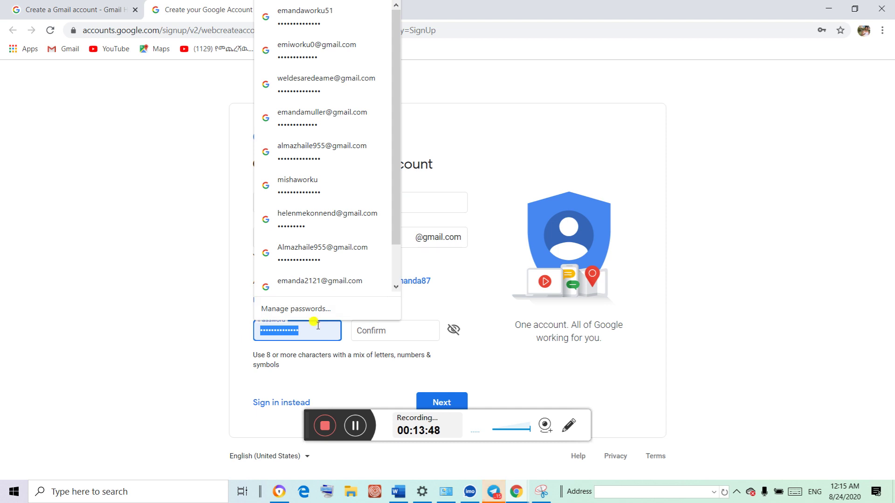
{"action": "left_click", "coordinate": [394, 331]}
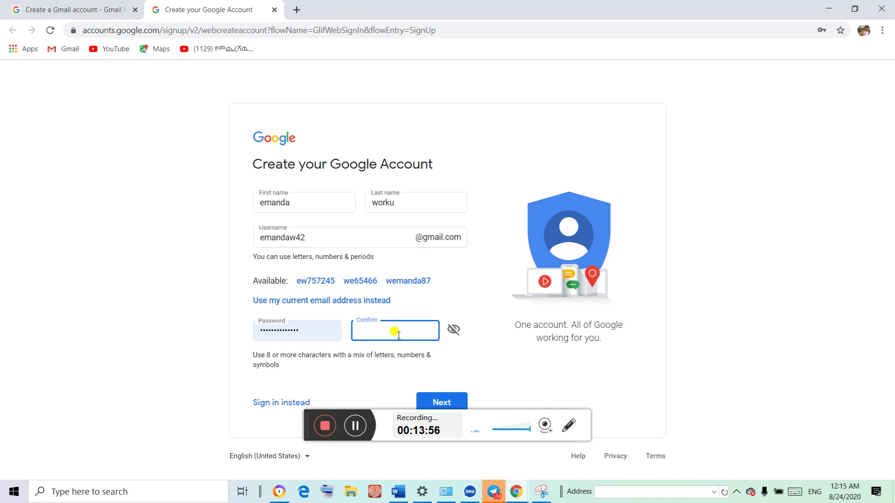
{"action": "type", "text": "••••••••••••"}
{"action": "left_click", "coordinate": [892, 177]}
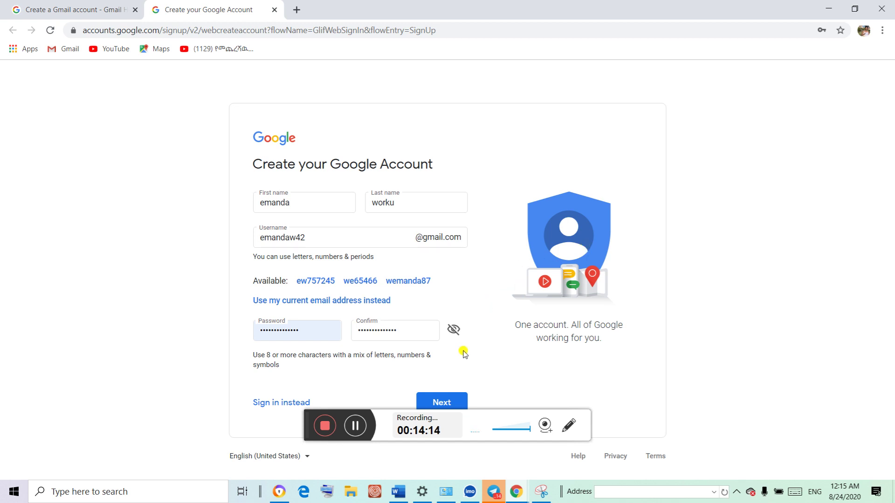
Continue past the name and password page and save the new password in Chrome
{"action": "left_click", "coordinate": [442, 399]}
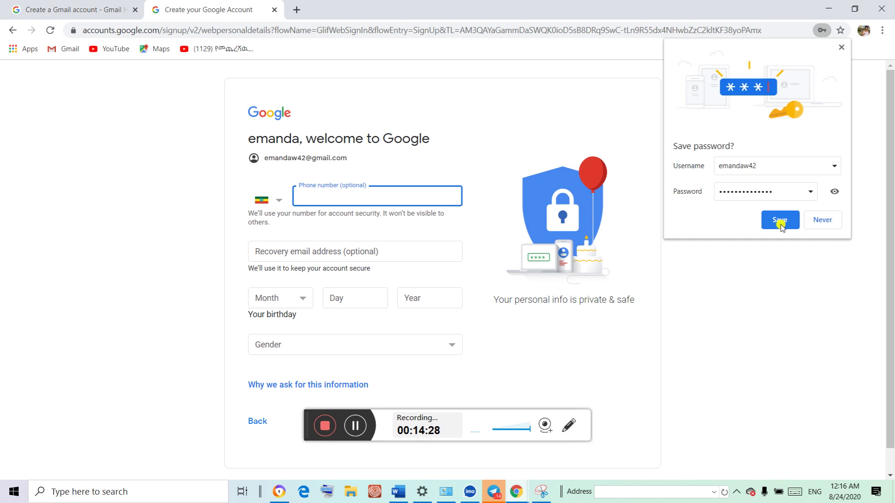
{"action": "left_click", "coordinate": [13, 31]}
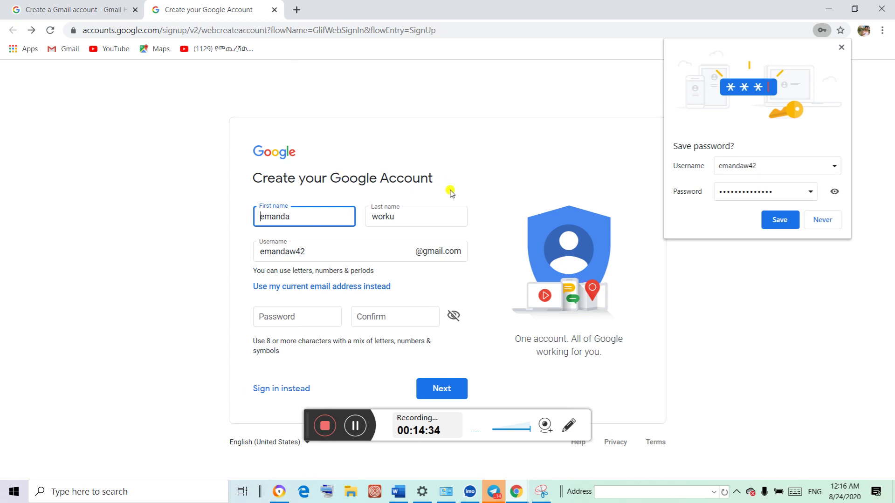
{"action": "left_click", "coordinate": [31, 31]}
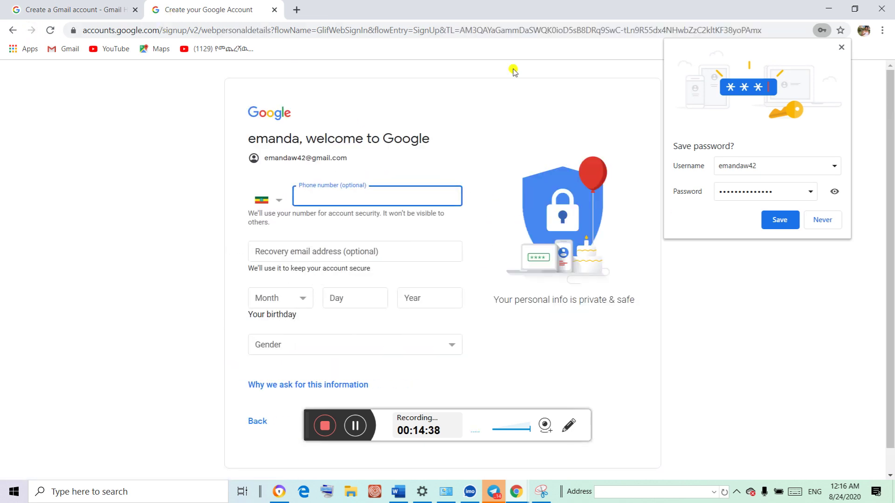
{"action": "left_click", "coordinate": [778, 171]}
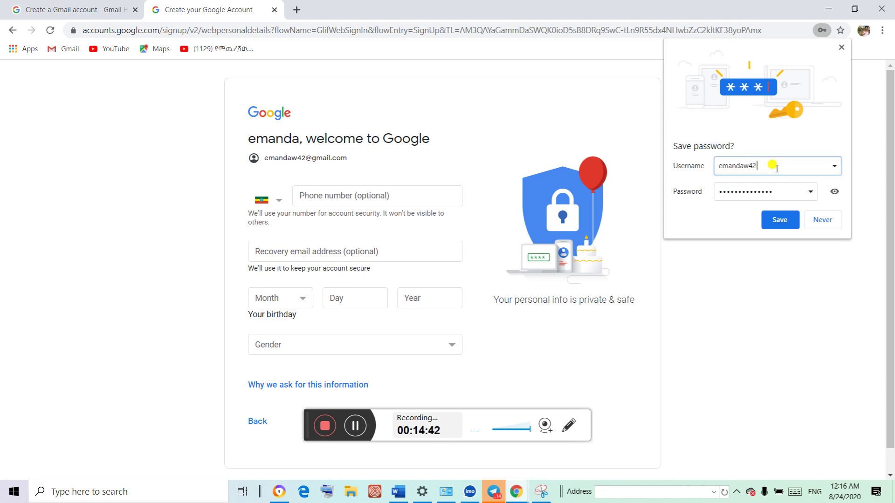
{"action": "left_click", "coordinate": [783, 224]}
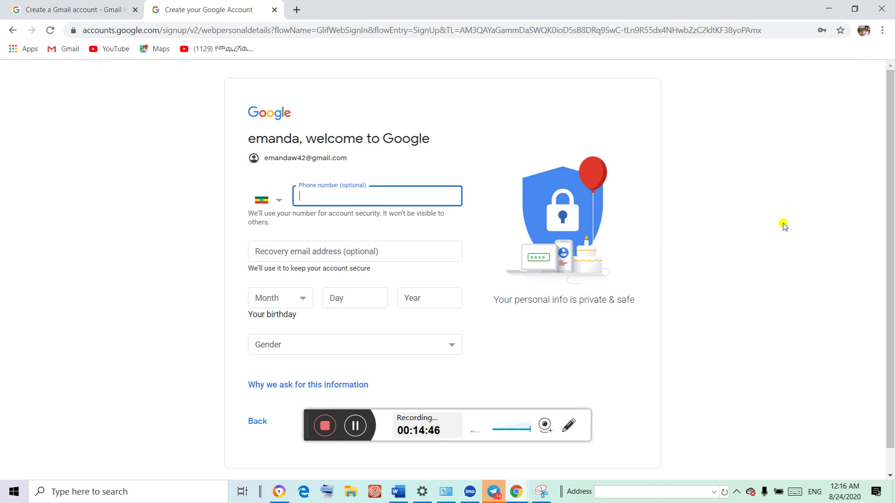
Fill in the phone number from the autofill suggestion
{"action": "left_click", "coordinate": [323, 197]}
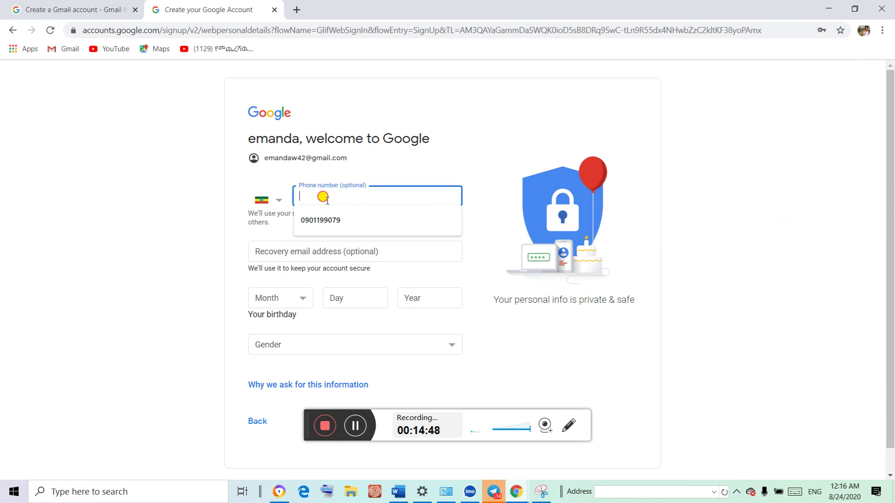
{"action": "left_click", "coordinate": [336, 217]}
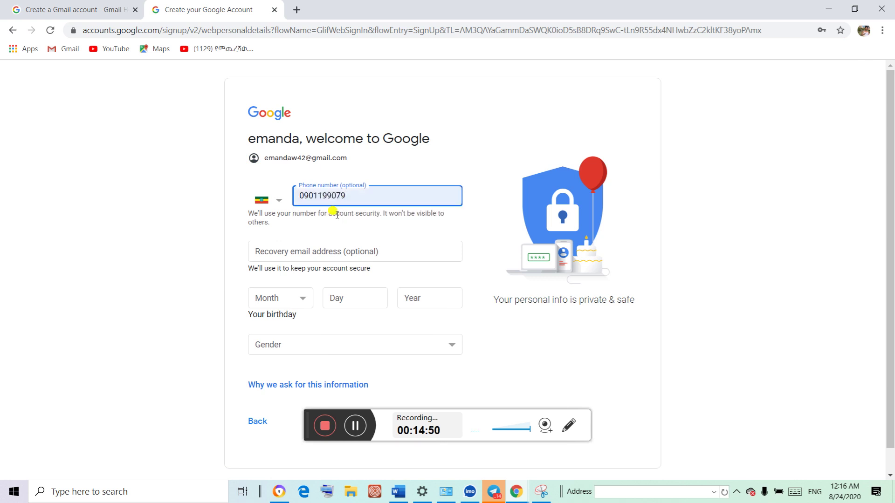
{"action": "left_click", "coordinate": [310, 254]}
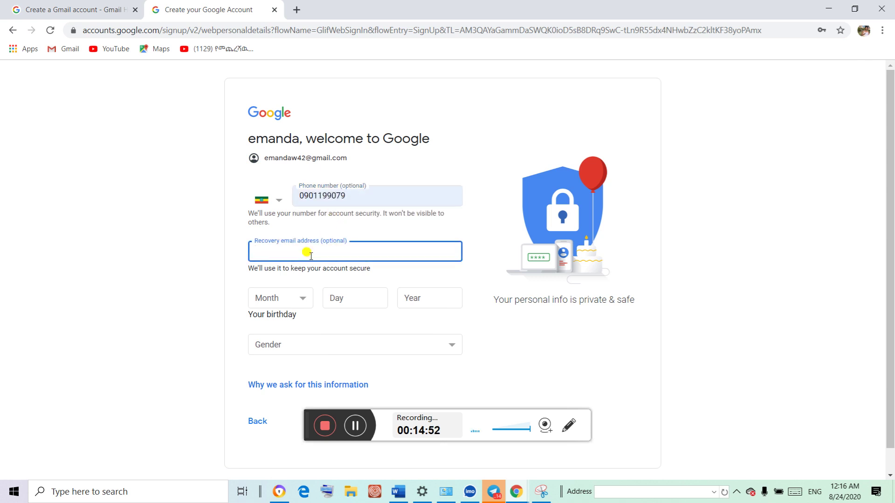
{"action": "type", "text": "e"}
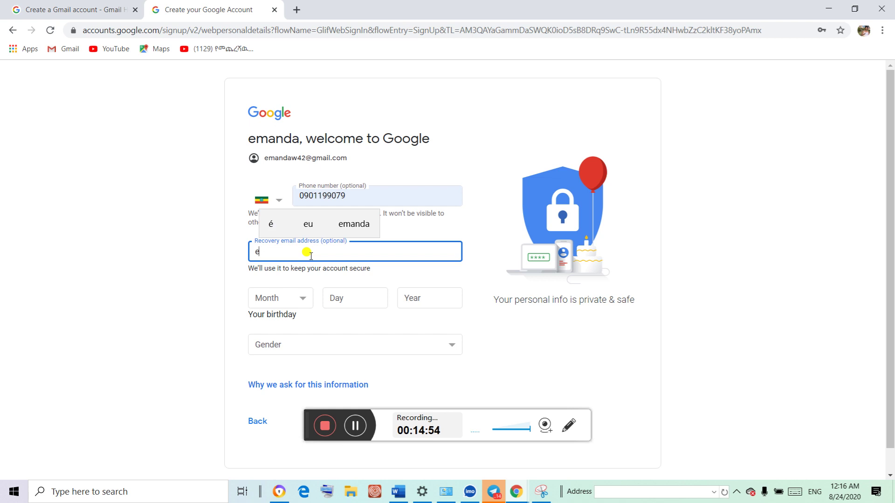
{"action": "type", "text": "m"}
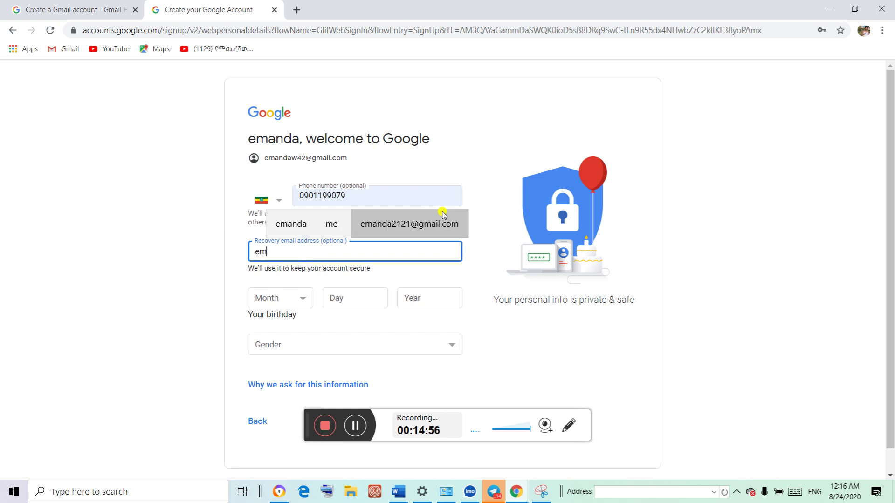
{"action": "left_click", "coordinate": [424, 226]}
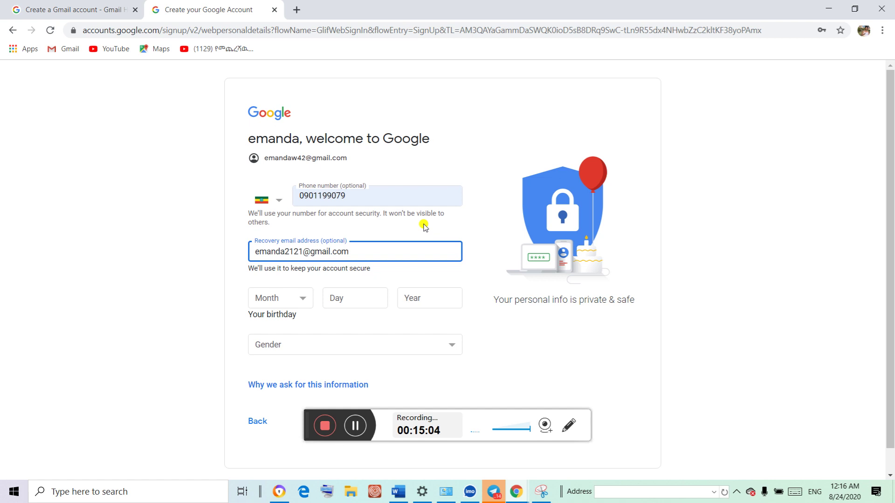
{"action": "left_click", "coordinate": [303, 296]}
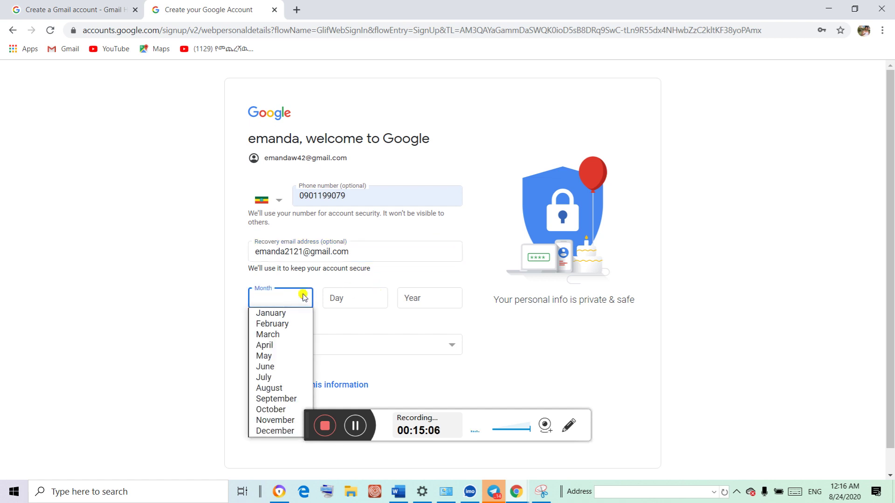
{"action": "left_click", "coordinate": [299, 311]}
{"action": "left_click", "coordinate": [353, 289]}
{"action": "type", "text": "21"}
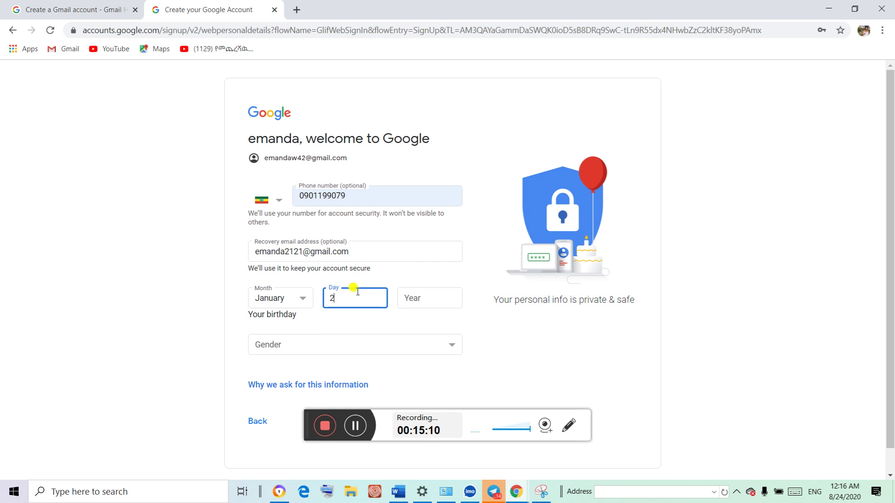
{"action": "left_click", "coordinate": [437, 294]}
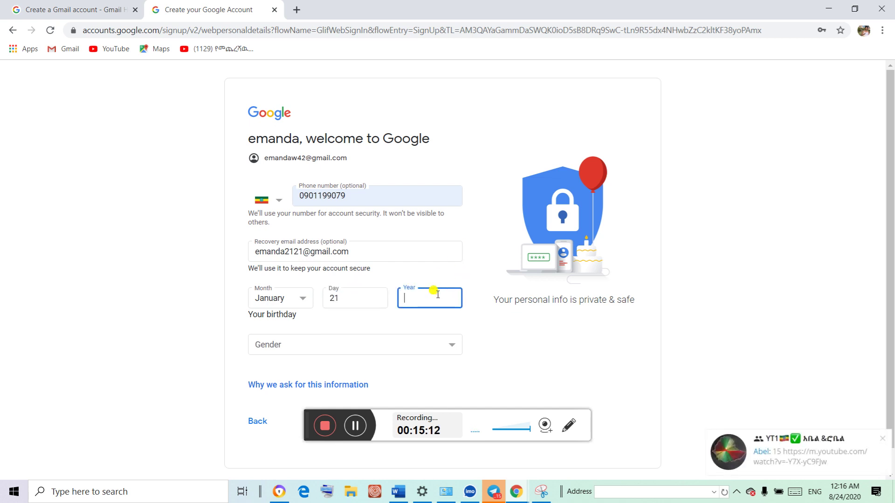
{"action": "type", "text": "1995"}
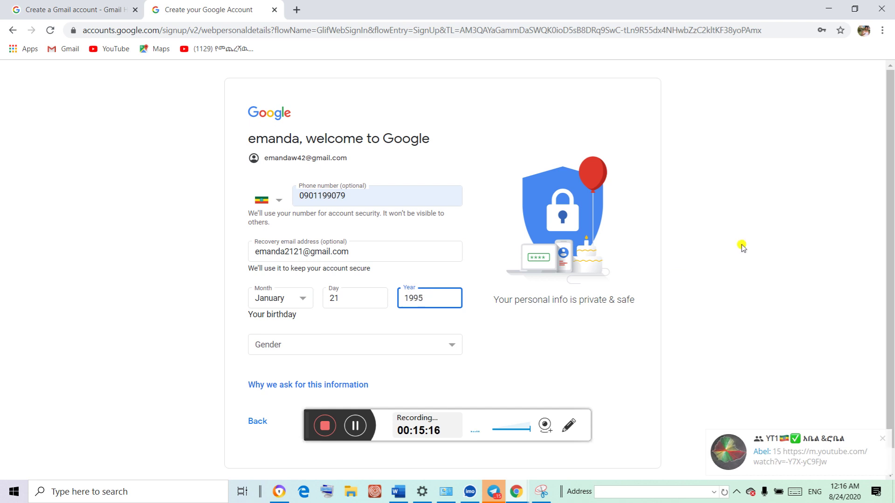
{"action": "scroll", "coordinate": [891, 205], "scroll_direction": "down", "scroll_amount": 1}
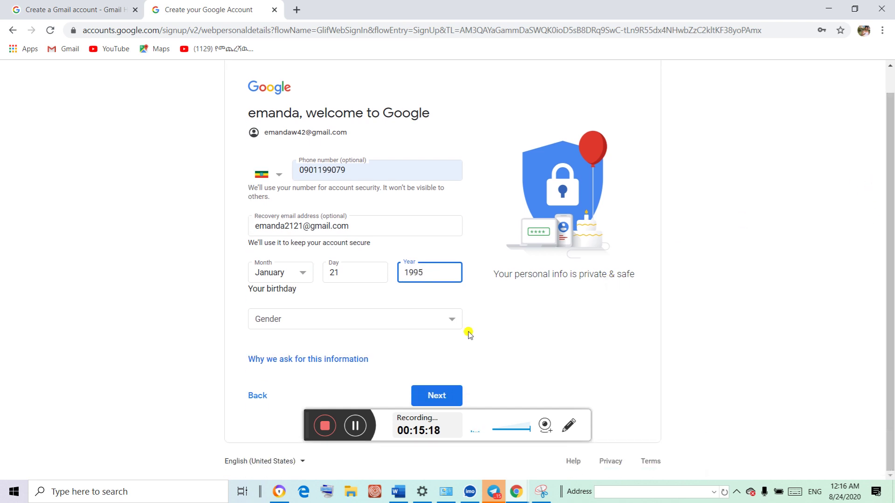
{"action": "left_click", "coordinate": [451, 318]}
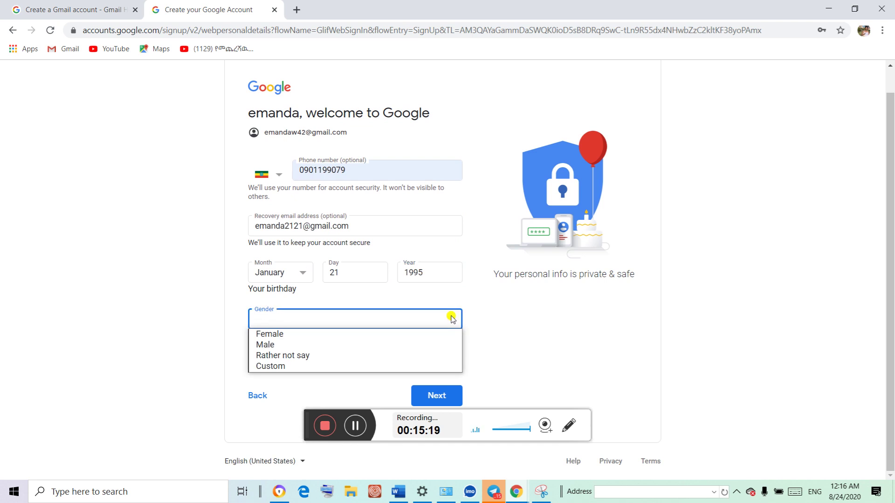
{"action": "left_click", "coordinate": [311, 335]}
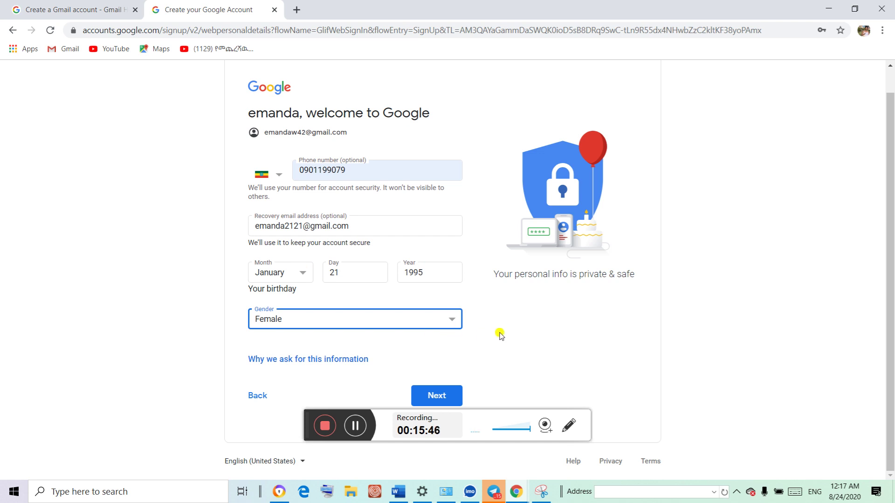
Submit the personal details and agree to Google's Privacy and Terms at the page bottom
{"action": "left_click", "coordinate": [437, 394]}
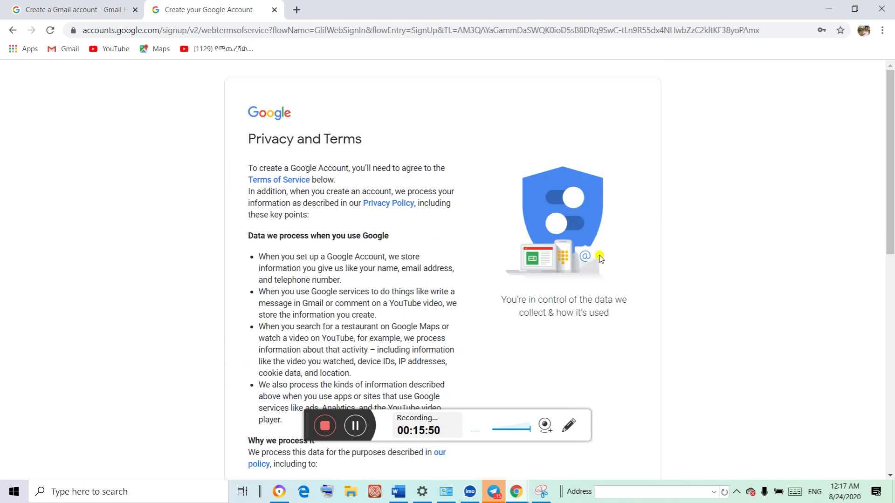
{"action": "left_click_drag", "start_coordinate": [892, 147], "coordinate": [893, 155]}
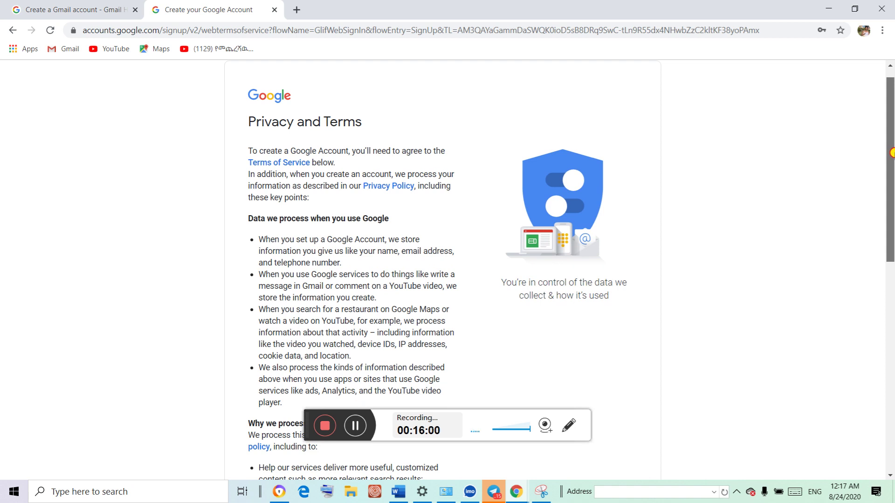
{"action": "left_click_drag", "start_coordinate": [891, 153], "coordinate": [877, 405]}
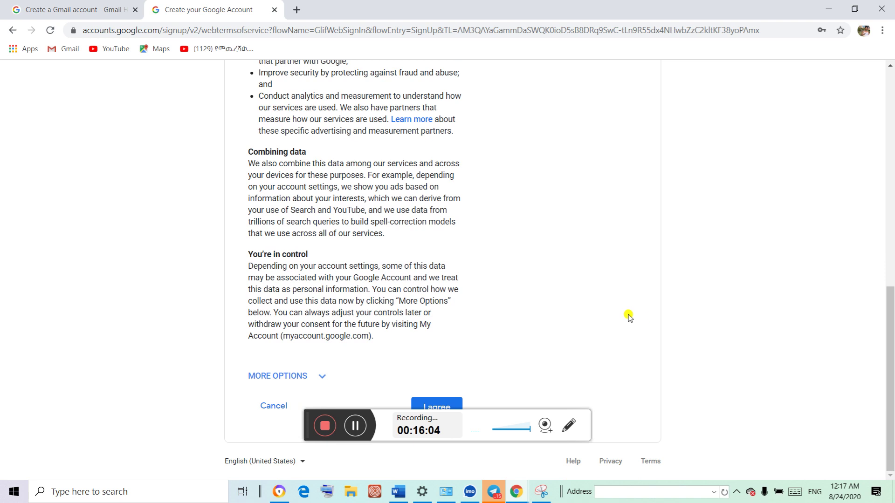
{"action": "left_click", "coordinate": [446, 404]}
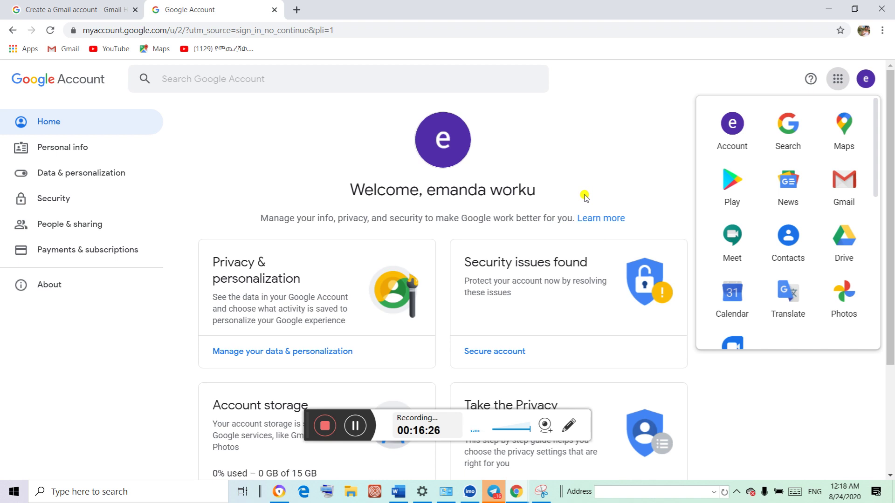
{"action": "left_click", "coordinate": [613, 150]}
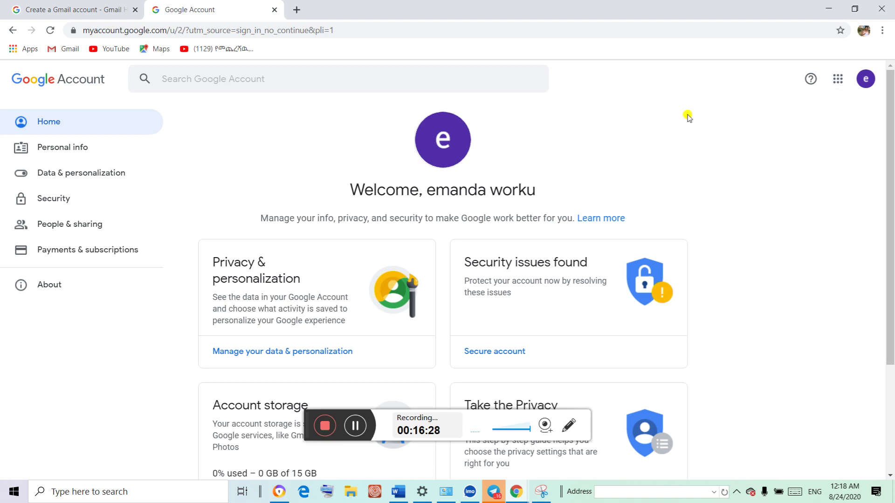
{"action": "left_click", "coordinate": [868, 80]}
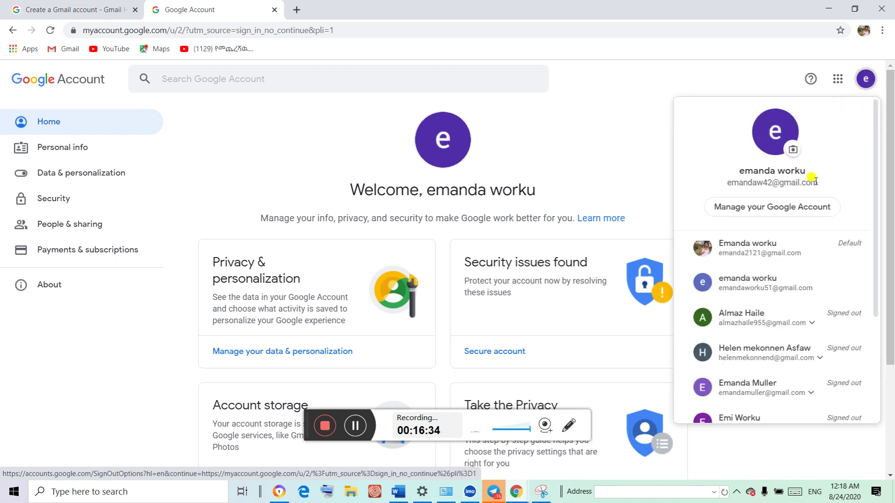
{"action": "left_click_drag", "start_coordinate": [816, 181], "coordinate": [709, 187]}
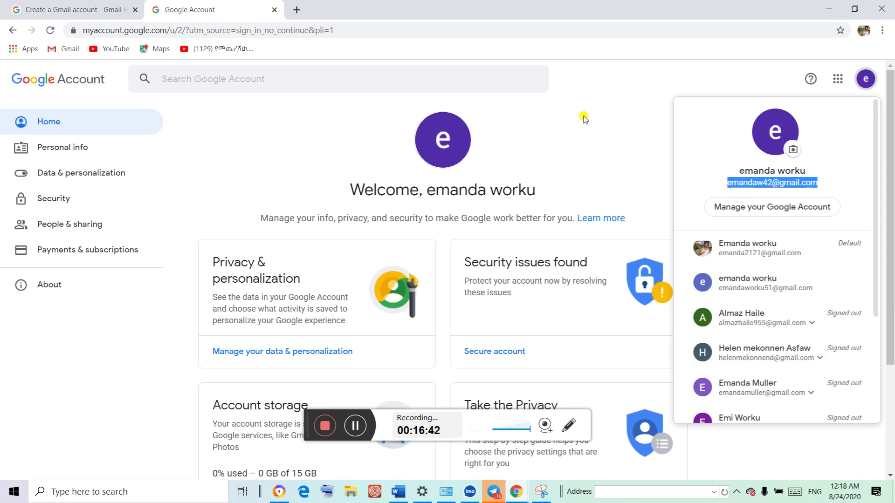
{"action": "left_click", "coordinate": [584, 120]}
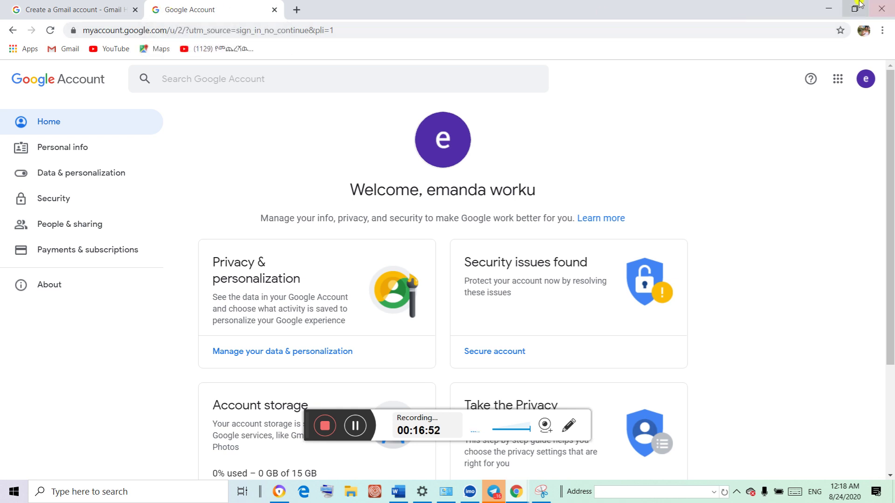
Minimize the Google Account window and open a new Chrome window from the taskbar
{"action": "left_click", "coordinate": [833, 6]}
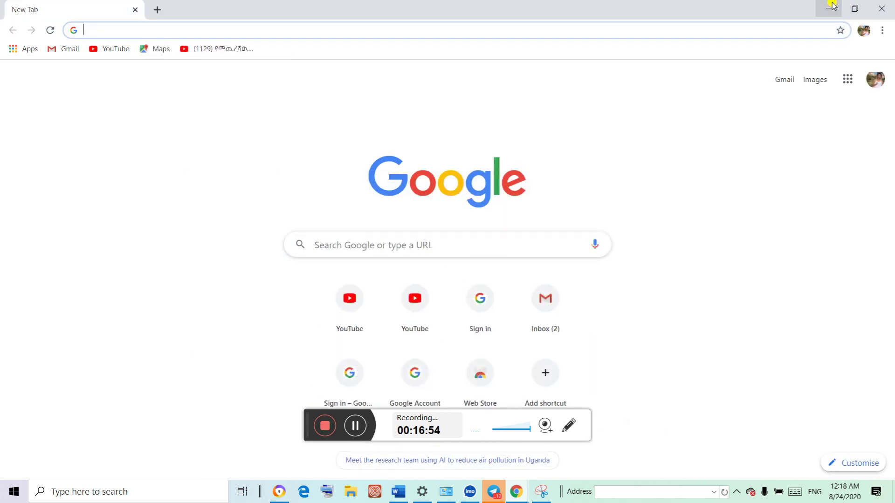
{"action": "mouse_move", "coordinate": [521, 496]}
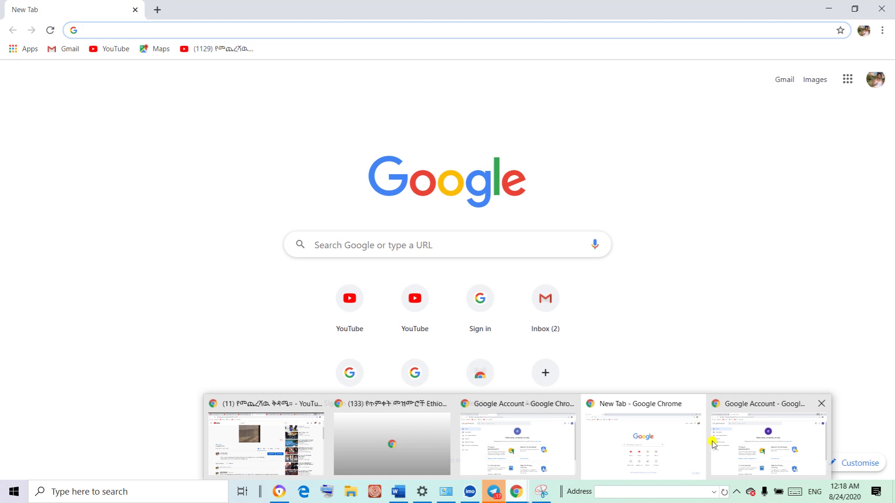
{"action": "mouse_move", "coordinate": [734, 448]}
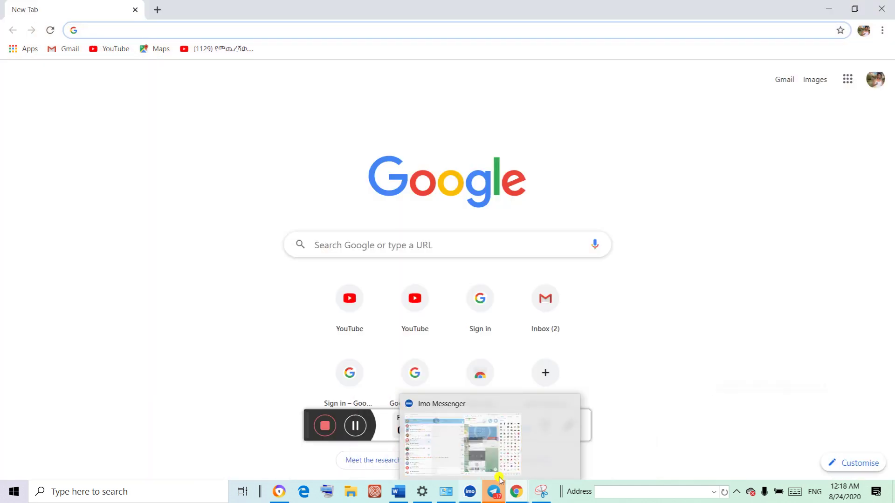
{"action": "left_click", "coordinate": [518, 491]}
{"action": "right_click", "coordinate": [517, 492]}
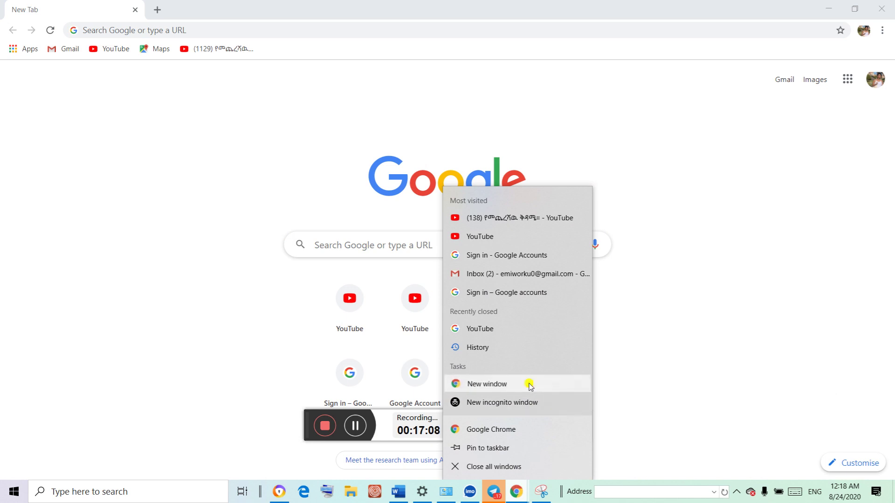
{"action": "left_click", "coordinate": [529, 384]}
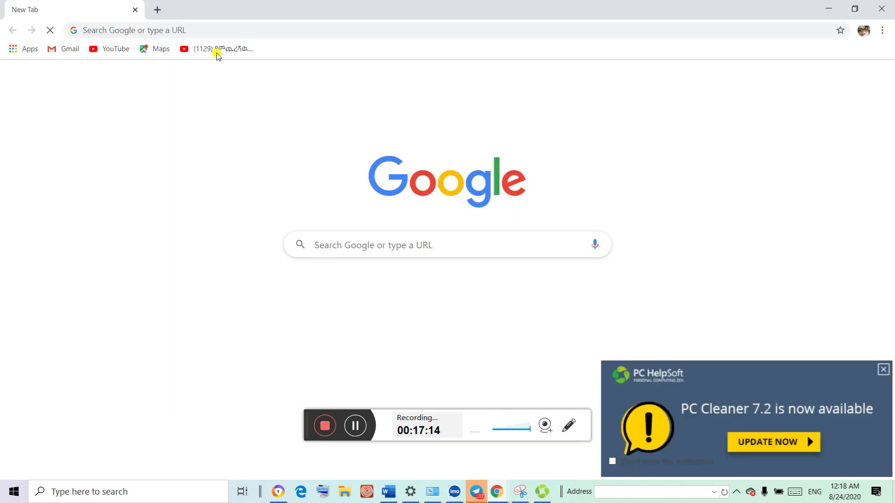
In a new tab, search Google for 'gmail' via the suggestion
{"action": "left_click", "coordinate": [158, 9]}
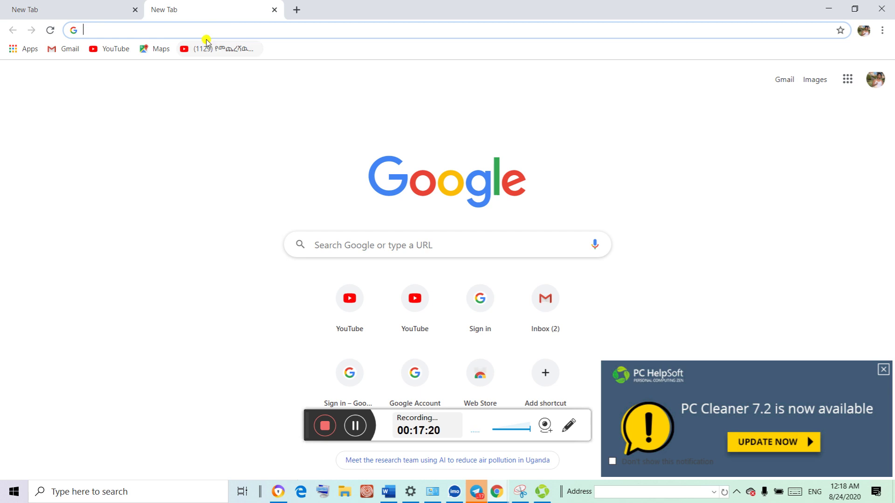
{"action": "left_click", "coordinate": [331, 236]}
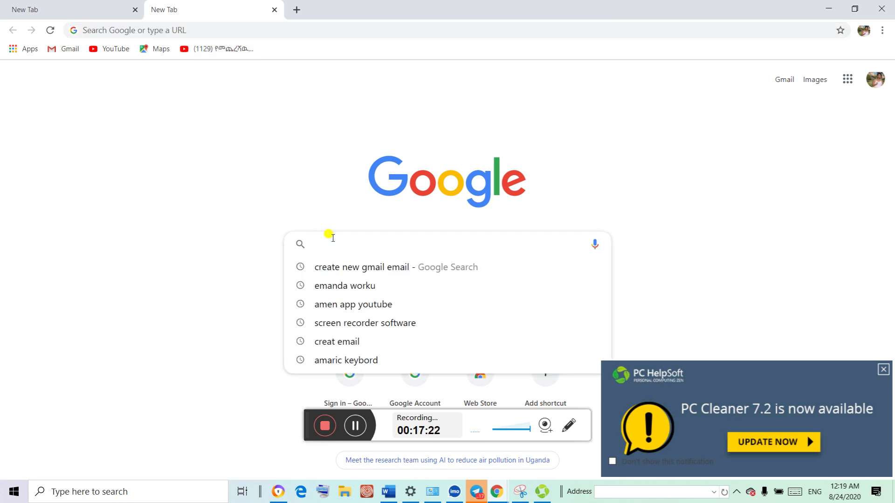
{"action": "type", "text": "g"}
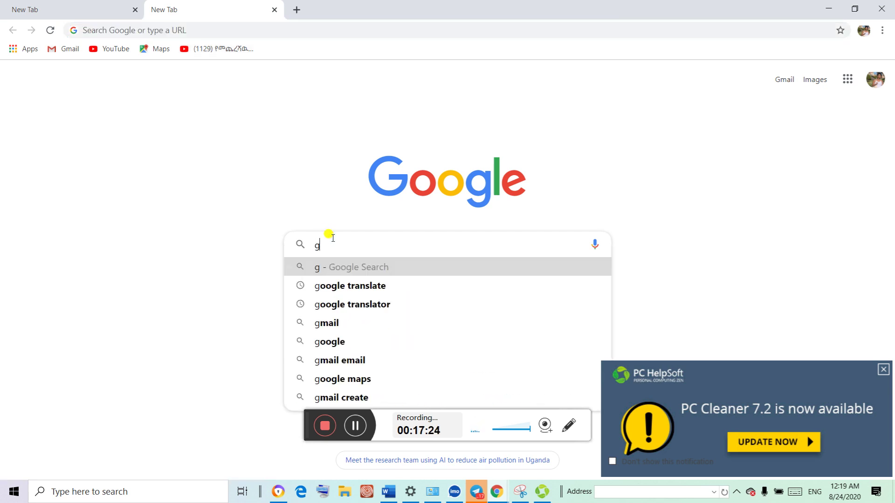
{"action": "left_click", "coordinate": [391, 326]}
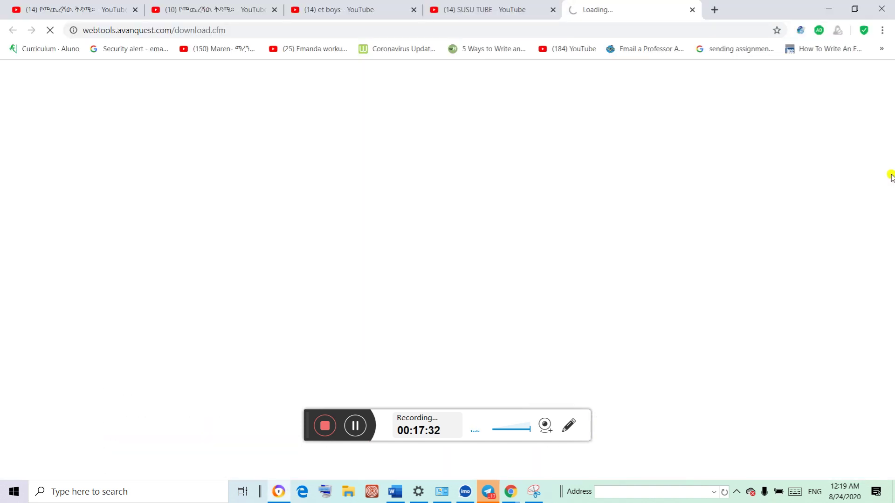
Switch to the 'gmail' search results window and open the Gmail sign-in result
{"action": "left_click", "coordinate": [518, 498]}
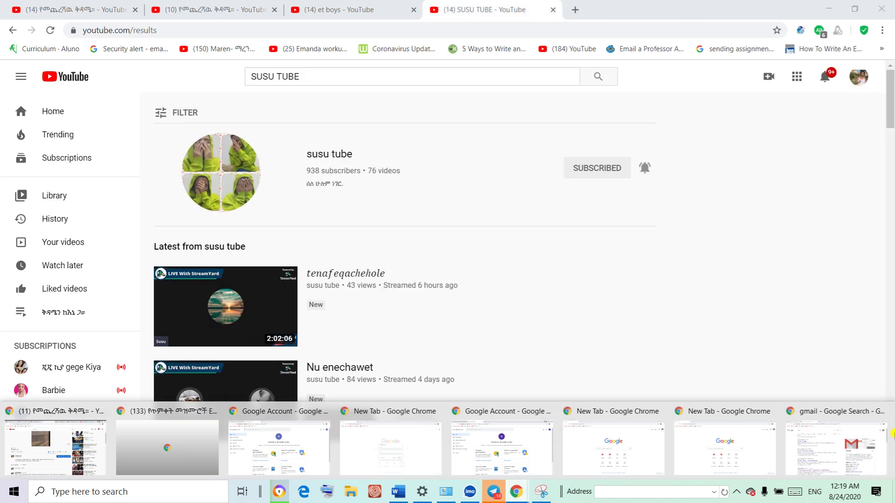
{"action": "left_click", "coordinate": [823, 436]}
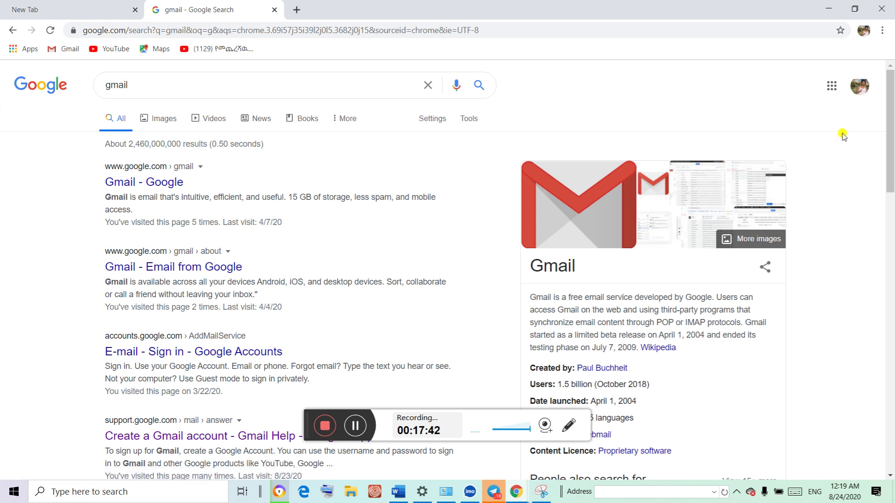
{"action": "left_click_drag", "start_coordinate": [891, 138], "coordinate": [891, 151]}
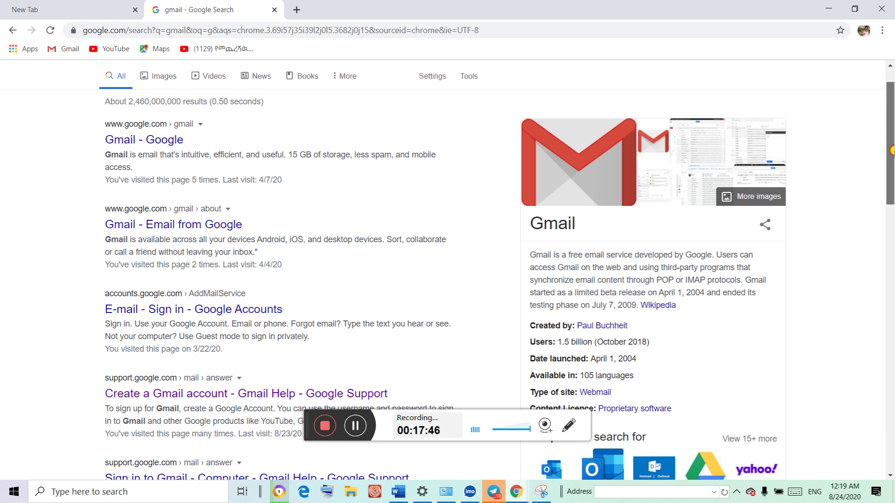
{"action": "left_click_drag", "start_coordinate": [891, 151], "coordinate": [889, 134]}
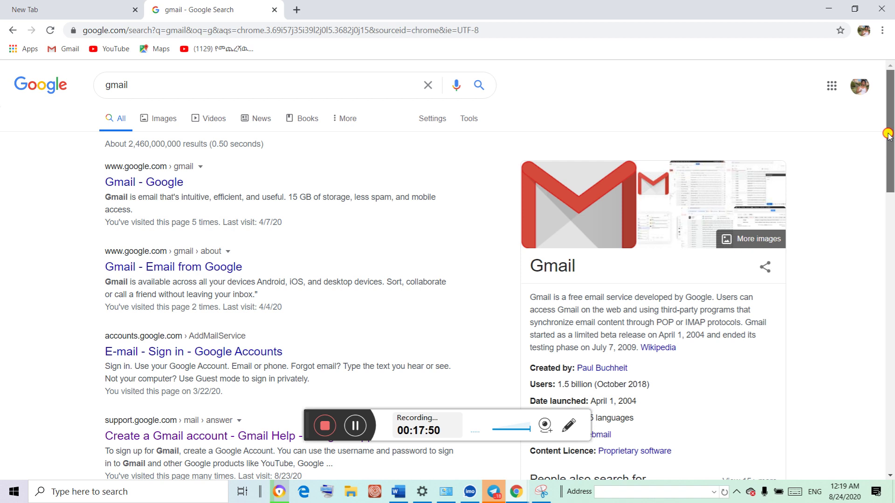
{"action": "left_click_drag", "start_coordinate": [888, 136], "coordinate": [891, 164]}
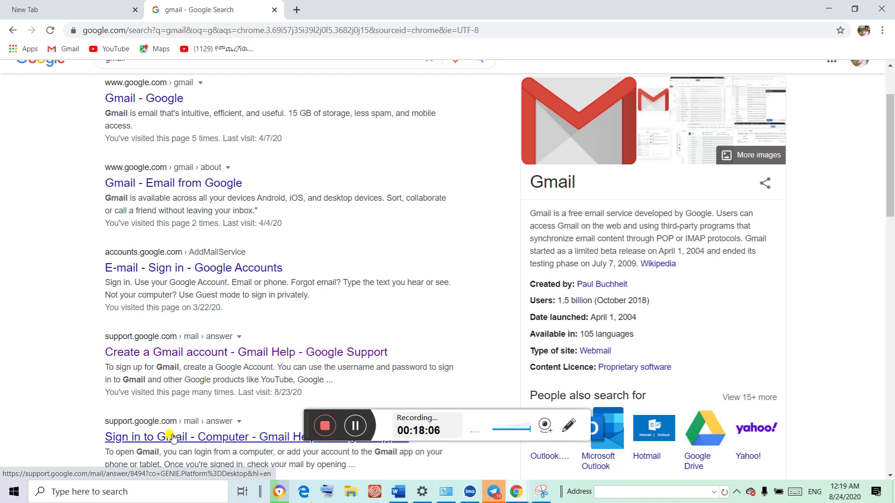
{"action": "left_click", "coordinate": [166, 274]}
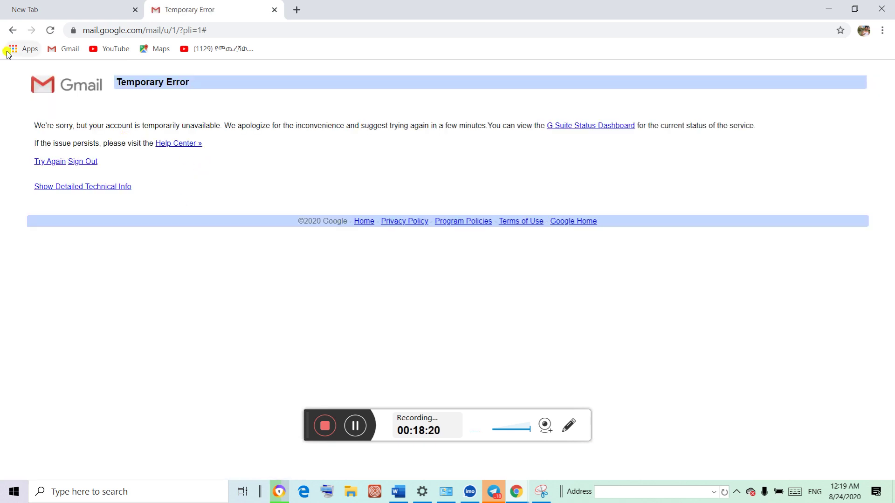
Return to the results, briefly view the Create a Gmail account help page, then reopen Gmail sign-in
{"action": "left_click", "coordinate": [12, 31]}
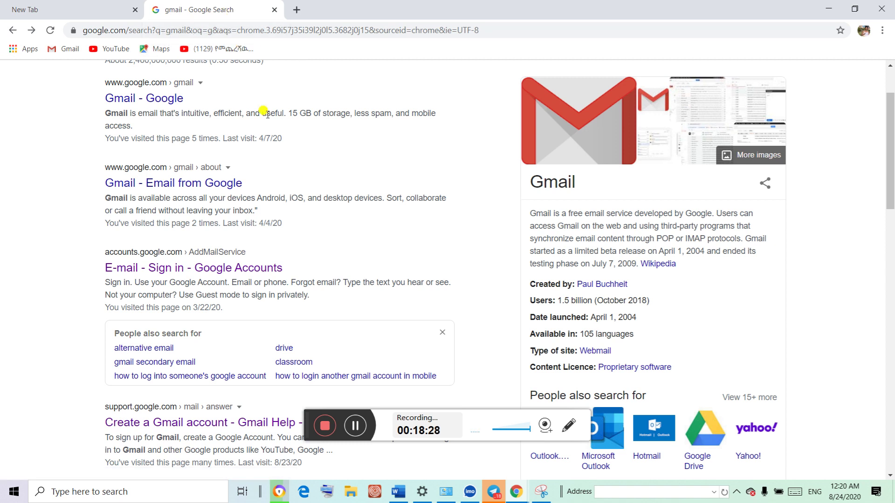
{"action": "left_click", "coordinate": [211, 424]}
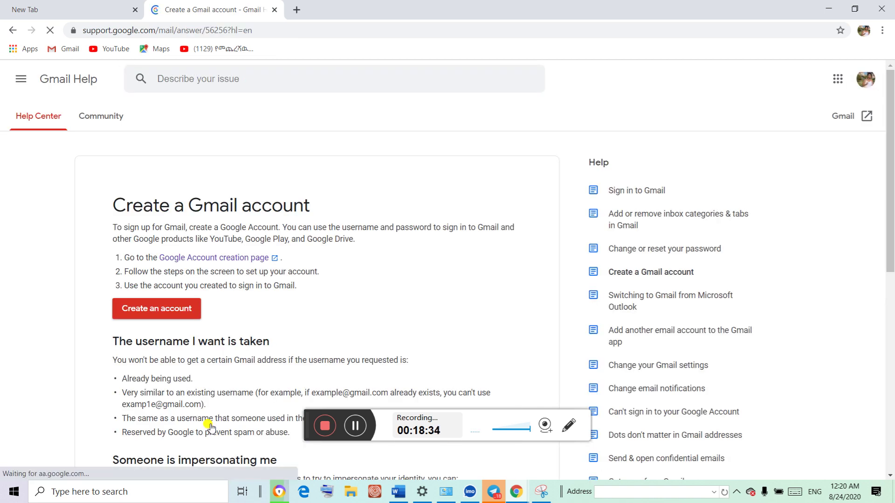
{"action": "left_click", "coordinate": [13, 30]}
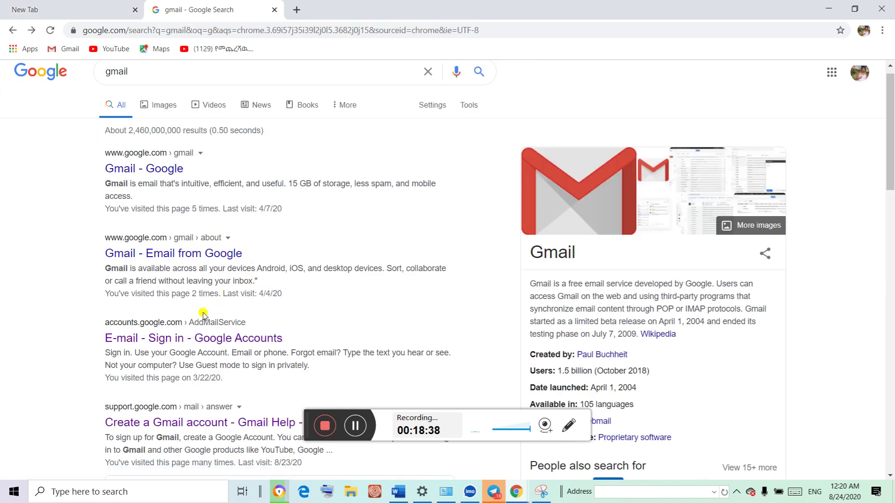
{"action": "left_click", "coordinate": [173, 337]}
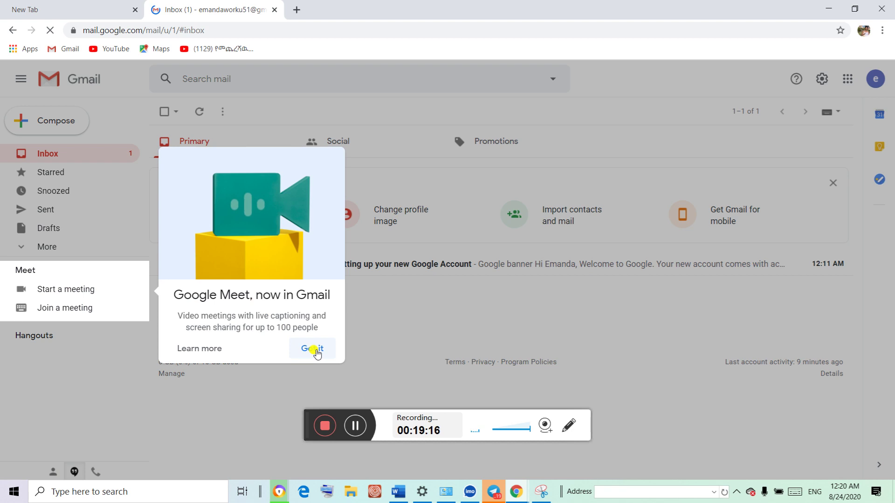
{"action": "left_click", "coordinate": [313, 350]}
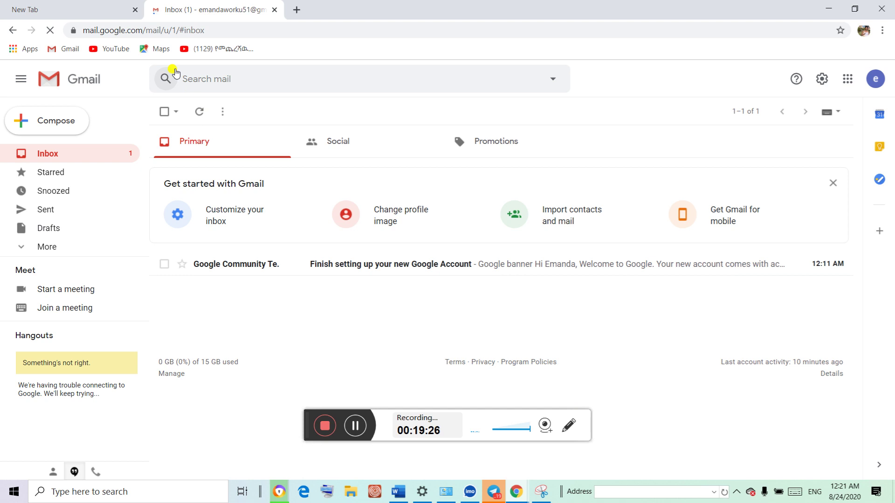
{"action": "left_click", "coordinate": [876, 80]}
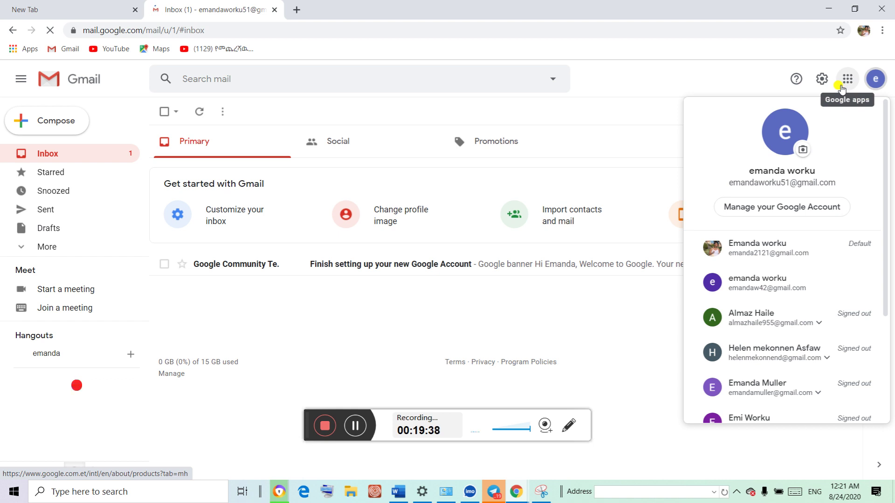
{"action": "left_click", "coordinate": [606, 120]}
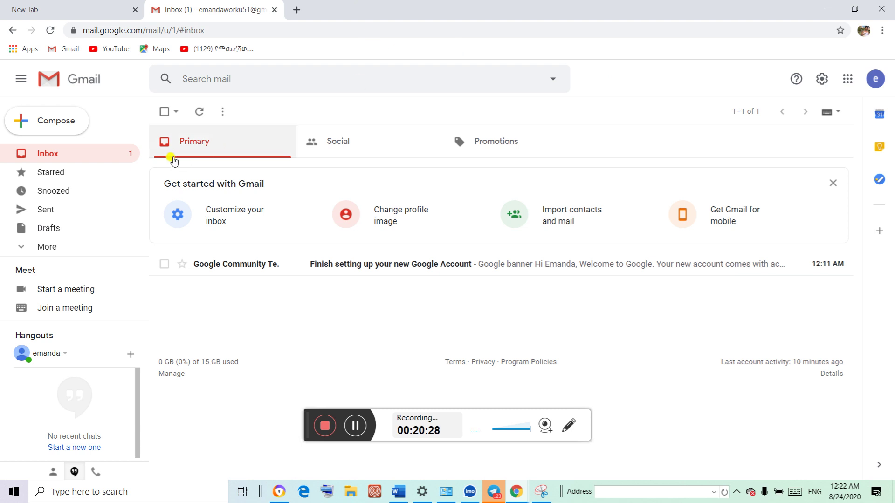
Compose a new email with the recipient's Gmail address in the To field
{"action": "left_click", "coordinate": [68, 130]}
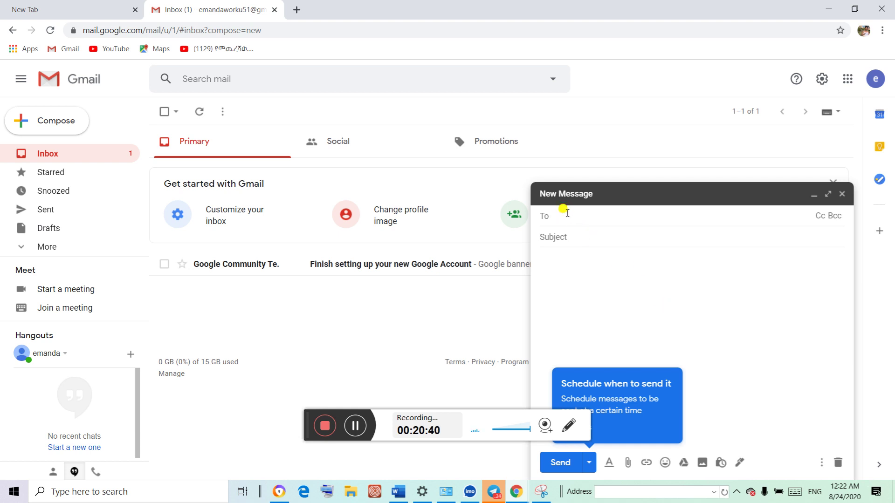
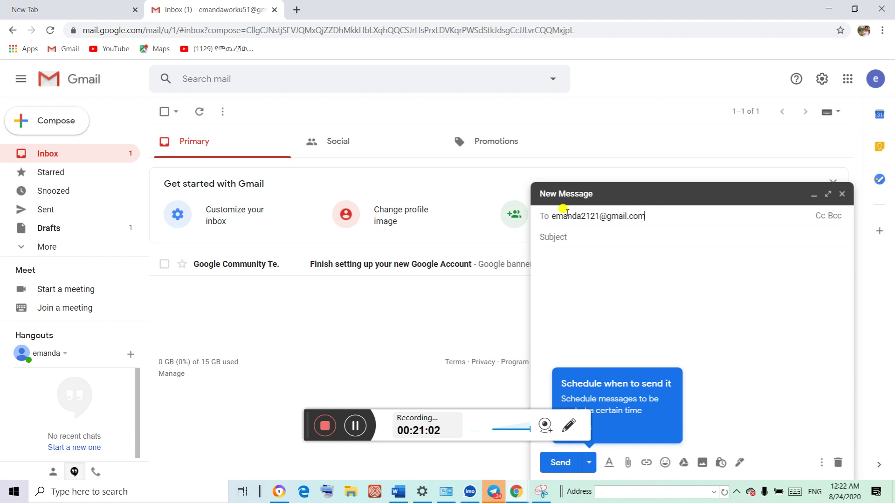
{"action": "left_click", "coordinate": [566, 237]}
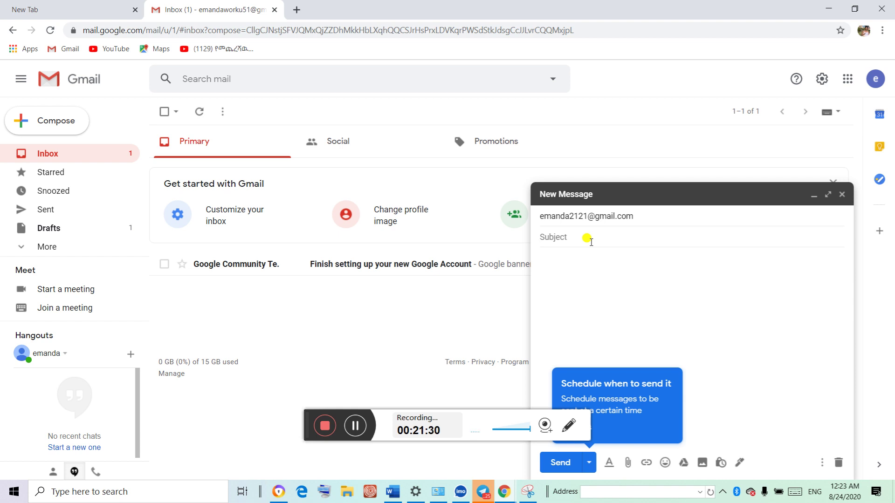
Enter 'exams' as the subject line, dismissing the driver update pop-up
{"action": "type", "text": "ex"}
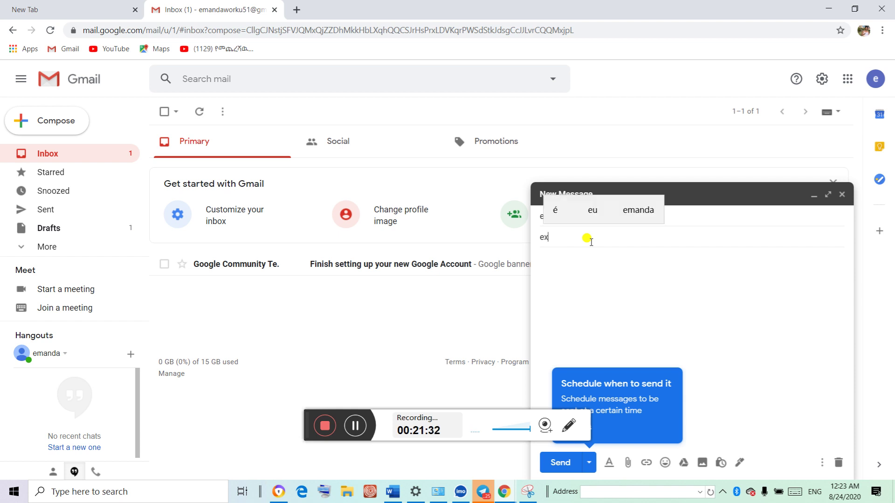
{"action": "type", "text": "am"}
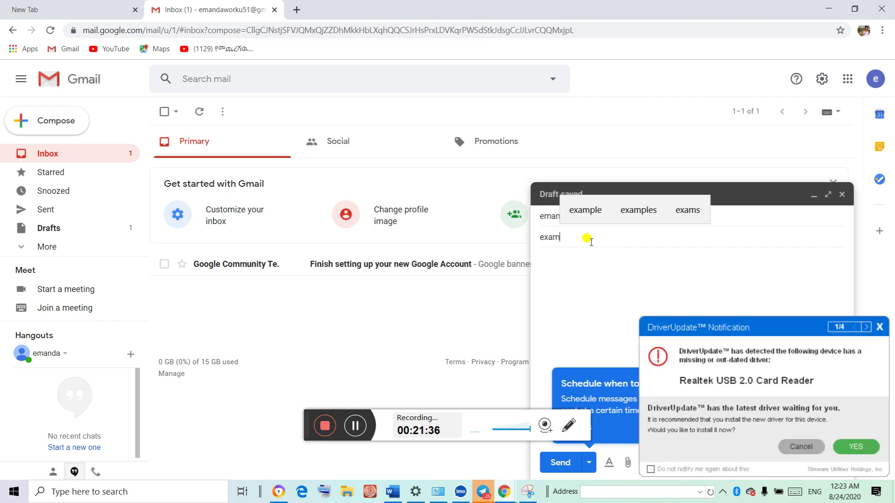
{"action": "type", "text": "es"}
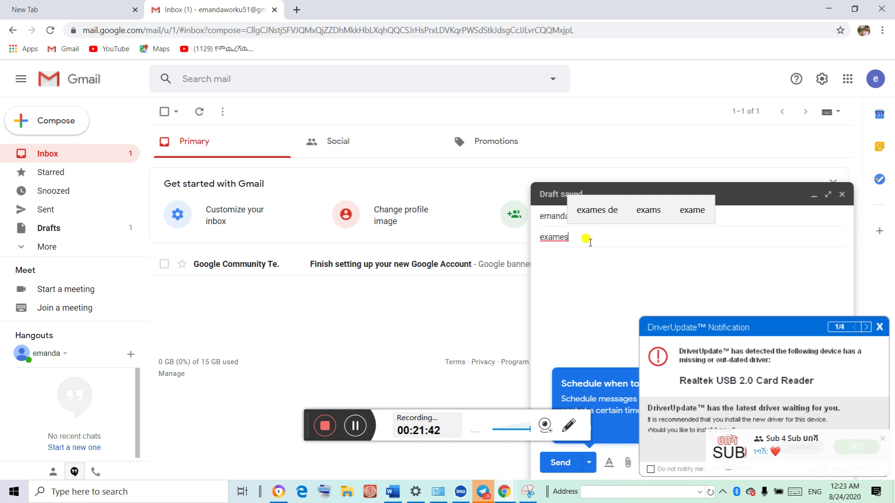
{"action": "left_click", "coordinate": [647, 210]}
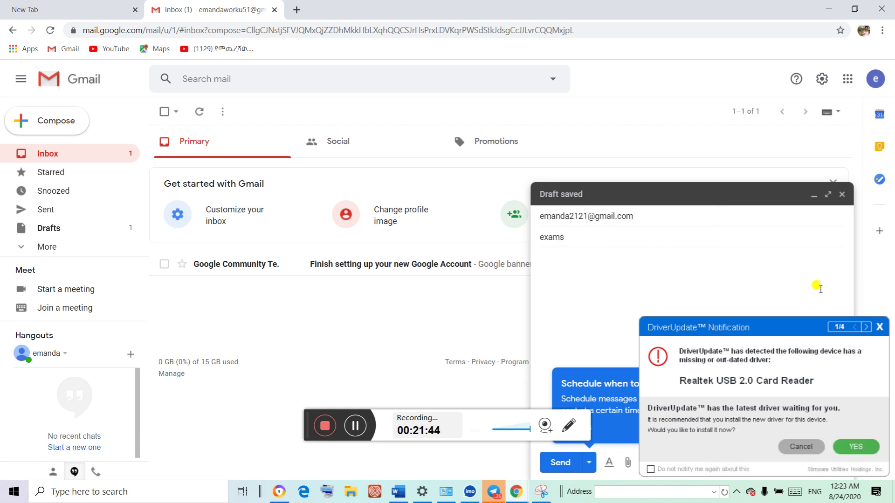
{"action": "left_click", "coordinate": [879, 331]}
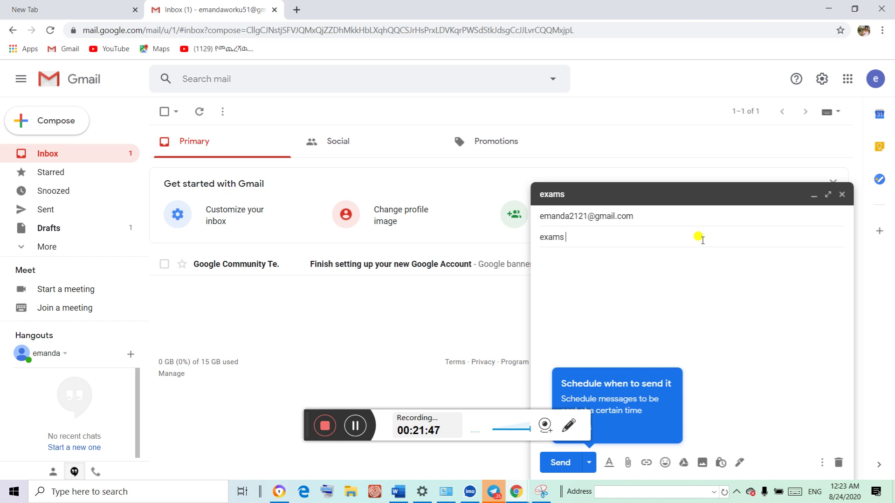
{"action": "left_click", "coordinate": [613, 237]}
{"action": "left_click", "coordinate": [565, 255]}
Type a 'Dear' greeting to the recipient followed by 'how aere you doing', fixing 'ddear'
{"action": "type", "text": "ddear"}
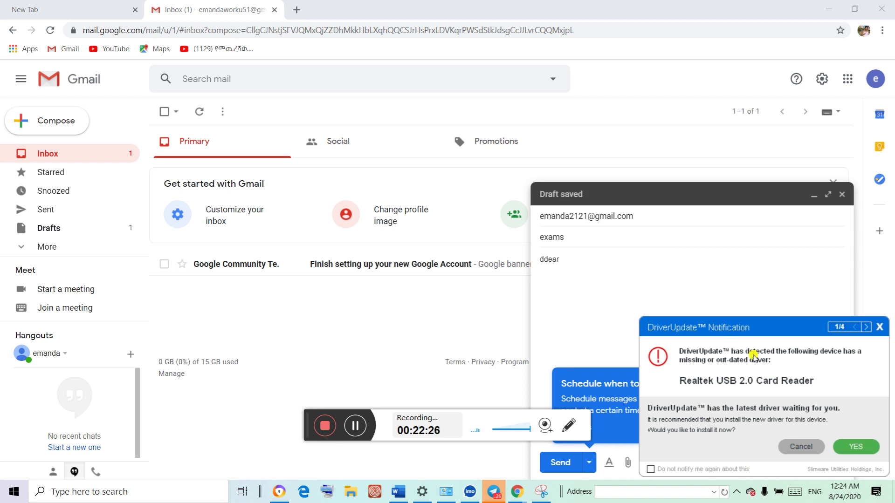
{"action": "left_click", "coordinate": [879, 327]}
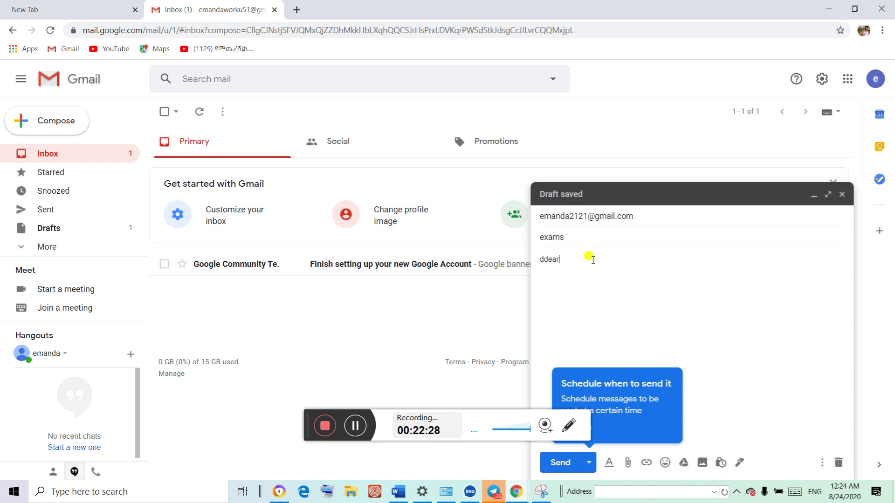
{"action": "key", "text": "BackSpace"}
{"action": "key", "text": "BackSpace"}
{"action": "key", "text": "BackSpace"}
{"action": "key", "text": "BackSpace"}
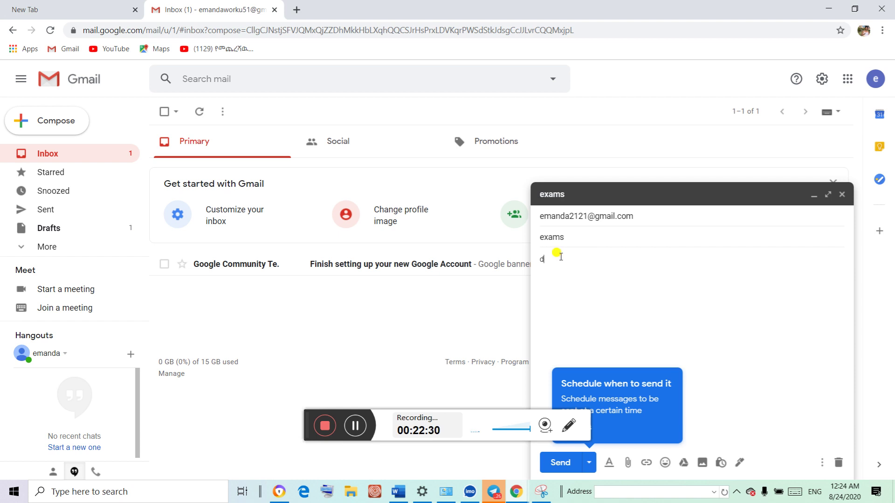
{"action": "key", "text": "BackSpace"}
{"action": "type", "text": "Dear"}
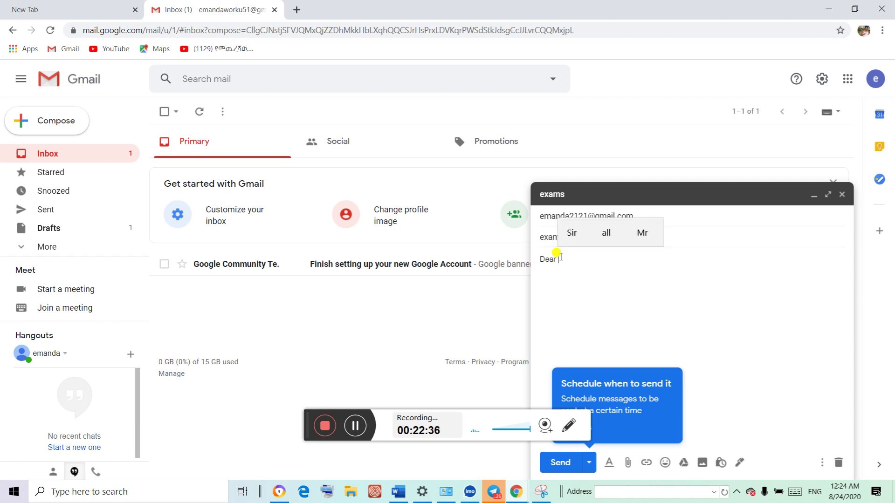
{"action": "type", "text": " abebe"}
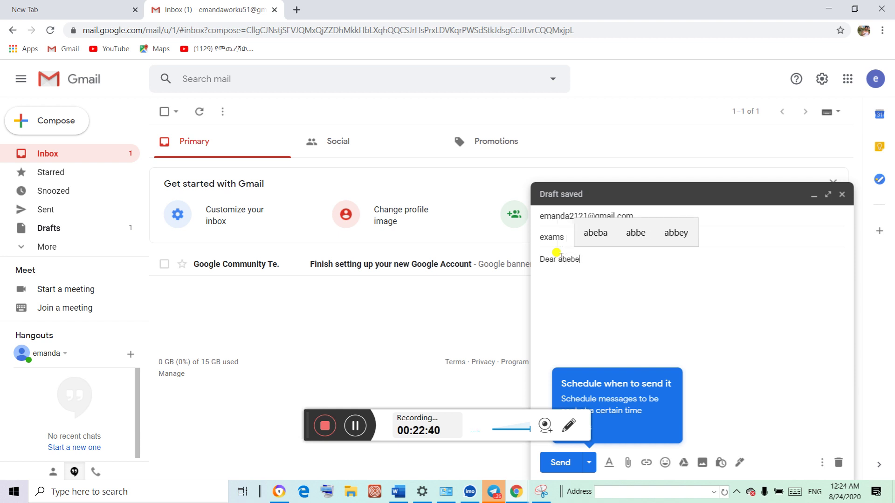
{"action": "type", "text": " ho"}
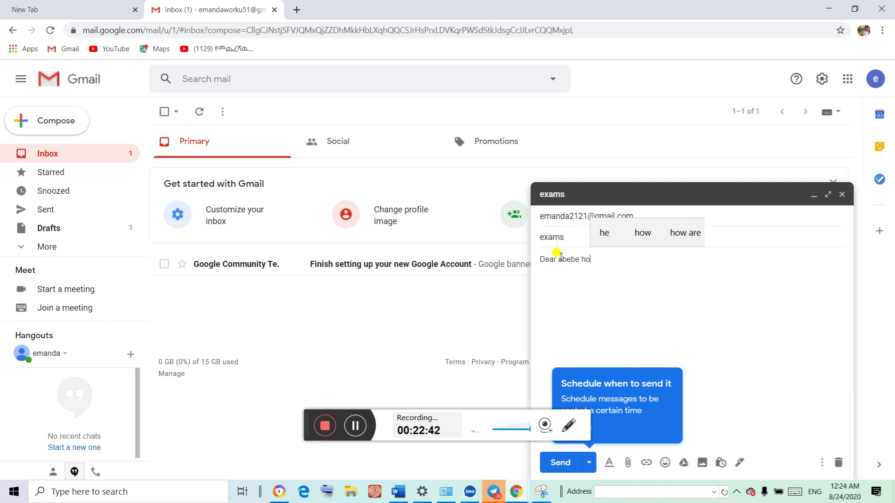
{"action": "type", "text": "w aer"}
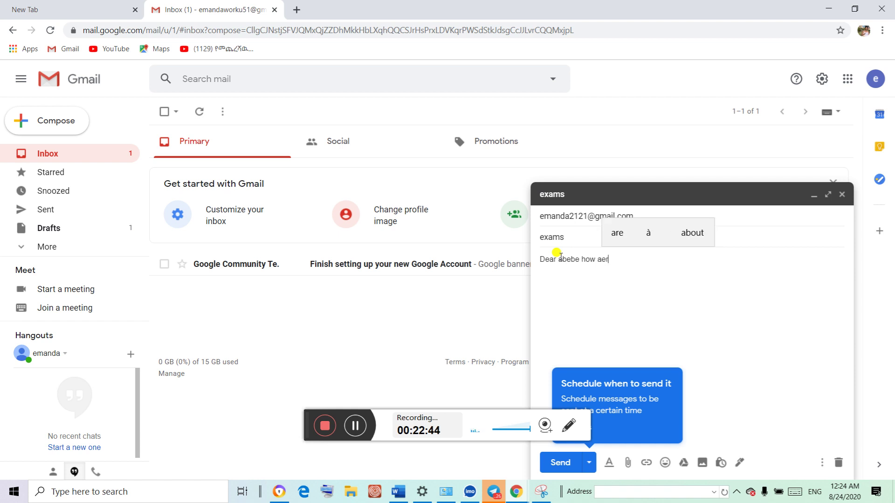
{"action": "type", "text": "e you doin"}
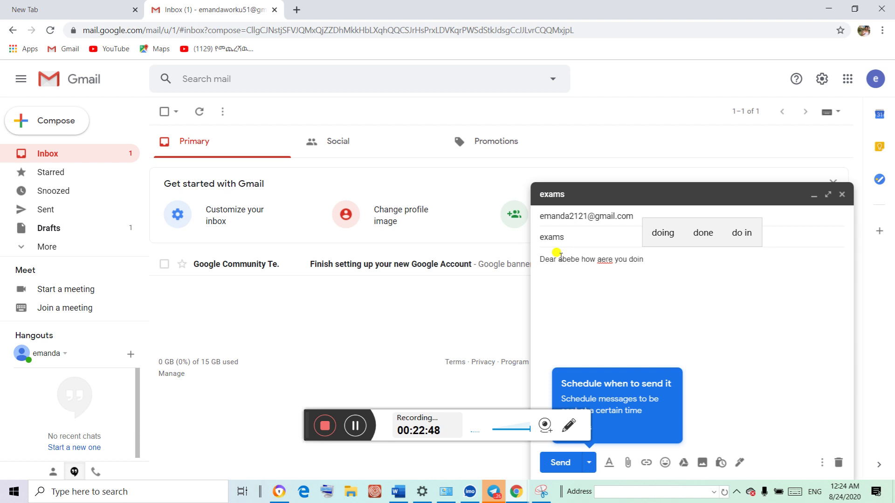
{"action": "type", "text": "g"}
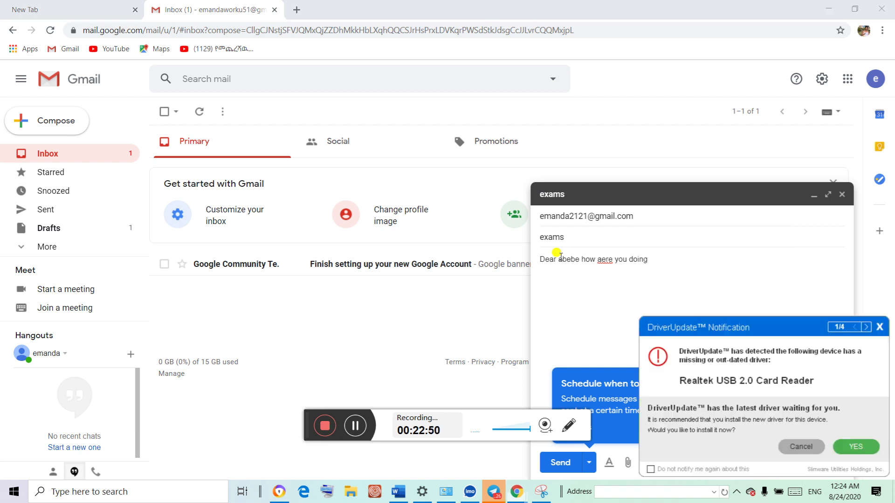
Correct 'aere' to 'are' and remove the extra space before 'you'
{"action": "left_click", "coordinate": [613, 261]}
{"action": "key", "text": "BackSpace"}
{"action": "key", "text": "BackSpace"}
{"action": "key", "text": "BackSpace"}
{"action": "type", "text": "re"}
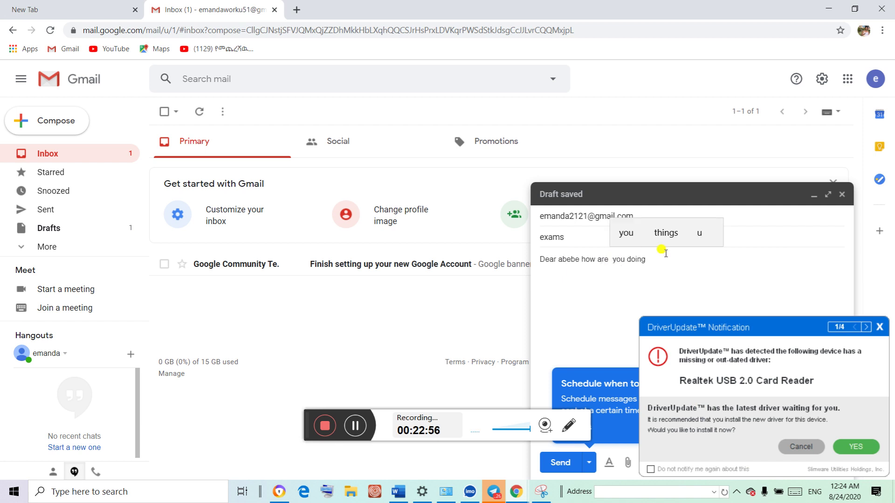
{"action": "left_click", "coordinate": [659, 250]}
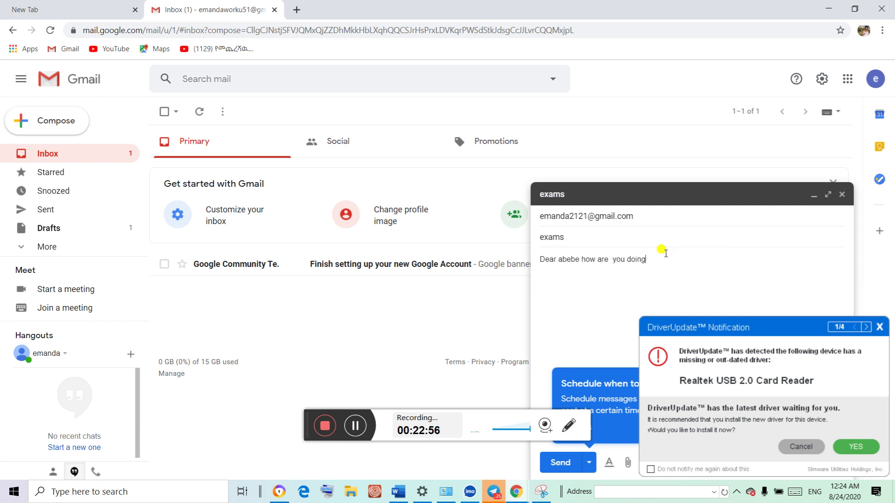
{"action": "left_click", "coordinate": [878, 327]}
{"action": "left_click", "coordinate": [613, 259]}
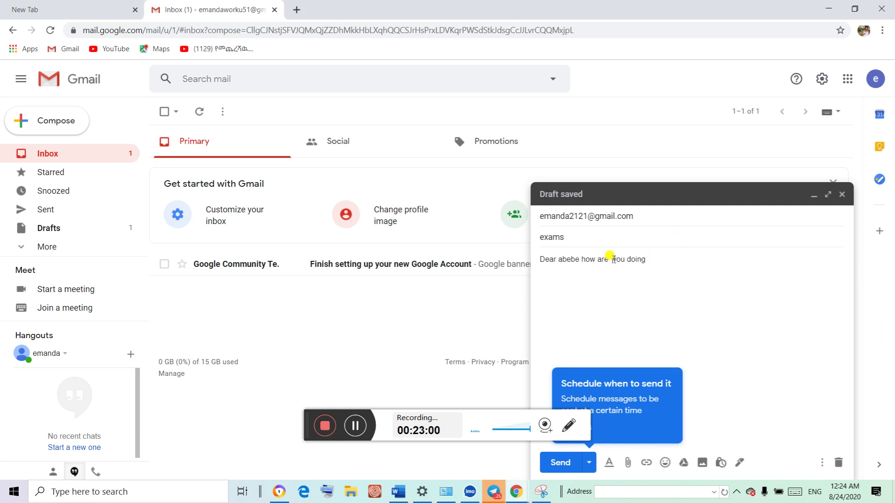
{"action": "key", "text": "BackSpace"}
{"action": "left_click", "coordinate": [656, 259]}
Replace 'how are you doing' with 'i hope you are well.'
{"action": "left_click_drag", "start_coordinate": [648, 261], "coordinate": [579, 256]}
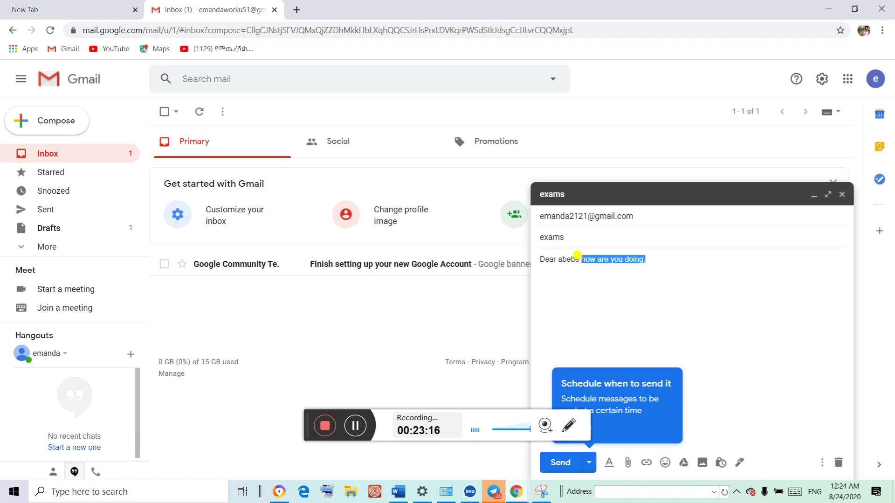
{"action": "key", "text": "BackSpace"}
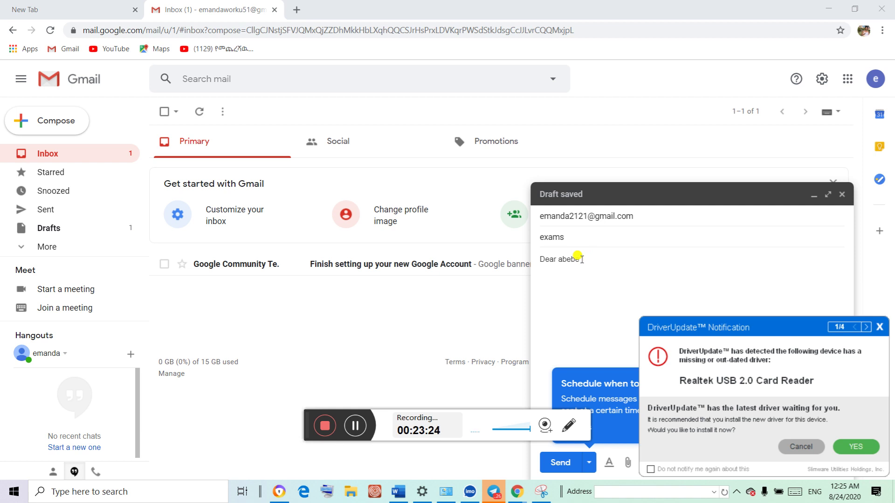
{"action": "left_click", "coordinate": [879, 326]}
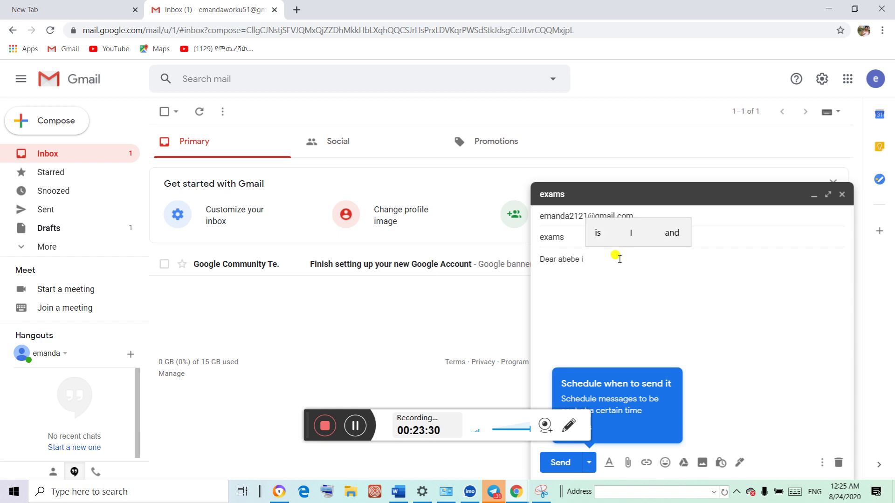
{"action": "type", "text": "ope"}
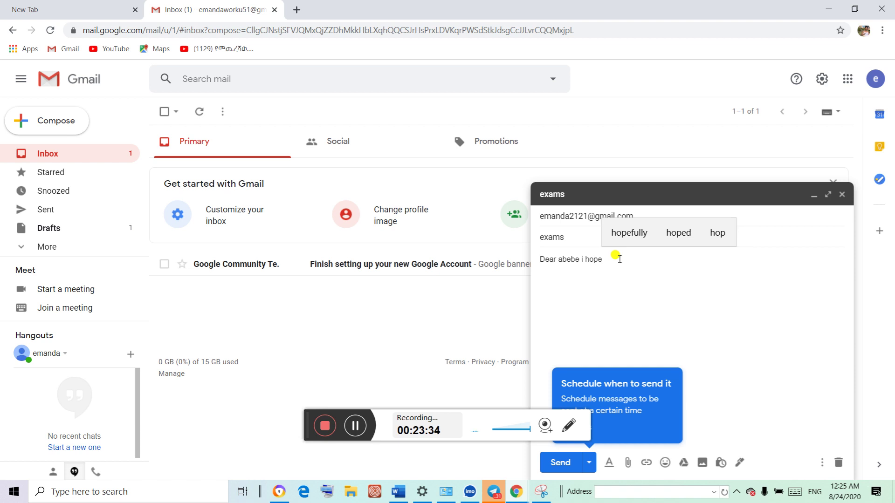
{"action": "type", "text": " you"}
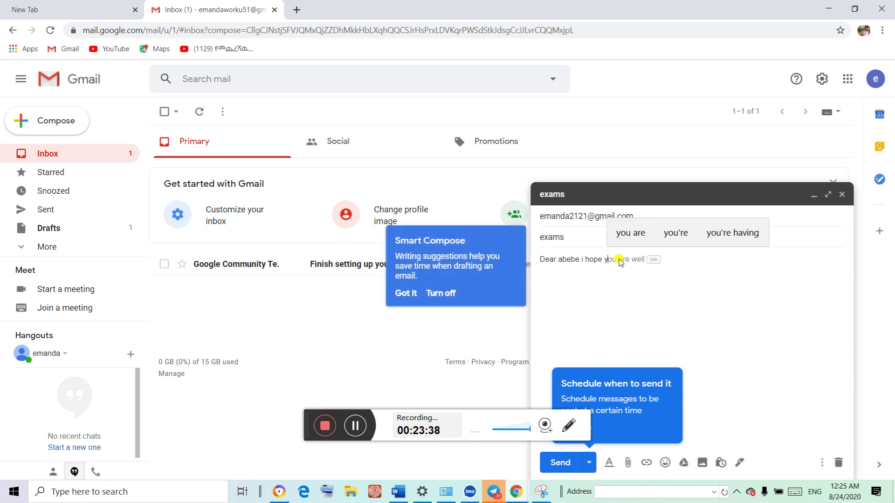
{"action": "left_click", "coordinate": [623, 241]}
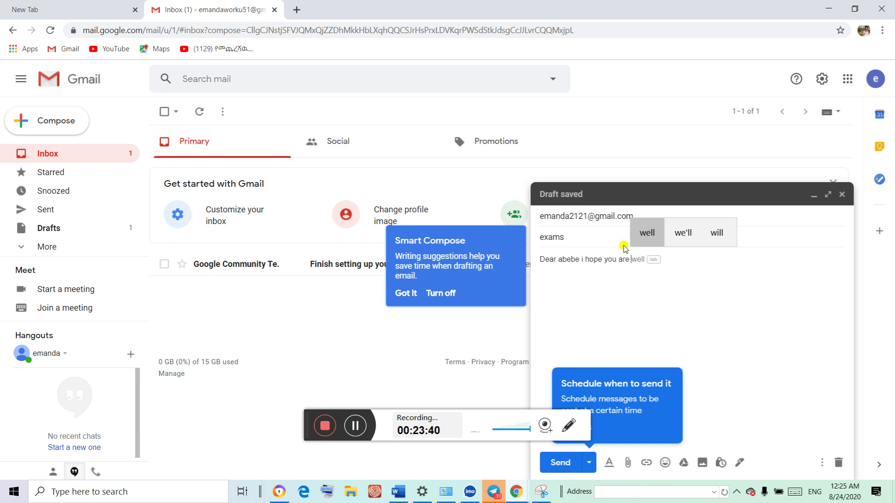
{"action": "type", "text": "well"}
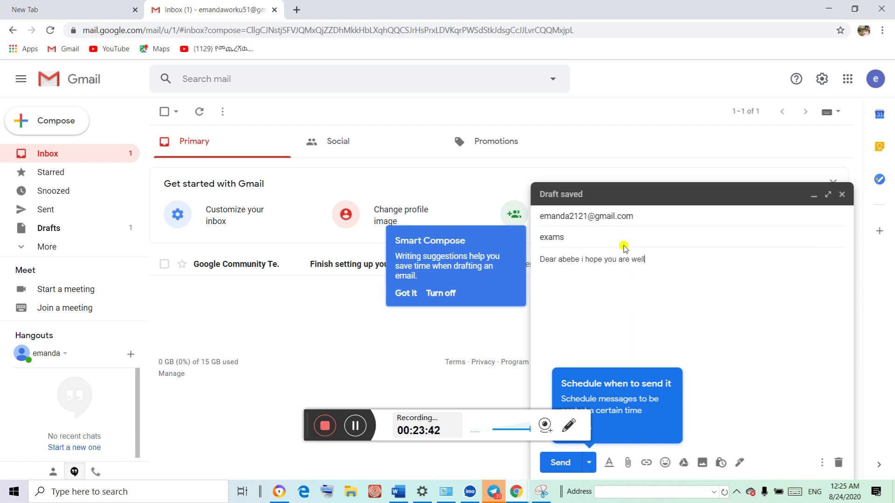
{"action": "type", "text": "."}
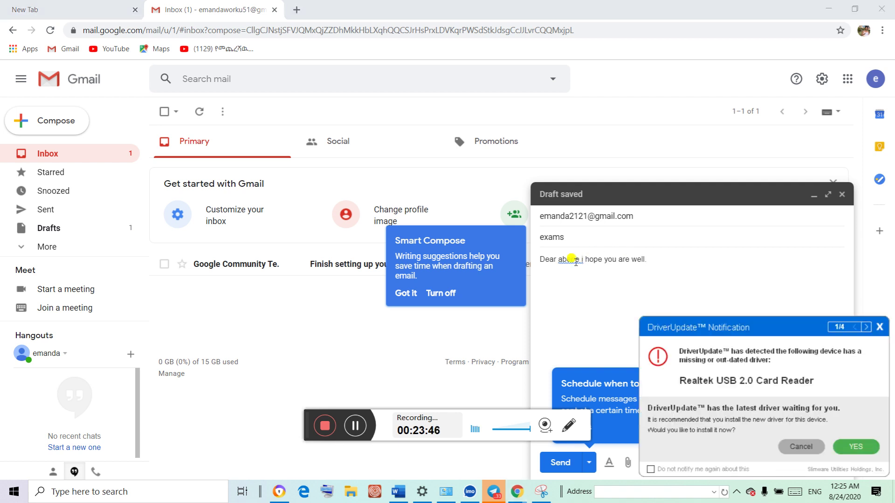
{"action": "left_click", "coordinate": [879, 327]}
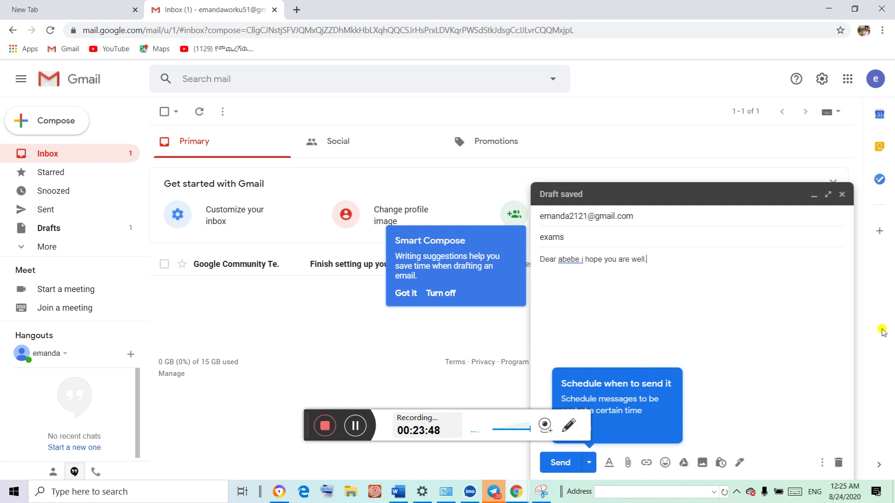
Accept the grammar fix adding a comma after the name and capitalising 'I'
{"action": "left_click", "coordinate": [564, 259]}
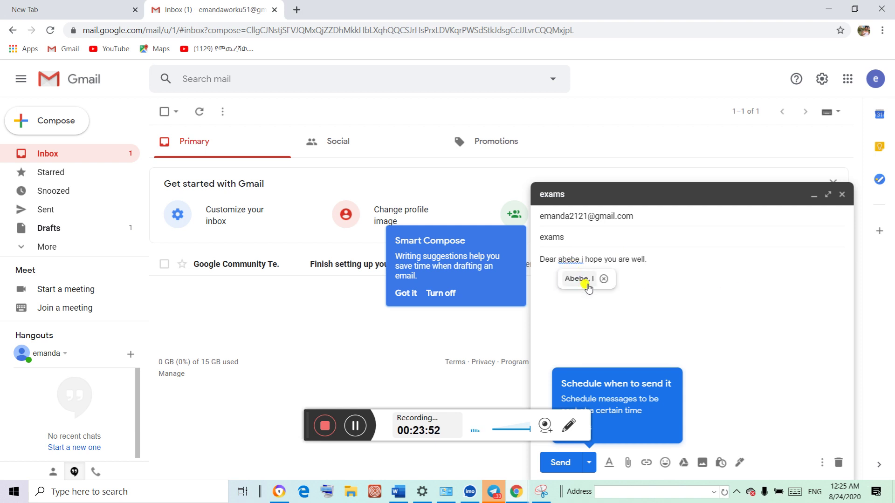
{"action": "left_click", "coordinate": [578, 279]}
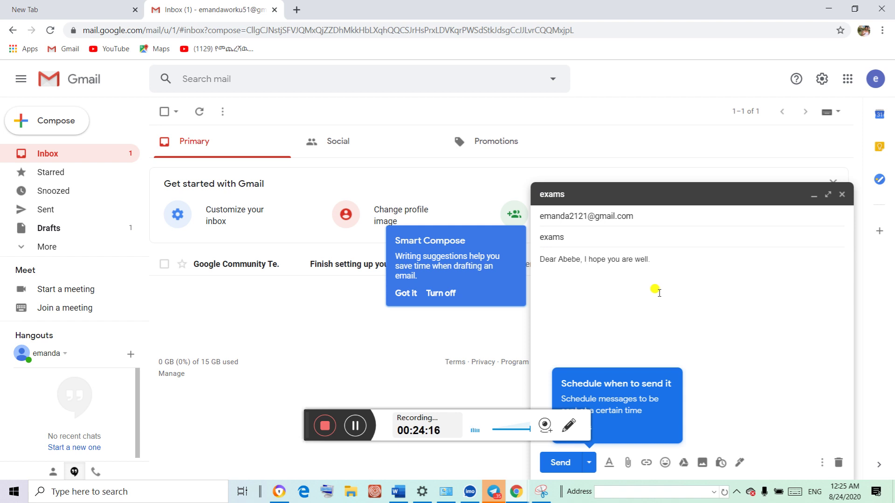
Add 'i have been looking for to take my exam next weak', splitting 'nextweak'
{"action": "left_click", "coordinate": [679, 254]}
{"action": "type", "text": "i have been l"}
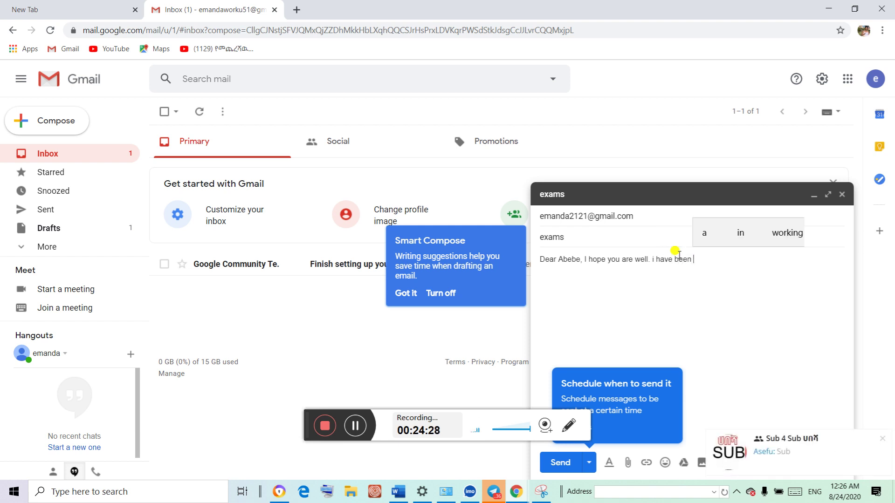
{"action": "type", "text": "ooki"}
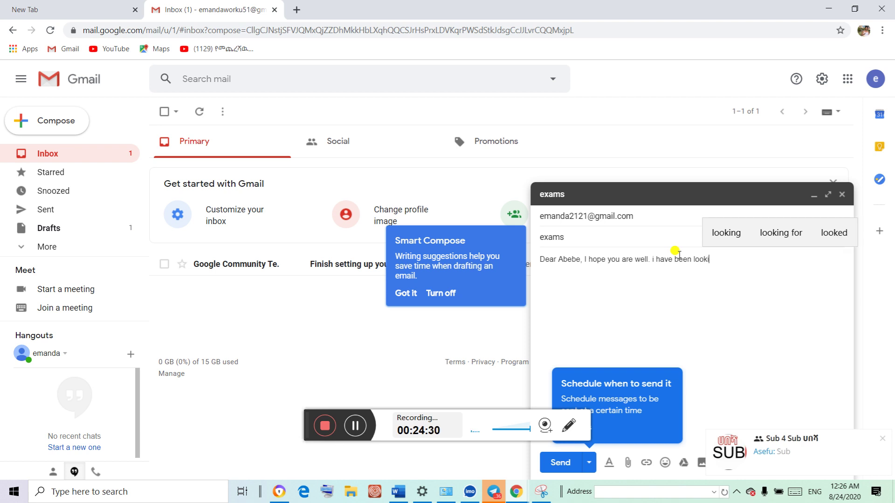
{"action": "type", "text": "ng for"}
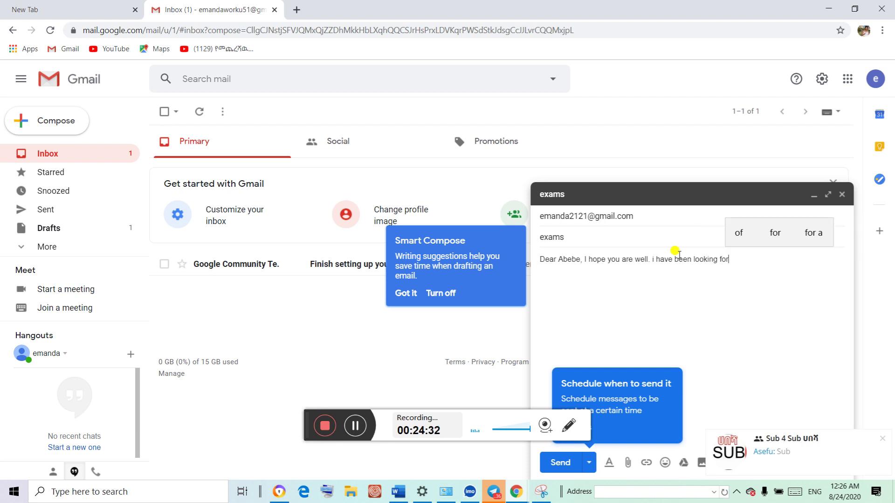
{"action": "type", "text": " to ta"}
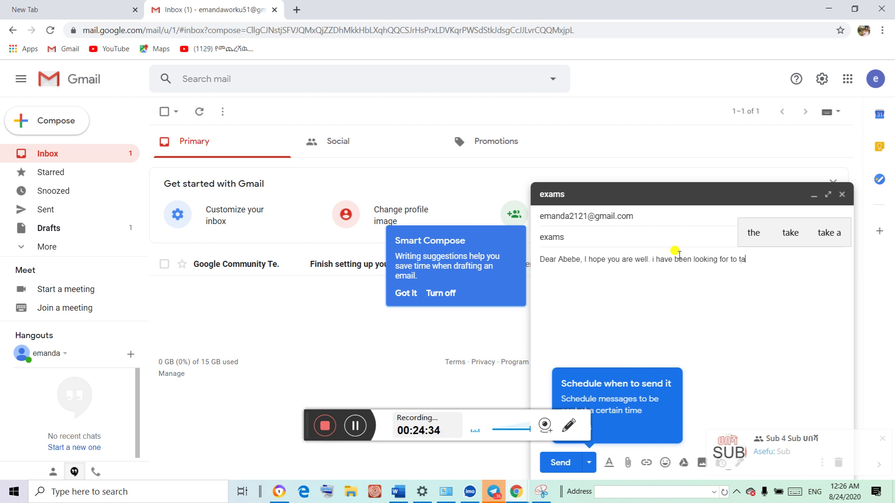
{"action": "type", "text": "ke my exam"}
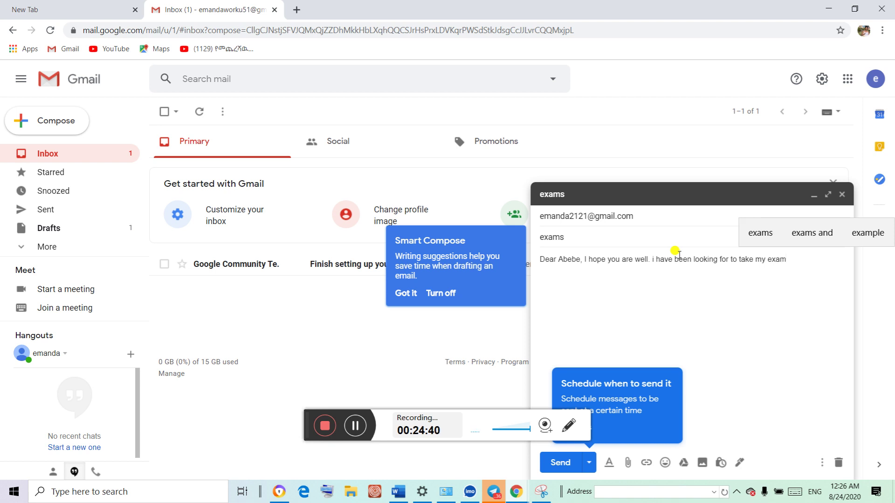
{"action": "type", "text": " next"}
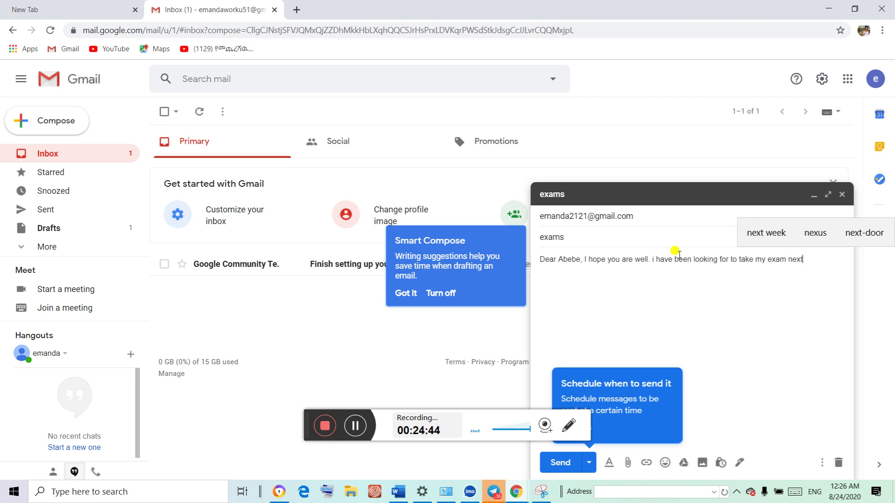
{"action": "type", "text": "weak"}
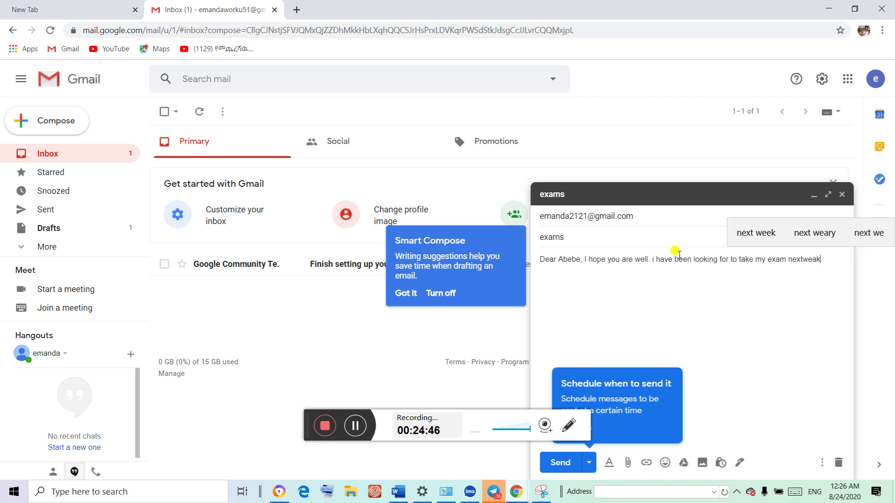
{"action": "left_click", "coordinate": [735, 234]}
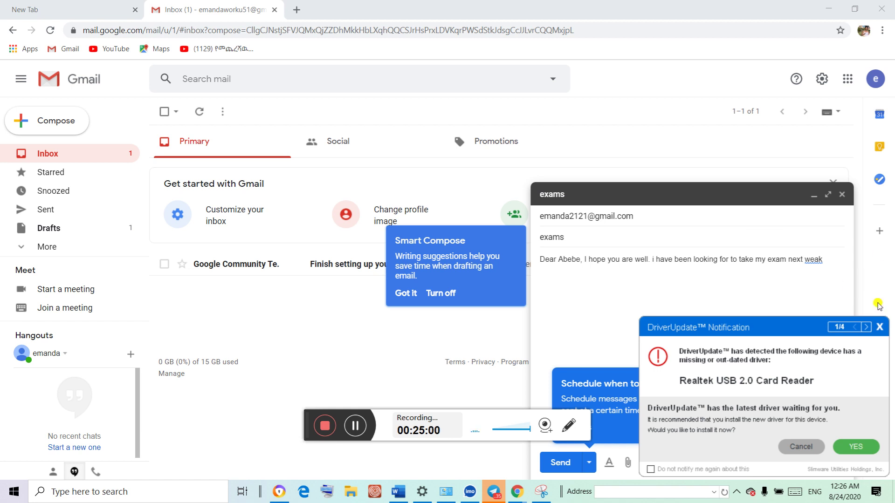
{"action": "left_click", "coordinate": [881, 327]}
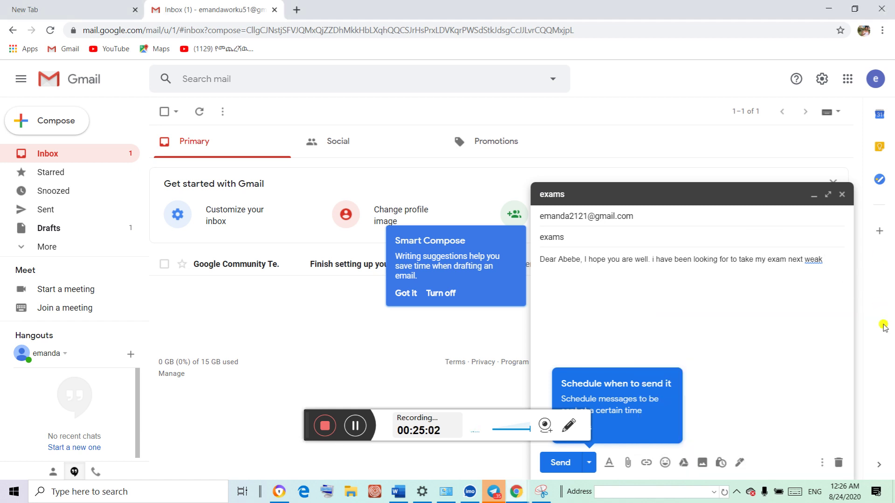
{"action": "left_click", "coordinate": [825, 259]}
Continue with 'if it is possible for you please let me know.', fixing 'meknow'
{"action": "type", "text": "if it is "}
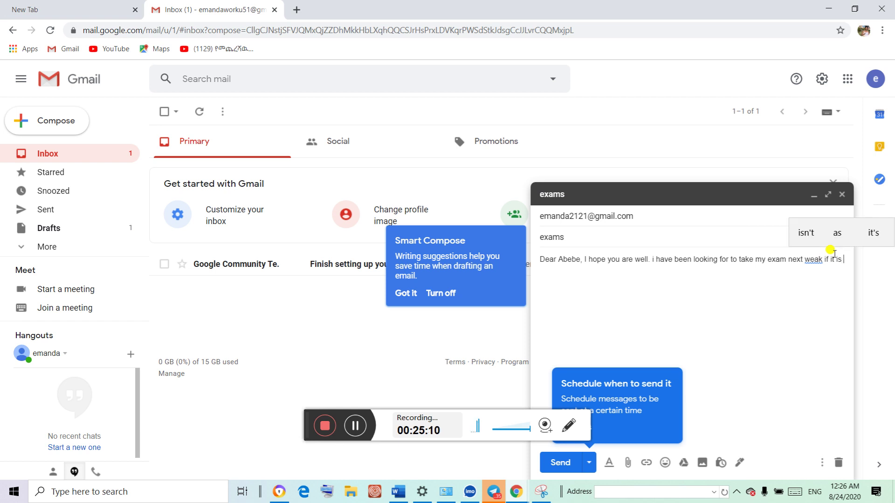
{"action": "type", "text": "po"}
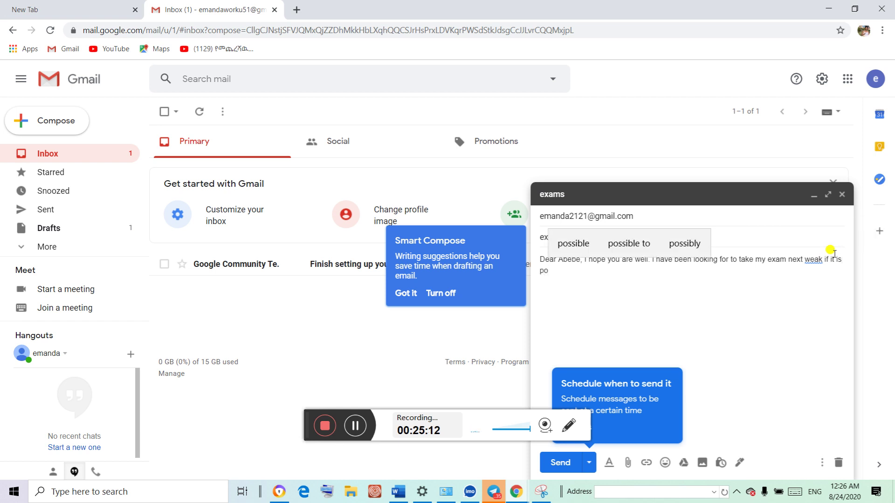
{"action": "left_click", "coordinate": [573, 241]}
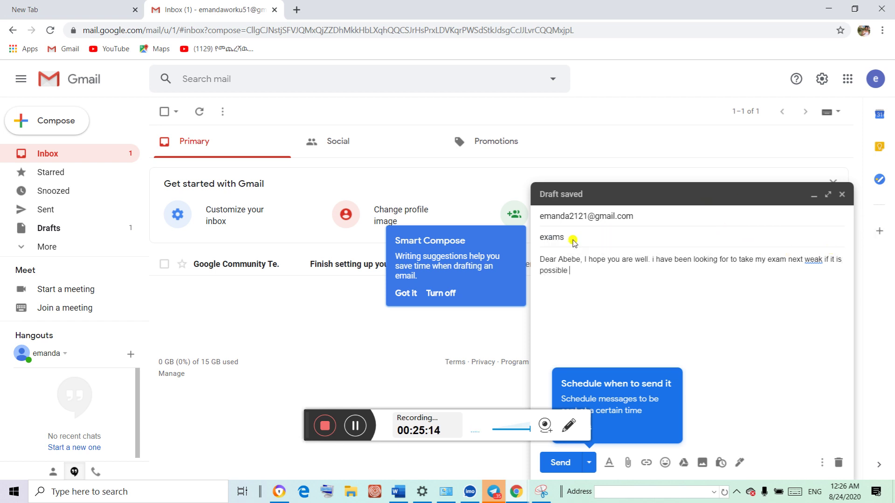
{"action": "type", "text": "for you plea"}
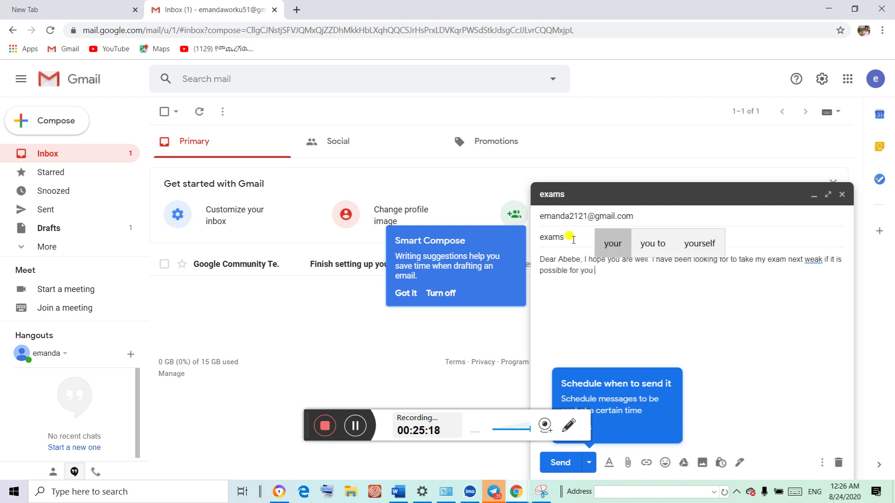
{"action": "type", "text": "se "}
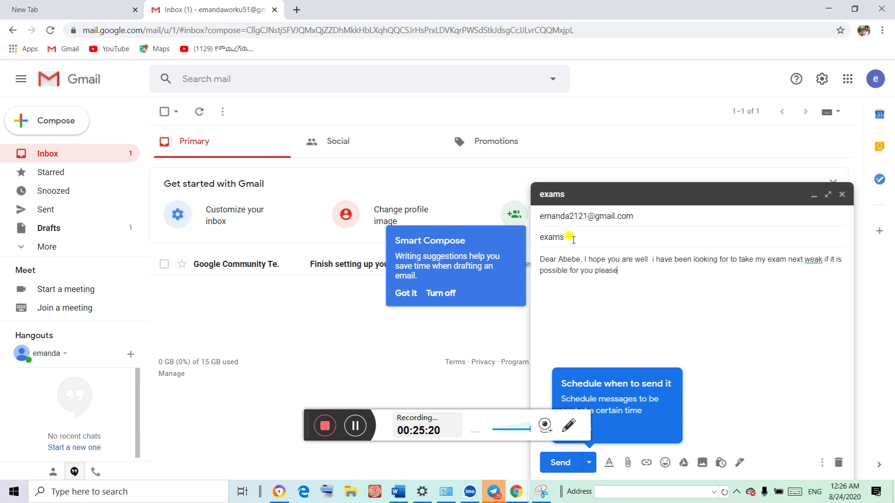
{"action": "type", "text": "let"}
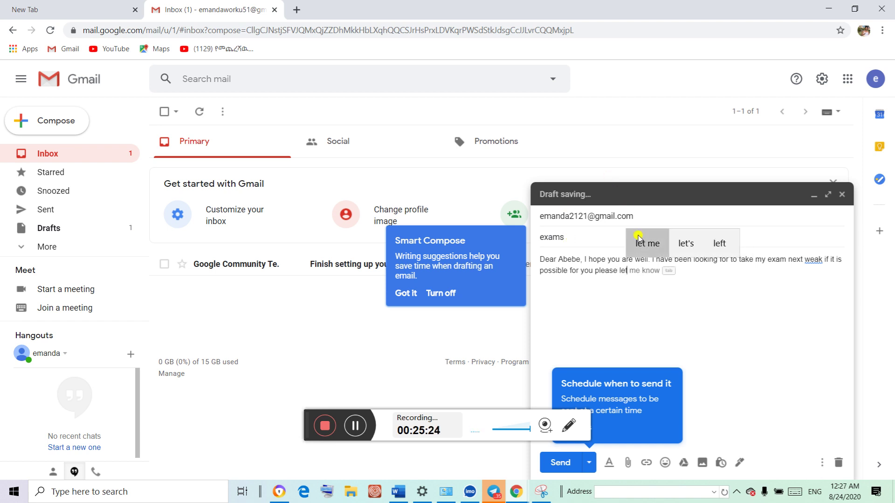
{"action": "left_click", "coordinate": [637, 241]}
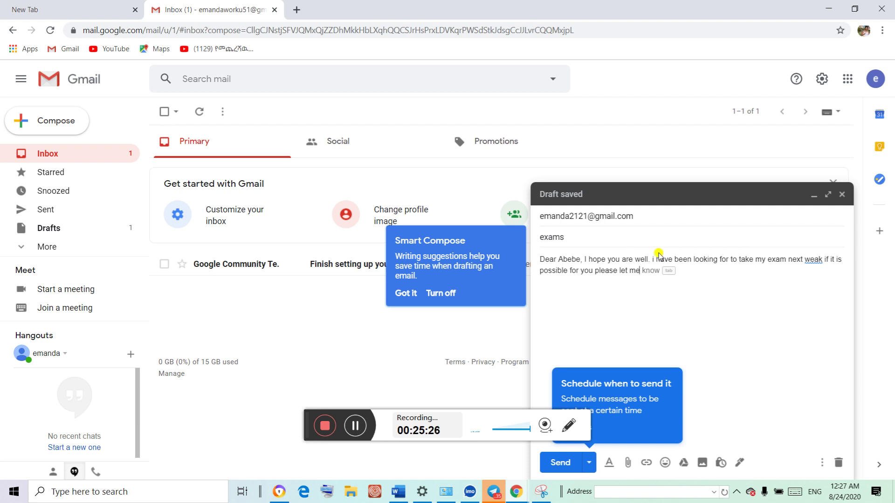
{"action": "type", "text": "know"}
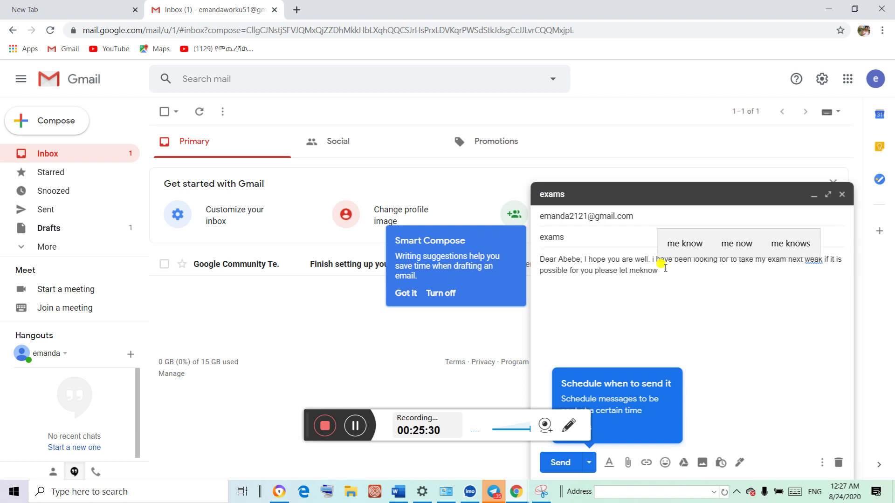
{"action": "type", "text": "."}
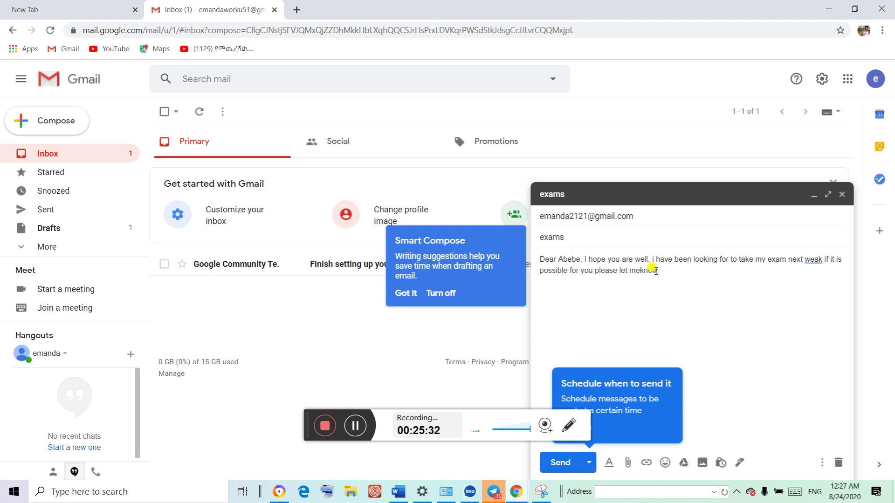
{"action": "left_click", "coordinate": [641, 270]}
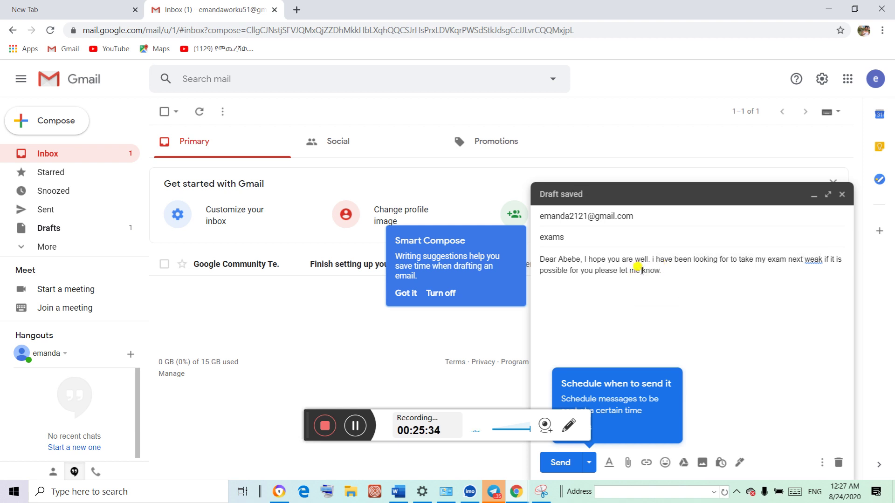
{"action": "left_click", "coordinate": [669, 264]}
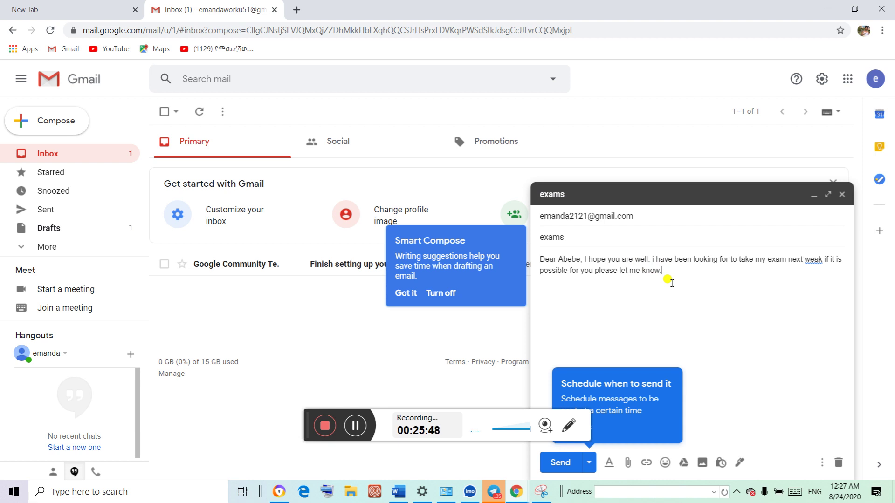
Change 'weak' to 'week' and add a comma after 'you'
{"action": "left_click", "coordinate": [814, 260]}
{"action": "left_click", "coordinate": [820, 279]}
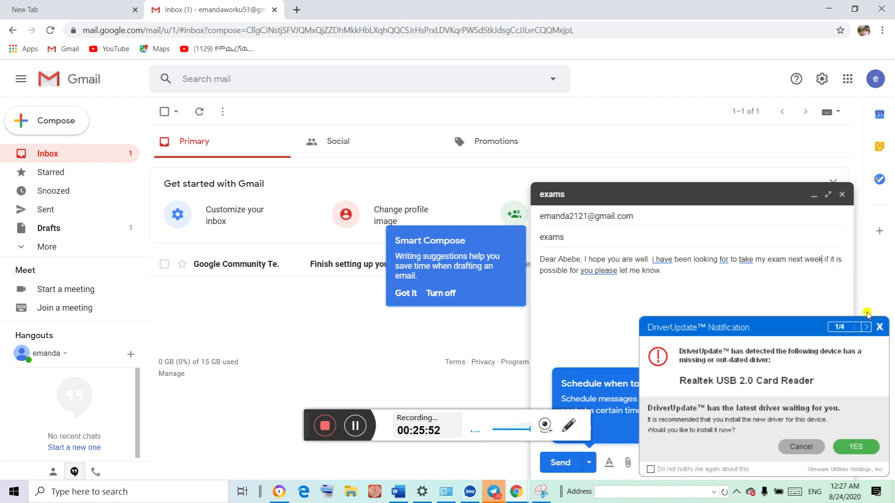
{"action": "left_click", "coordinate": [880, 327]}
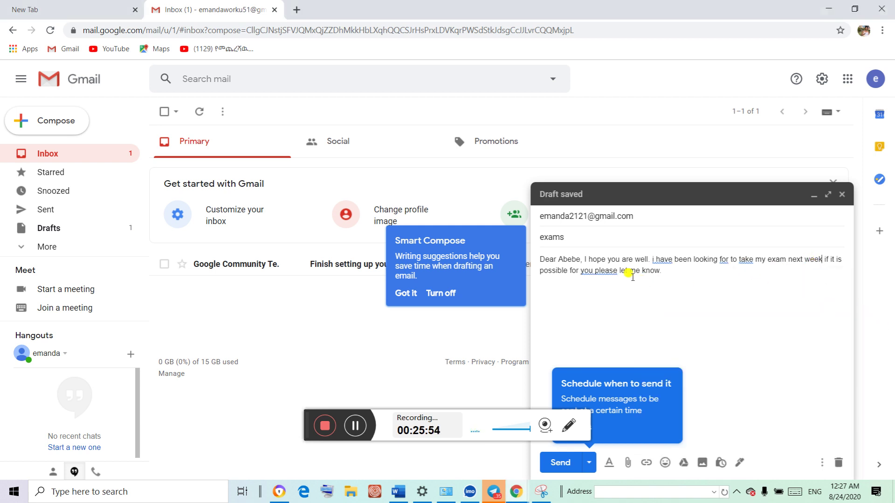
{"action": "left_click", "coordinate": [595, 268]}
{"action": "left_click", "coordinate": [610, 286]}
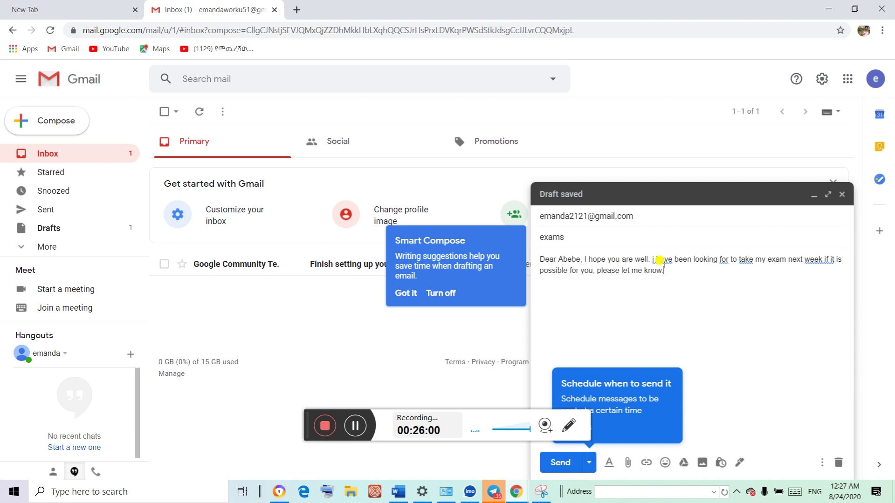
Capitalise 'I have', change 'for' to 'forward' and 'take' to 'taking'
{"action": "left_click", "coordinate": [661, 259]}
{"action": "left_click", "coordinate": [666, 279]}
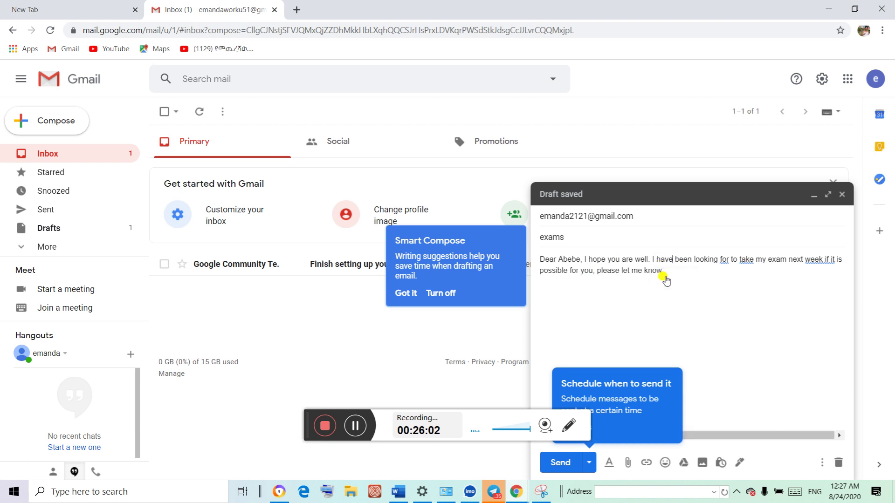
{"action": "left_click", "coordinate": [722, 260]}
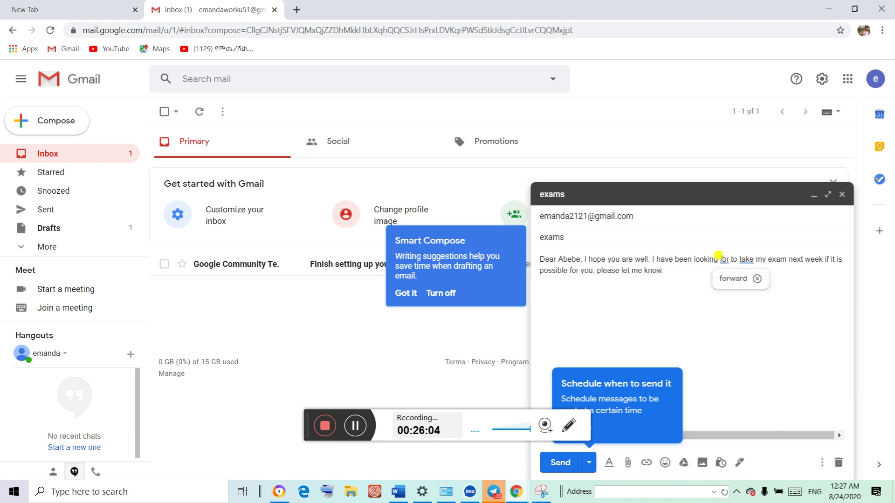
{"action": "left_click", "coordinate": [736, 279]}
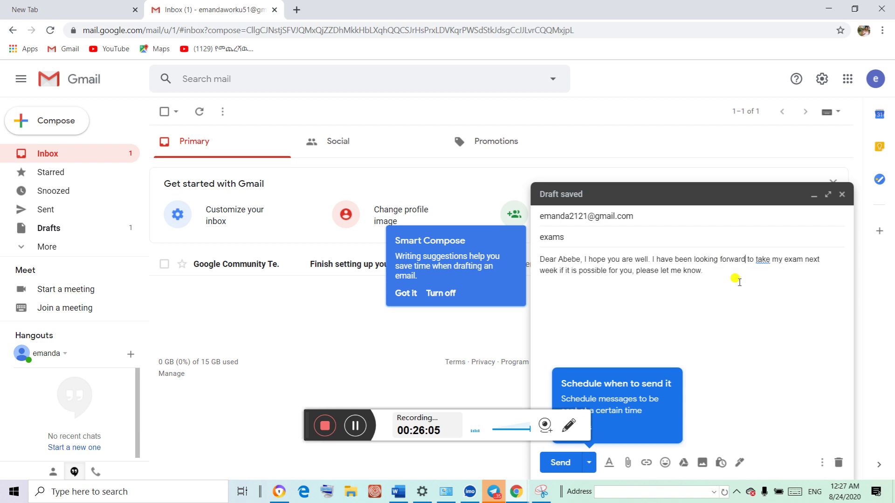
{"action": "left_click", "coordinate": [762, 260]}
{"action": "left_click", "coordinate": [769, 279]}
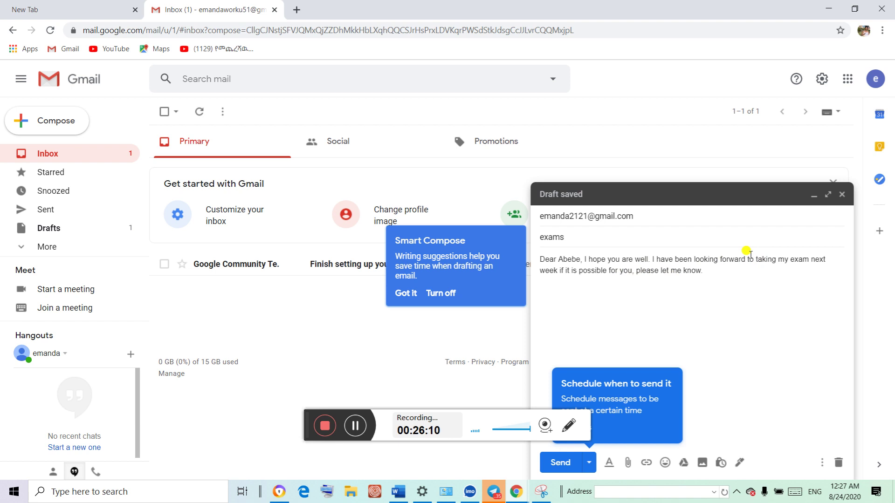
{"action": "left_click", "coordinate": [713, 271]}
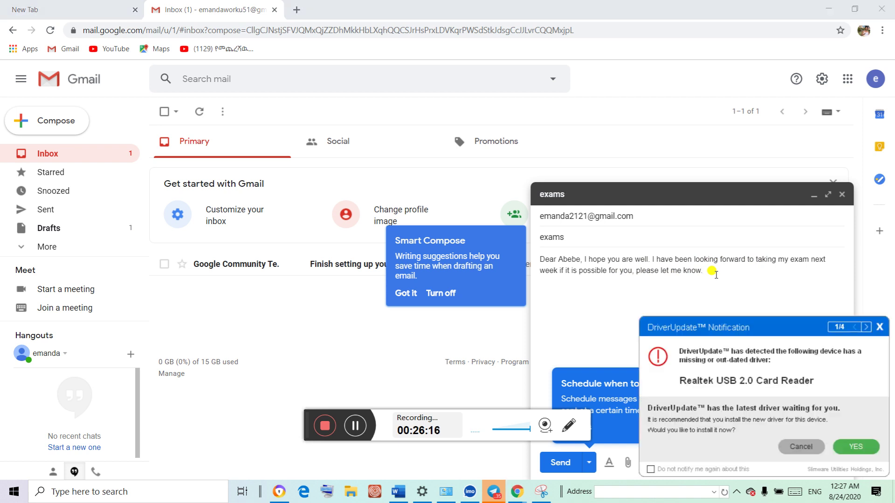
{"action": "left_click", "coordinate": [879, 328]}
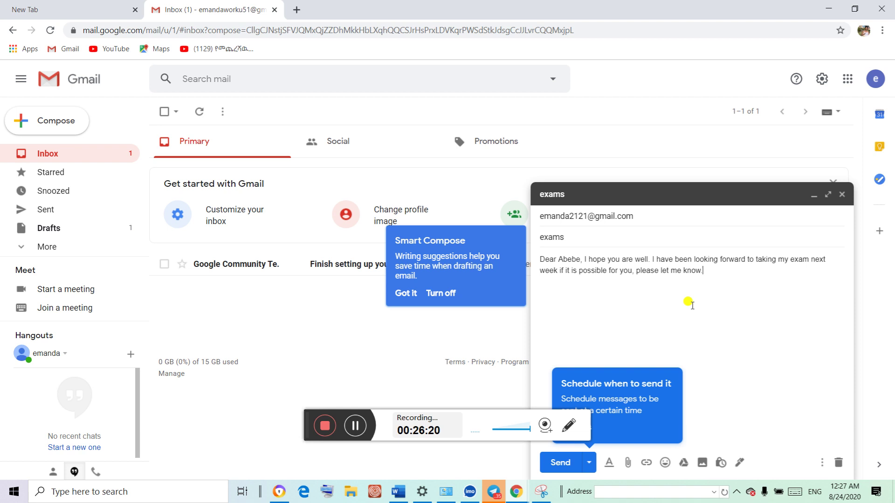
{"action": "left_click", "coordinate": [708, 279]}
Type a 'warm regards,' sign-off with the sender's name, correcting 'regars' to 'regards'
{"action": "type", "text": "warm"}
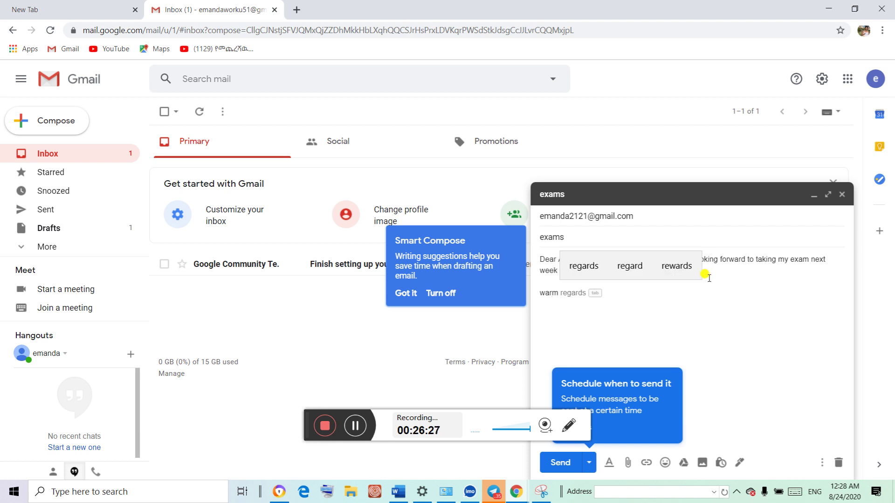
{"action": "type", "text": " regars"}
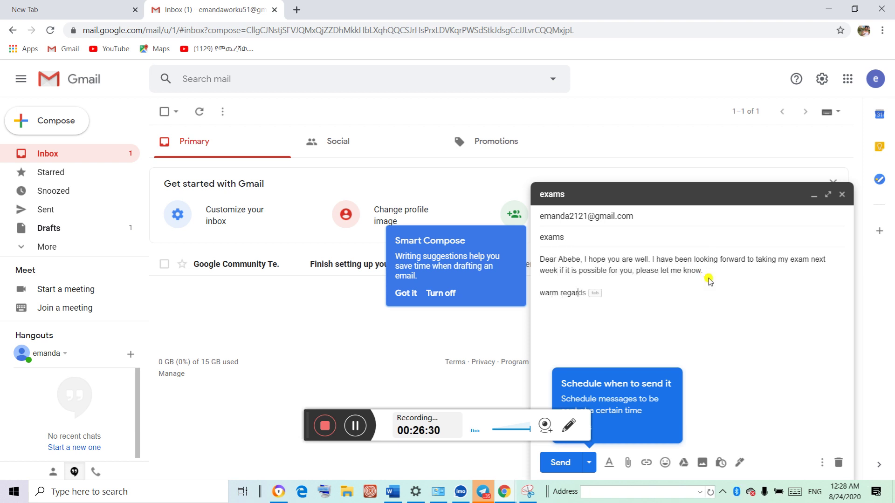
{"action": "type", "text": ", "}
{"action": "type", "text": "e"}
{"action": "left_click", "coordinate": [709, 279]}
{"action": "type", "text": "mand"}
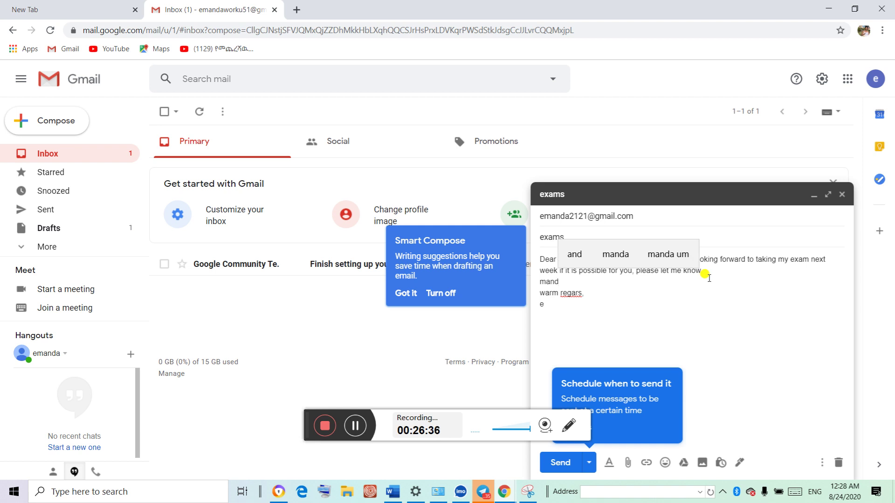
{"action": "type", "text": "."}
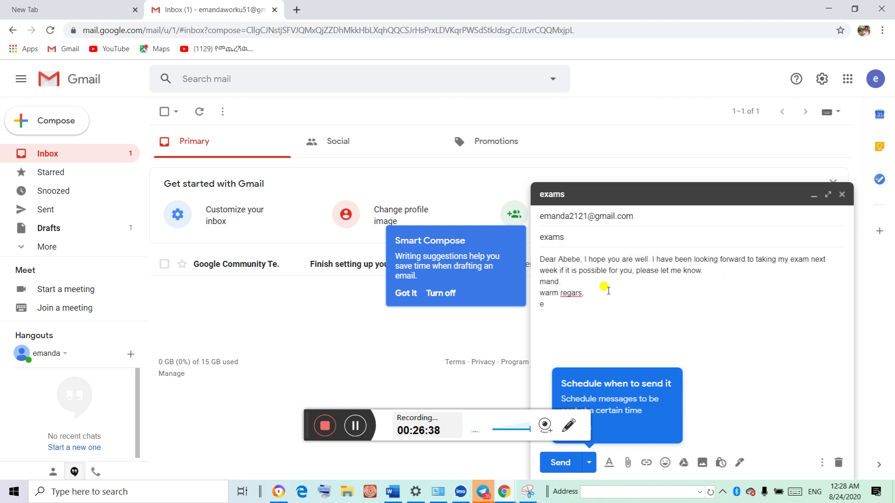
{"action": "left_click", "coordinate": [541, 304]}
{"action": "key", "text": "BackSpace"}
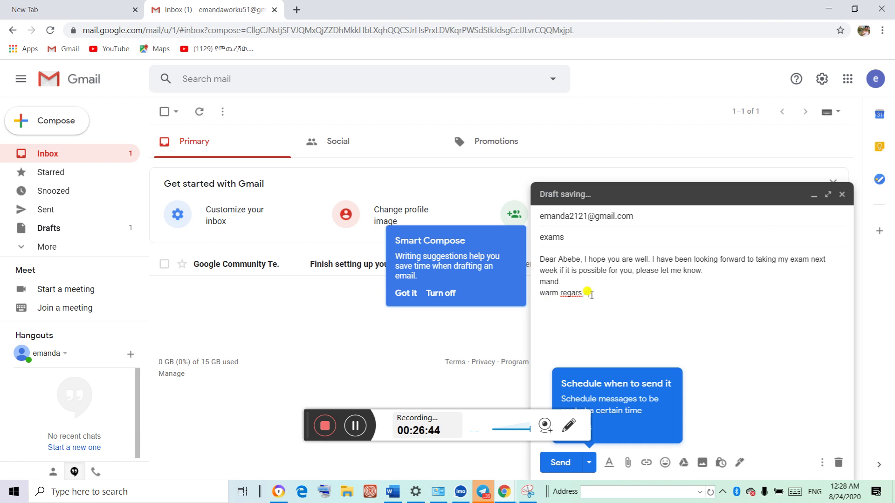
{"action": "key", "text": "BackSpace"}
{"action": "key", "text": "BackSpace"}
{"action": "key", "text": "BackSpace"}
{"action": "key", "text": "BackSpace"}
{"action": "type", "text": "a"}
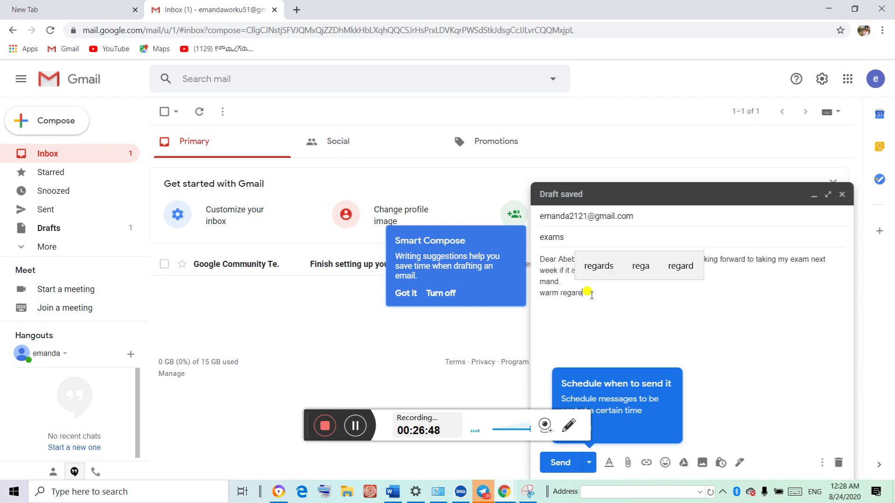
{"action": "left_click", "coordinate": [649, 265]}
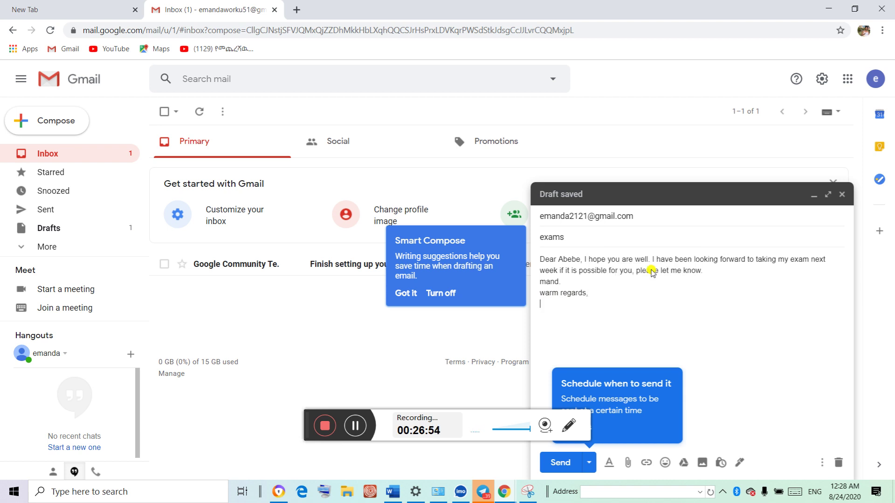
{"action": "type", "text": "emand"}
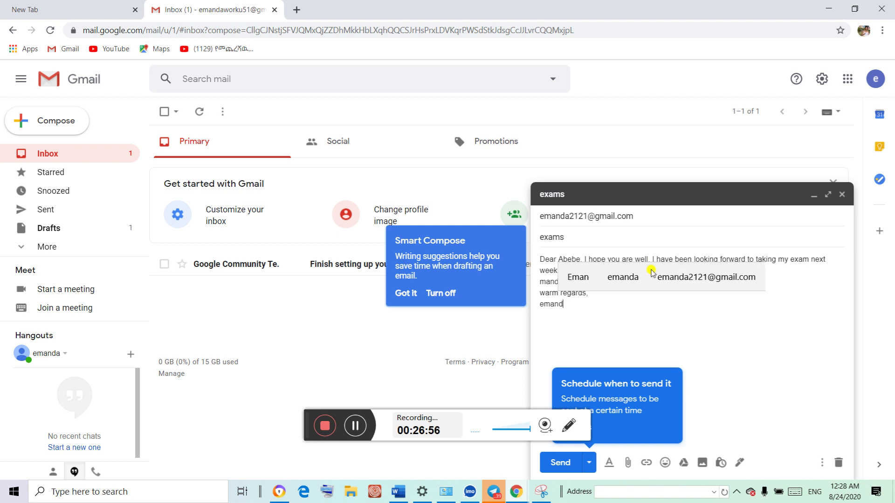
{"action": "type", "text": "a."}
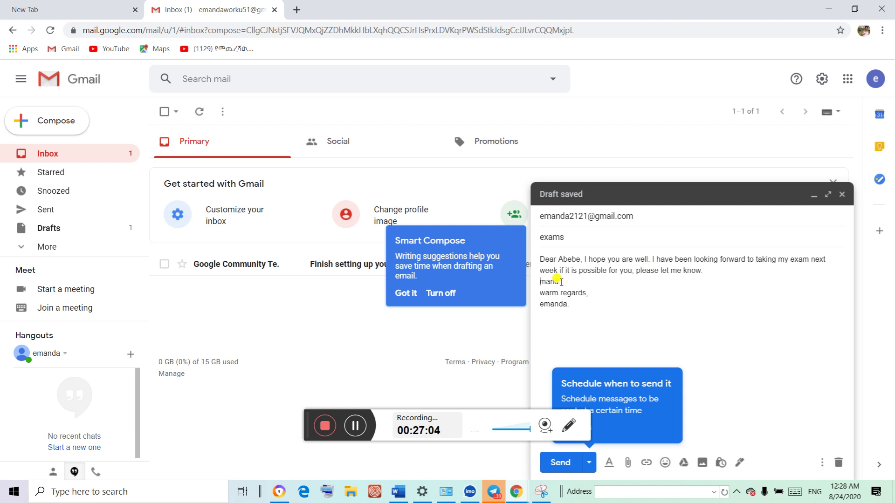
Delete the stray 'mand.' text and add blank lines above the sign-off
{"action": "left_click_drag", "start_coordinate": [562, 281], "coordinate": [523, 283]}
{"action": "key", "text": "BackSpace"}
{"action": "left_click", "coordinate": [720, 273]}
{"action": "key", "text": "Return"}
{"action": "key", "text": "Return"}
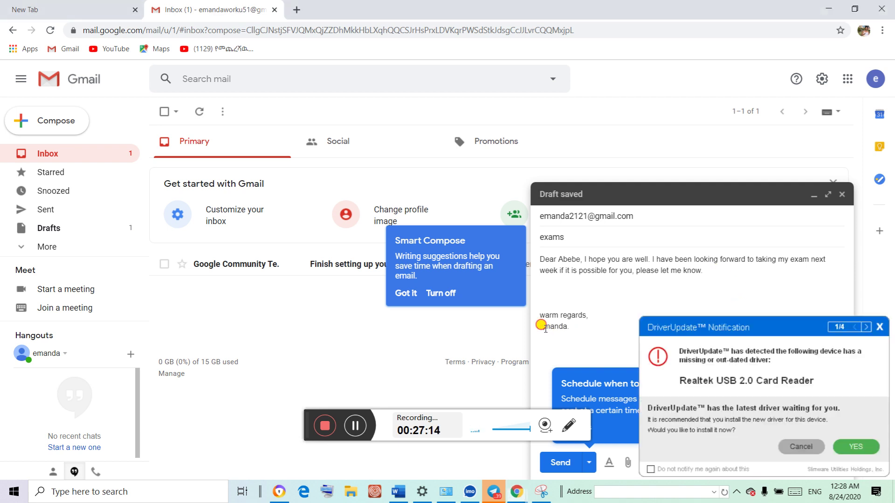
{"action": "key", "text": "BackSpace"}
Capitalise the sender's name and close the driver update notification
{"action": "type", "text": "E"}
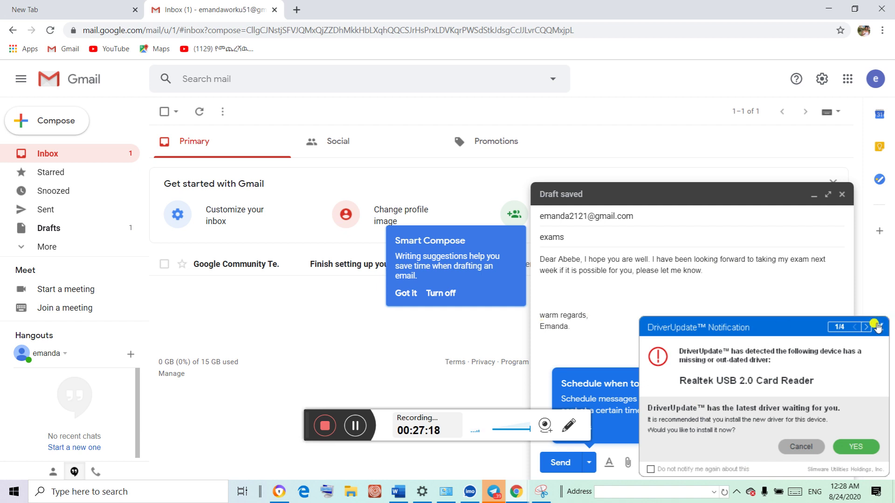
{"action": "left_click", "coordinate": [878, 326]}
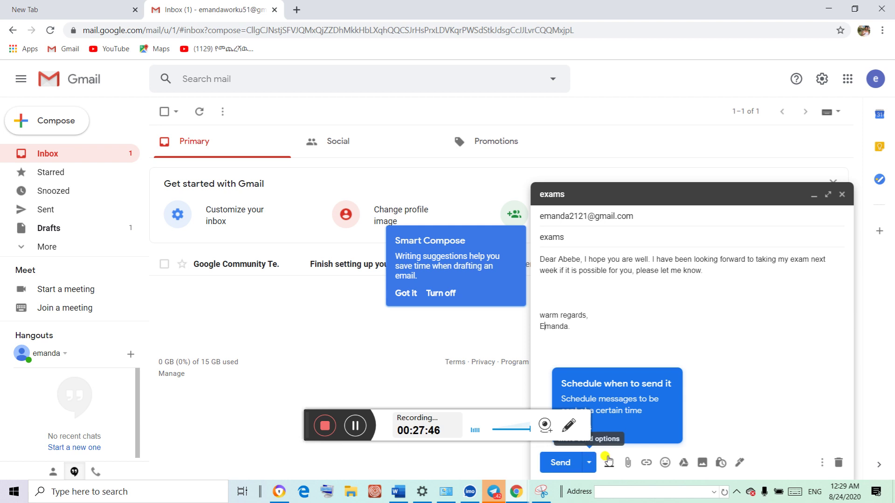
Open the attach-file dialog and browse folders on the DATA (D:) drive
{"action": "left_click", "coordinate": [627, 463]}
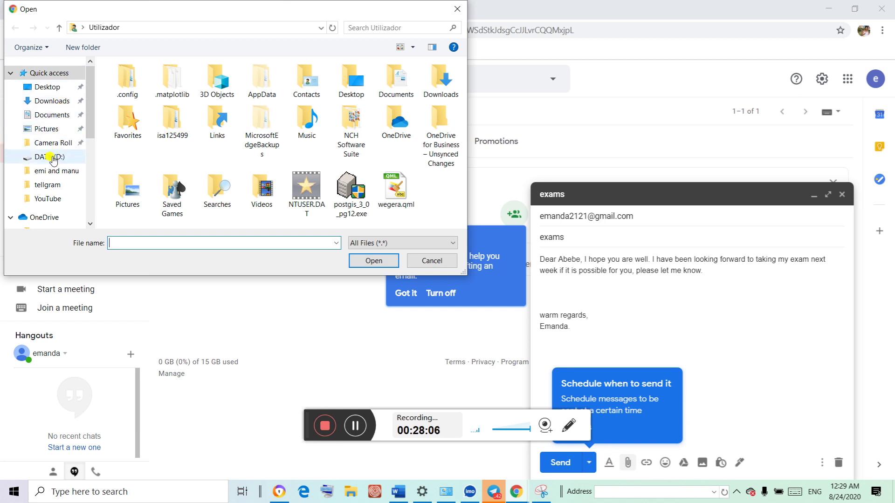
{"action": "left_click", "coordinate": [52, 160]}
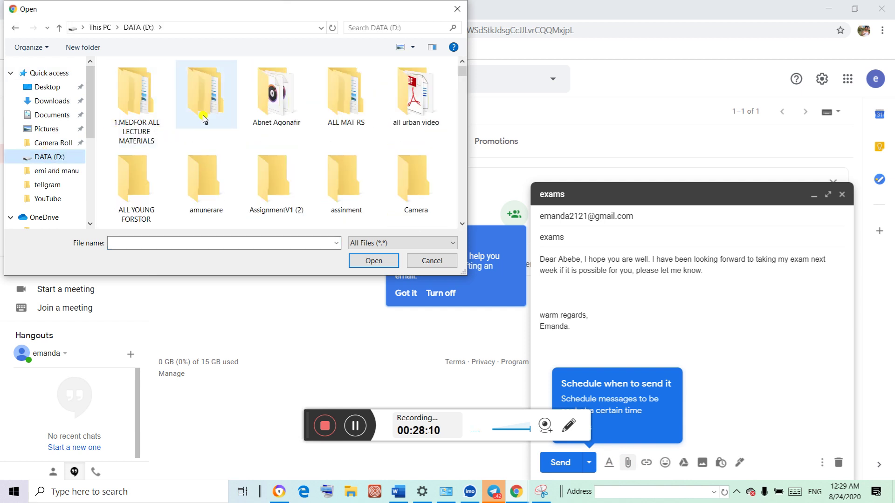
{"action": "left_click", "coordinate": [204, 118]}
{"action": "double_click", "coordinate": [203, 118]}
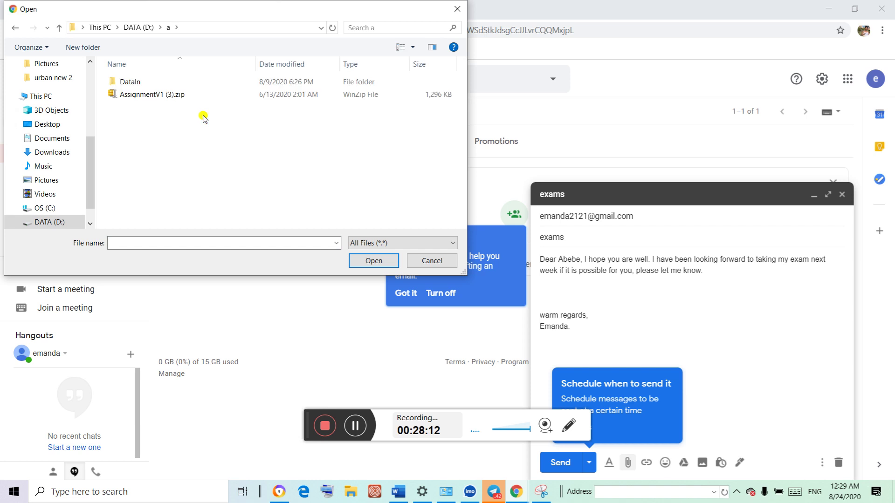
{"action": "left_click", "coordinate": [15, 28]}
{"action": "left_click", "coordinate": [146, 95]}
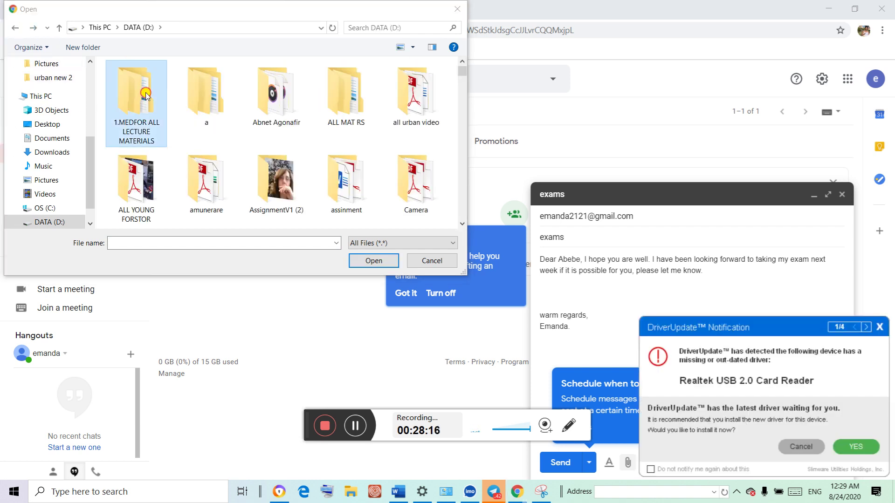
{"action": "double_click", "coordinate": [146, 95]}
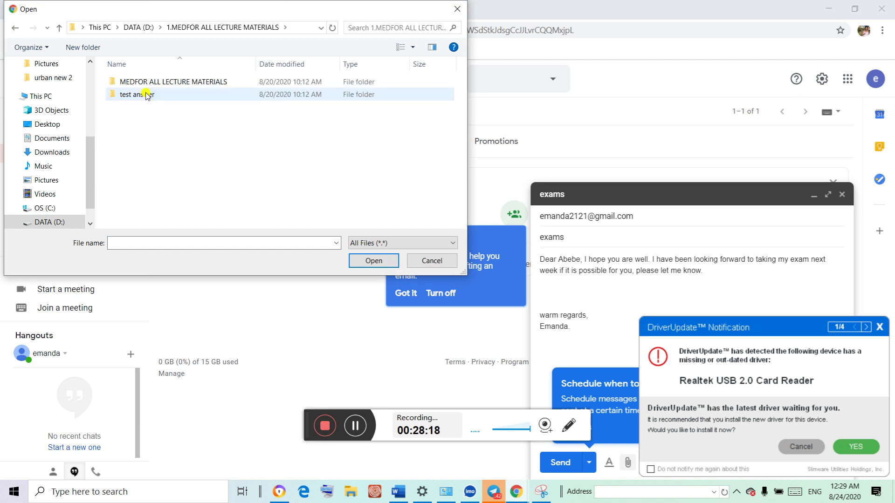
{"action": "double_click", "coordinate": [146, 95]}
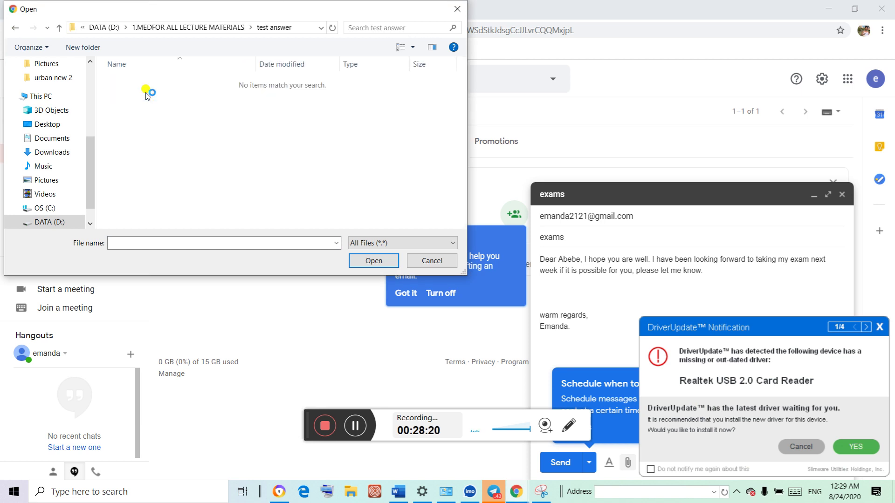
{"action": "left_click", "coordinate": [16, 33]}
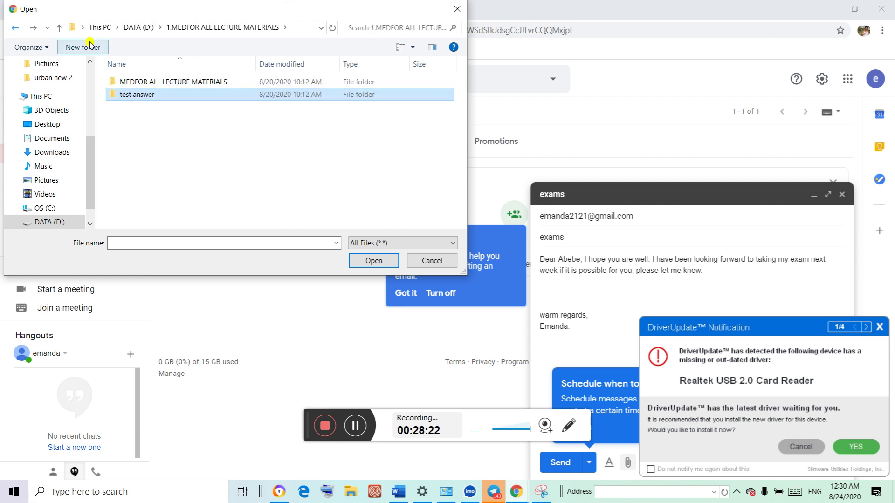
{"action": "double_click", "coordinate": [169, 81]}
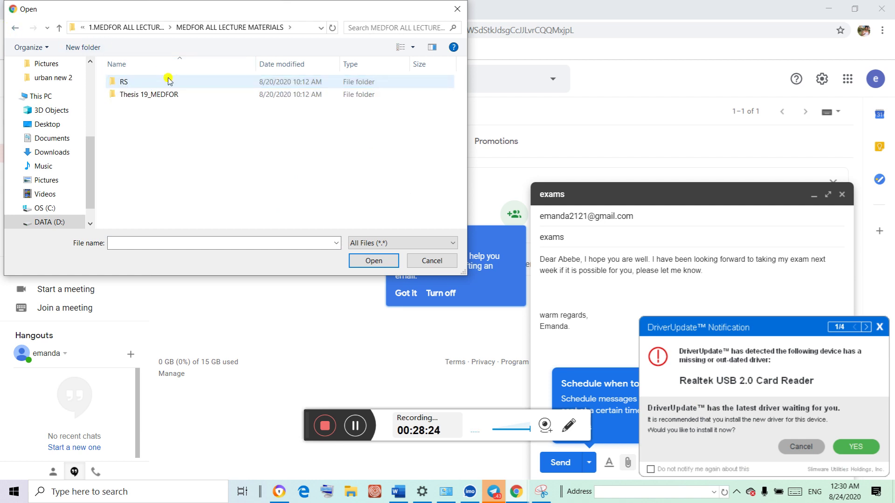
{"action": "double_click", "coordinate": [168, 81]}
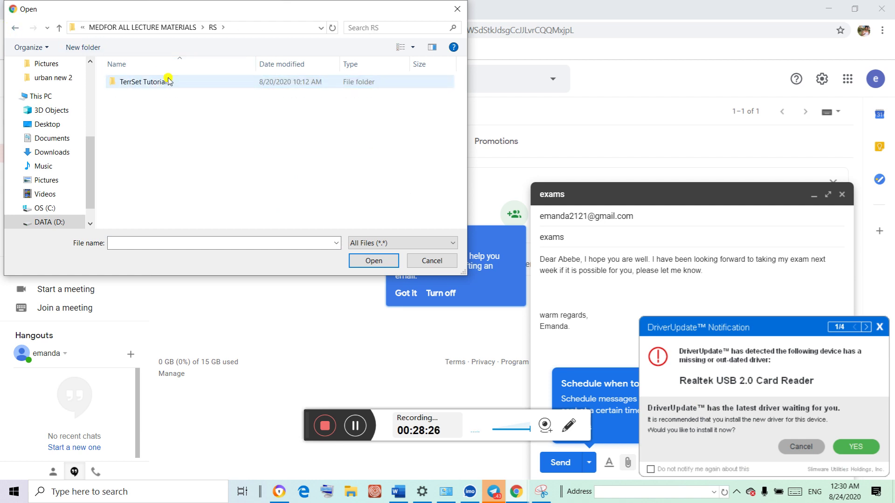
{"action": "left_click", "coordinate": [11, 31]}
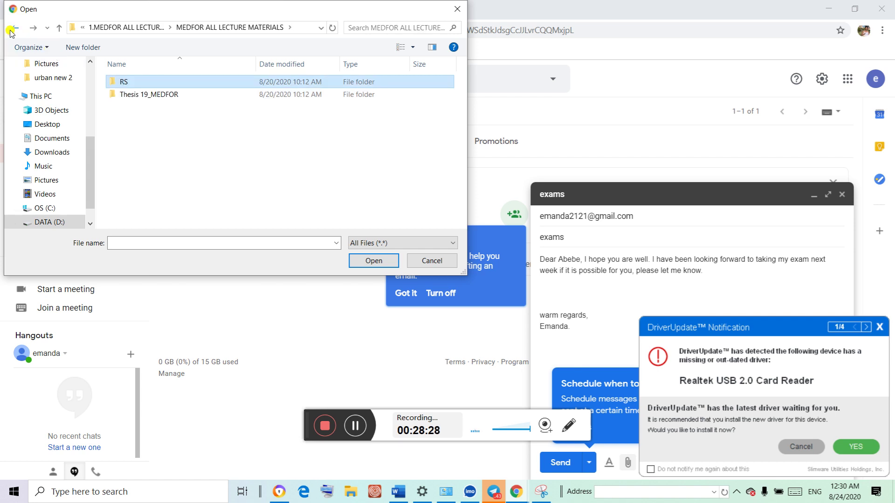
{"action": "left_click", "coordinate": [11, 31]}
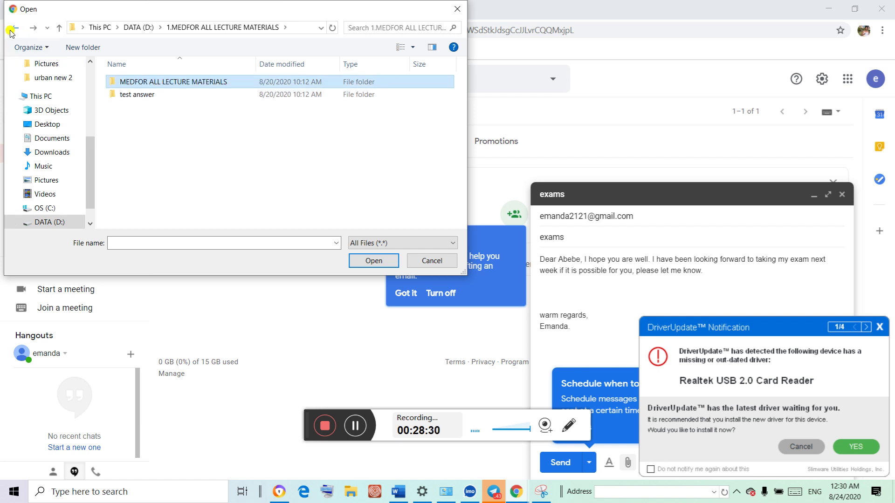
{"action": "left_click", "coordinate": [11, 31]}
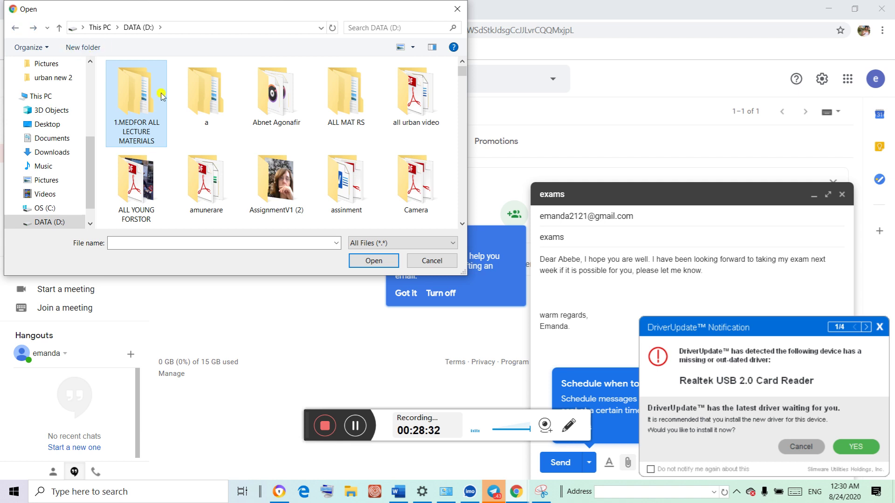
Attach IEAU_2020_Aula_25_VTA_3 (2) (1).pdf from the all urban video folder
{"action": "double_click", "coordinate": [421, 92]}
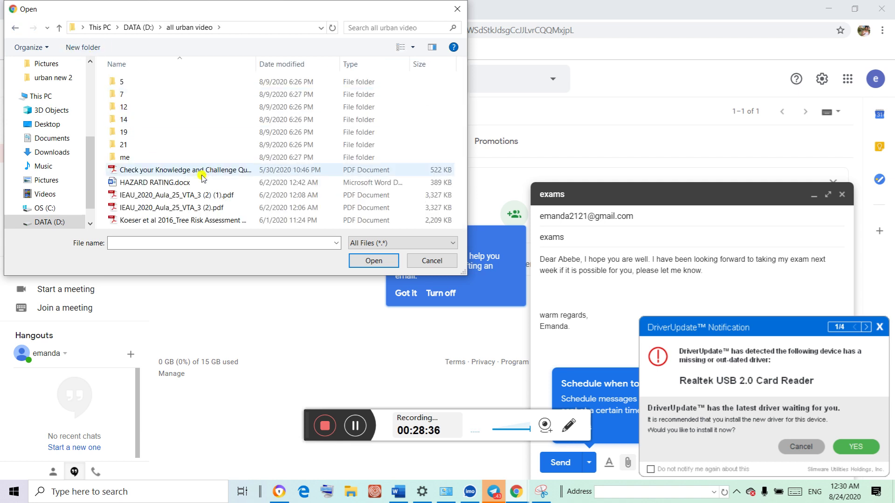
{"action": "left_click", "coordinate": [182, 195]}
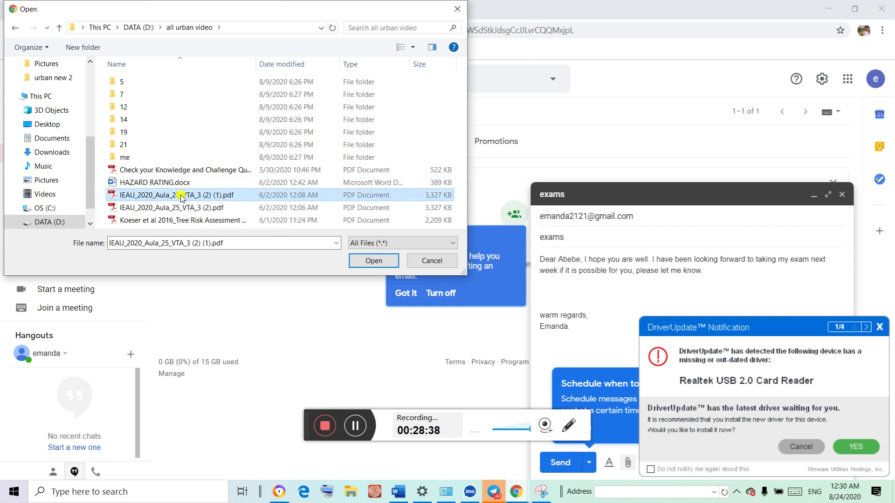
{"action": "left_click", "coordinate": [373, 260]}
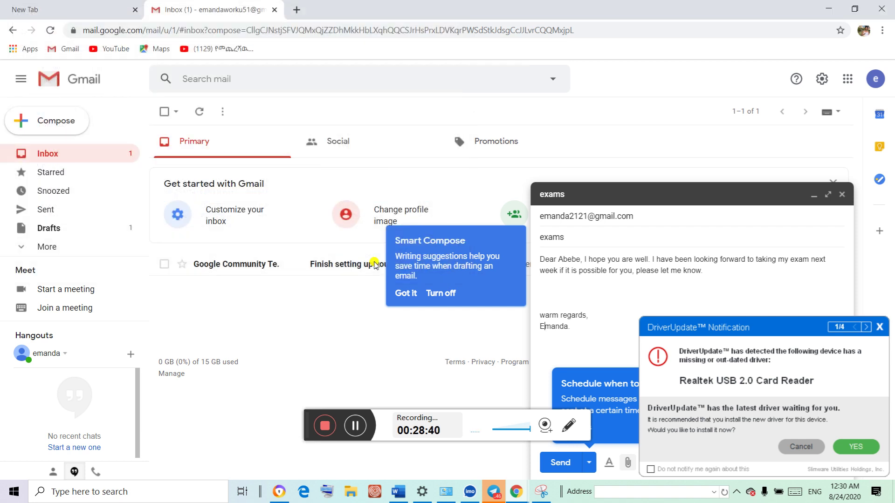
{"action": "left_click", "coordinate": [880, 328]}
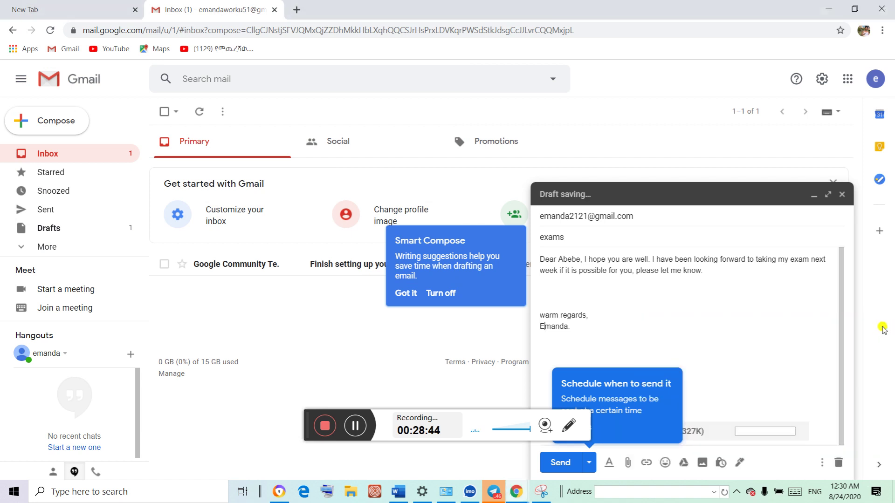
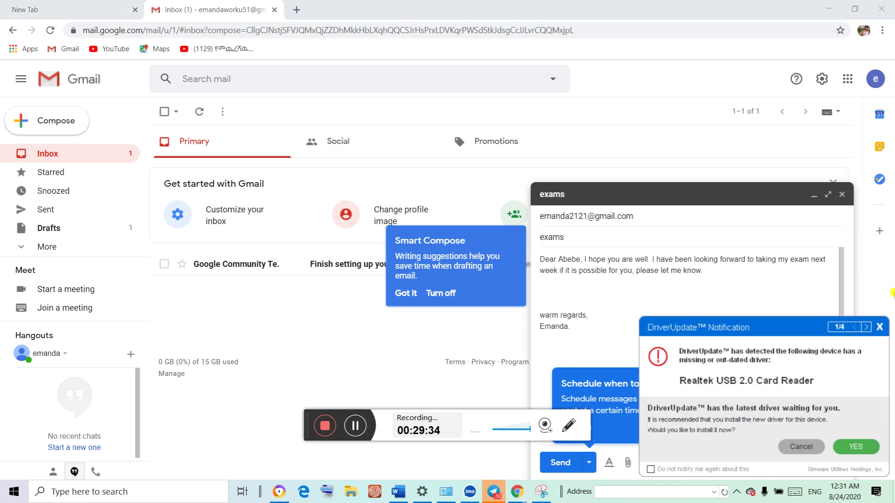
Close the DriverUpdate notification that covers the exams draft
{"action": "left_click", "coordinate": [879, 326]}
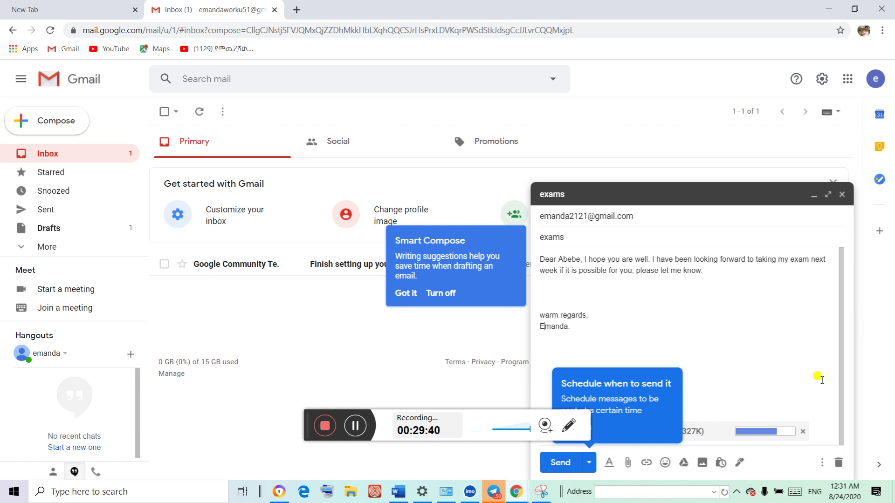
Move the exam request onto its own paragraph after 'well.' and remove a blank line above 'warm regards,'
{"action": "left_click", "coordinate": [651, 259]}
{"action": "key", "text": "Return"}
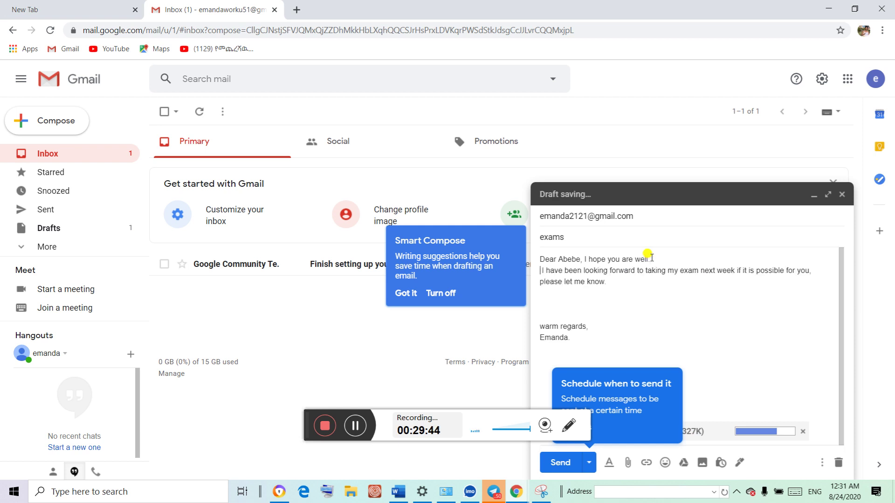
{"action": "key", "text": "Return"}
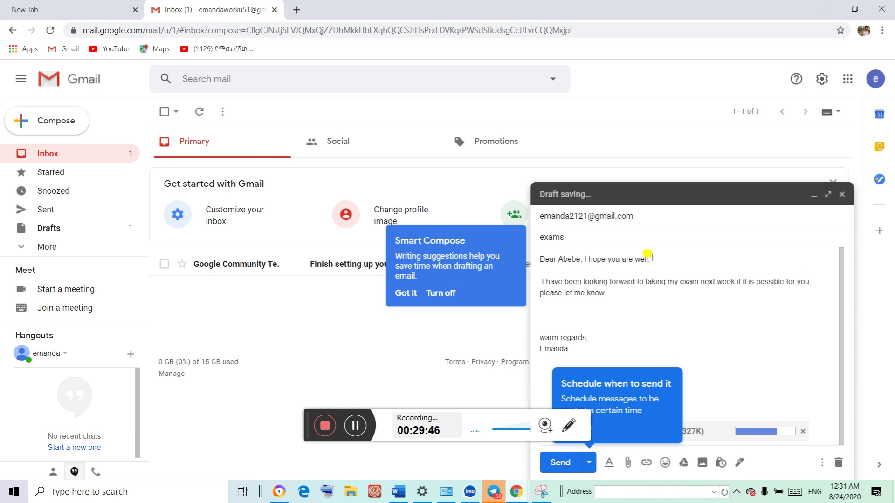
{"action": "key", "text": "BackSpace"}
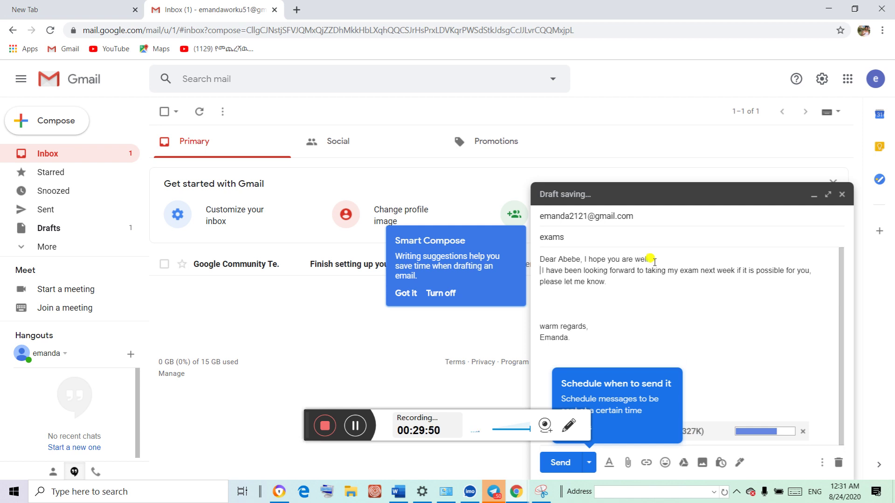
{"action": "key", "text": "Return"}
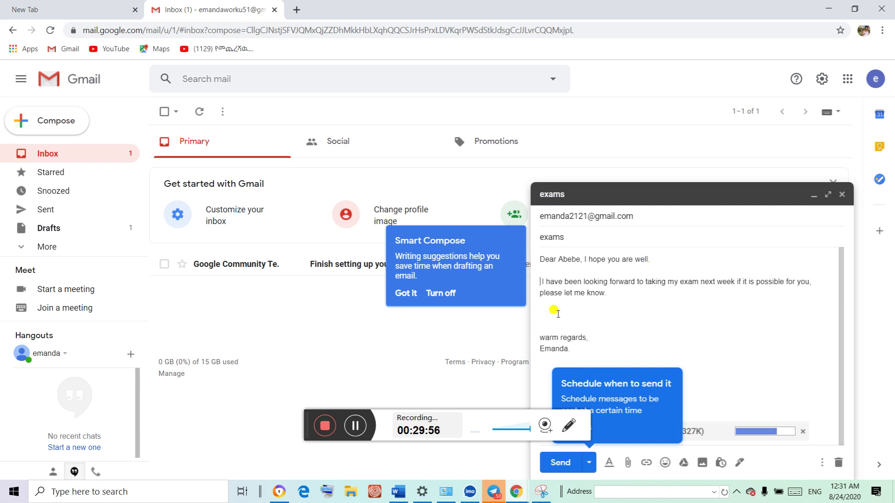
{"action": "key", "text": "BackSpace"}
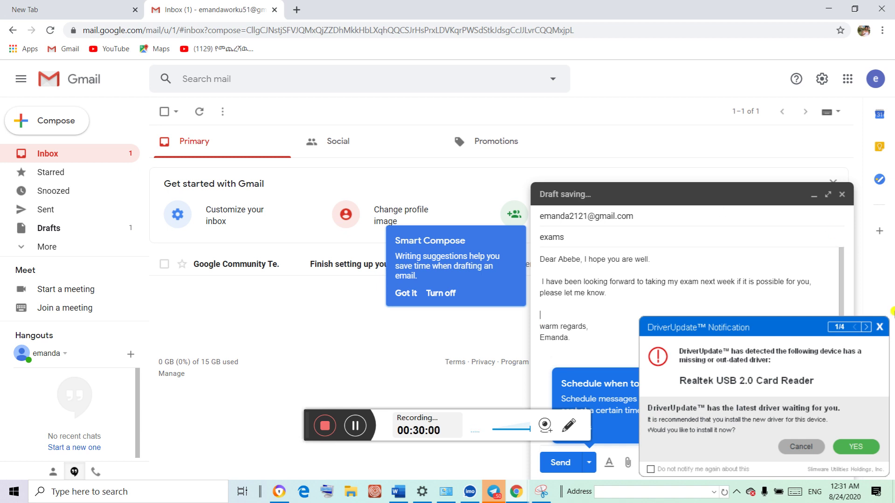
{"action": "left_click", "coordinate": [880, 326]}
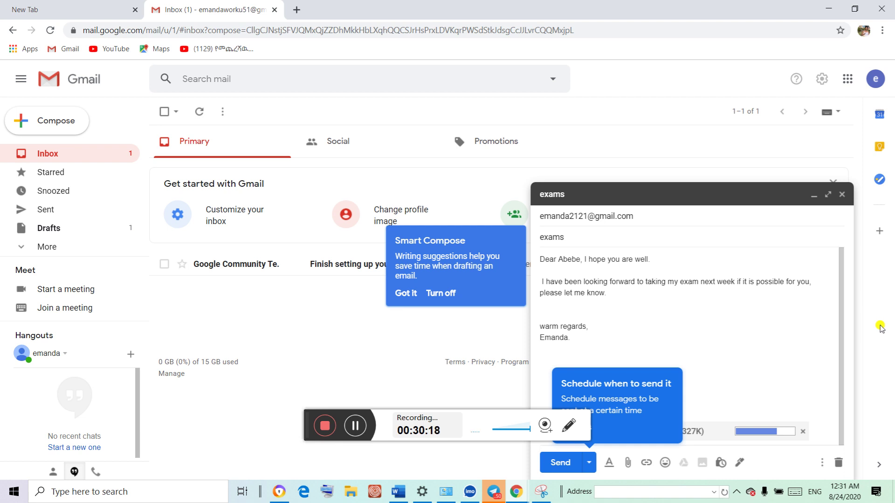
Remove the stuck uploading attachment and try inserting a file from Google Drive
{"action": "left_click", "coordinate": [804, 432]}
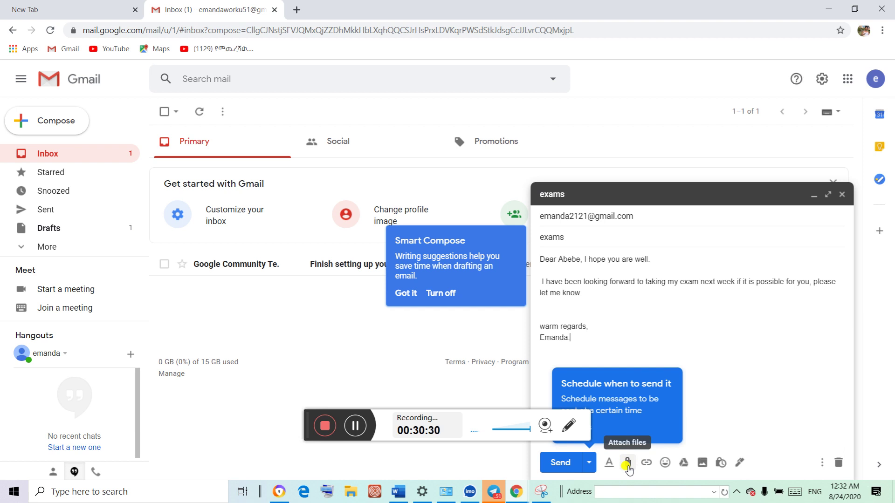
{"action": "left_click", "coordinate": [626, 463]}
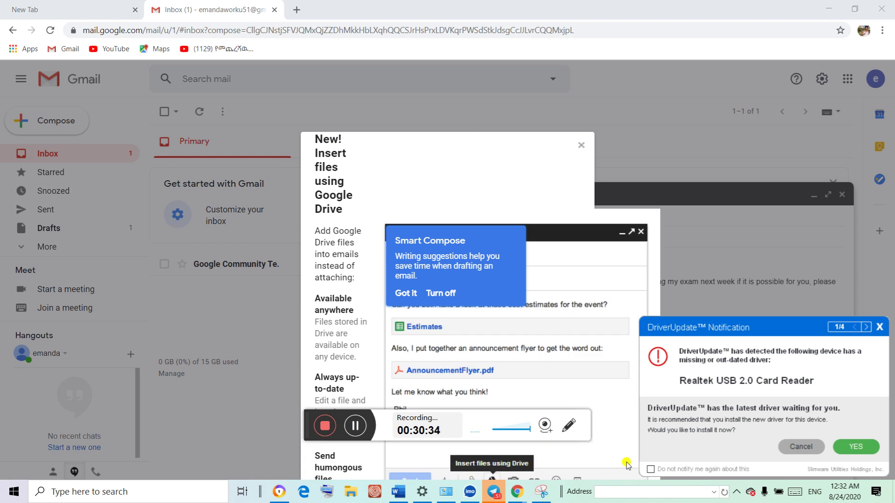
{"action": "left_click", "coordinate": [877, 327]}
Dismiss the Smart Compose tip, the driver-update popup and the Google Drive introduction
{"action": "left_click", "coordinate": [410, 293]}
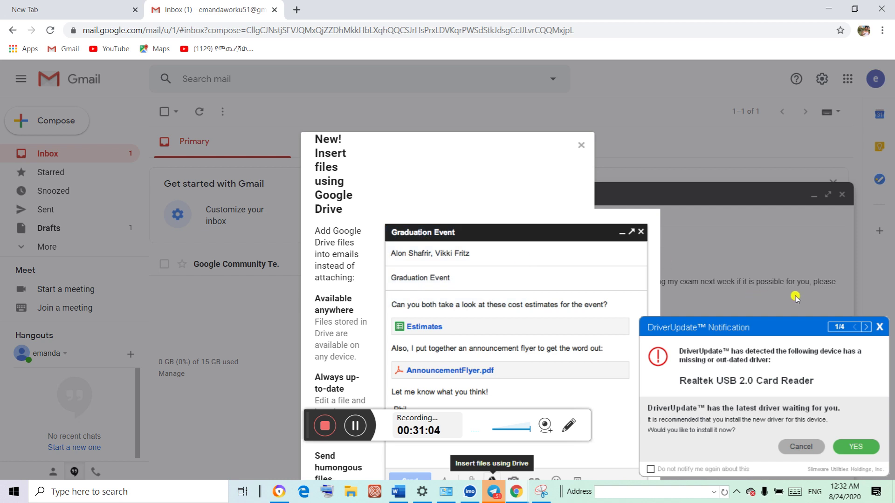
{"action": "left_click", "coordinate": [879, 327]}
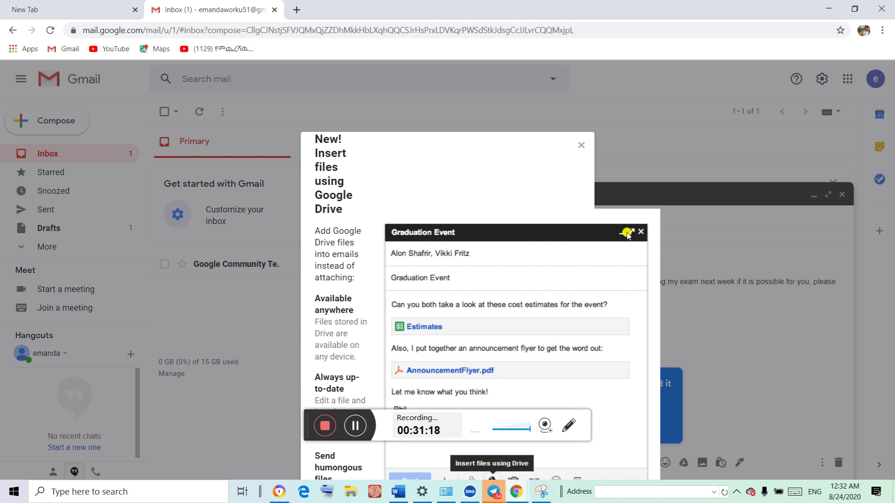
{"action": "left_click", "coordinate": [580, 146]}
Attach HAZARD RATING.docx from the all urban video folder to the exams draft
{"action": "left_click", "coordinate": [628, 463]}
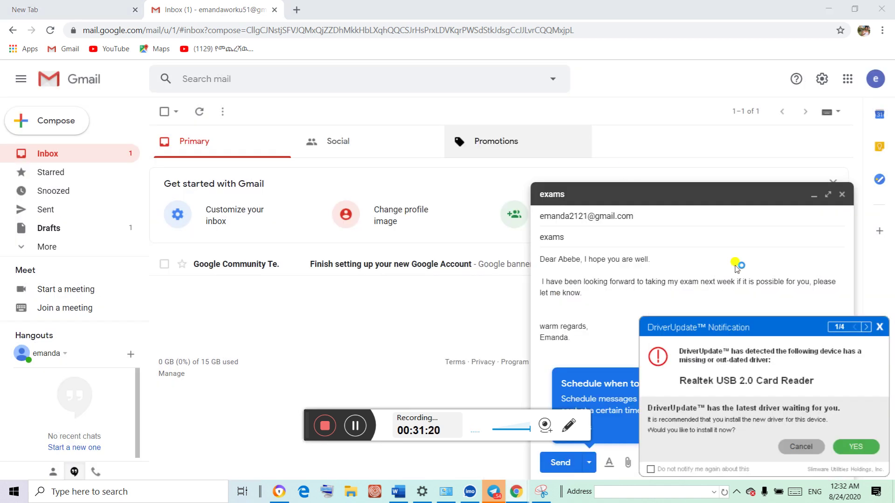
{"action": "left_click", "coordinate": [879, 328]}
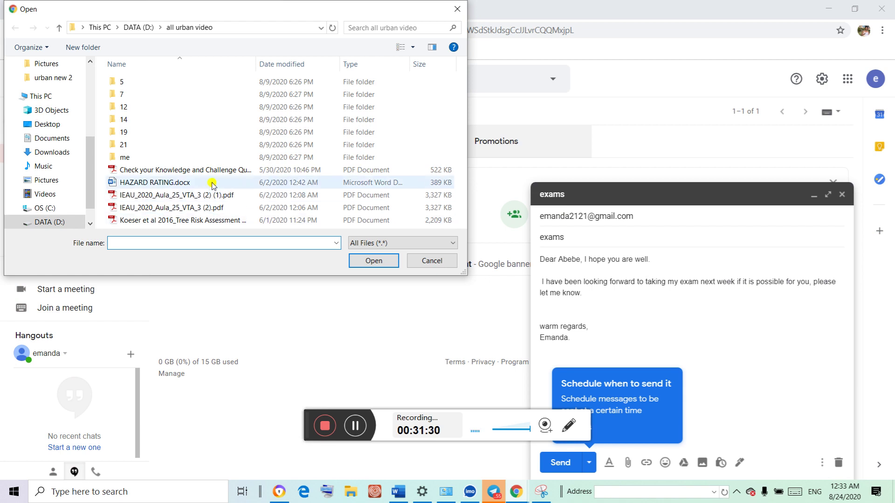
{"action": "left_click", "coordinate": [189, 183]}
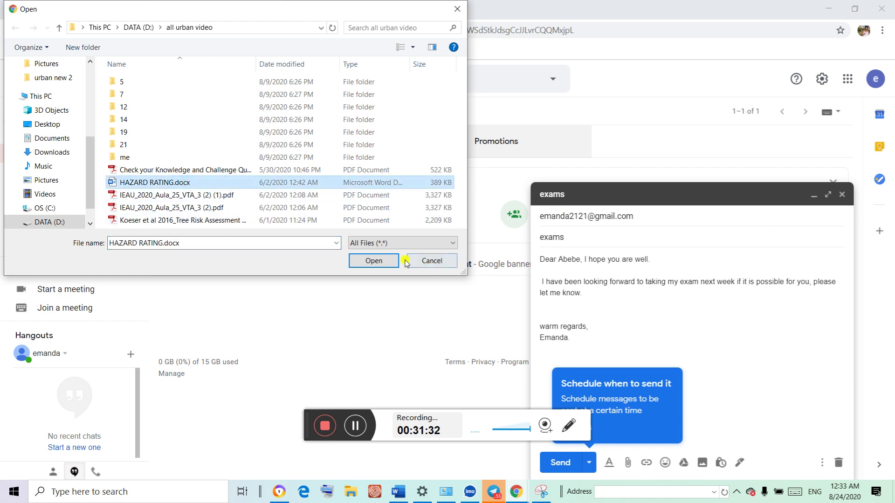
{"action": "left_click", "coordinate": [378, 260]}
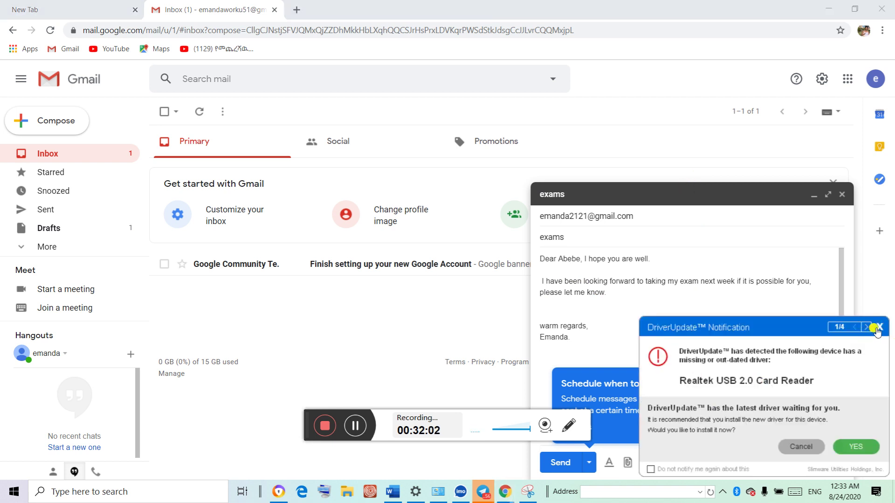
Close the driver-update popup and expand the recipient line to show the full To field
{"action": "left_click", "coordinate": [878, 327]}
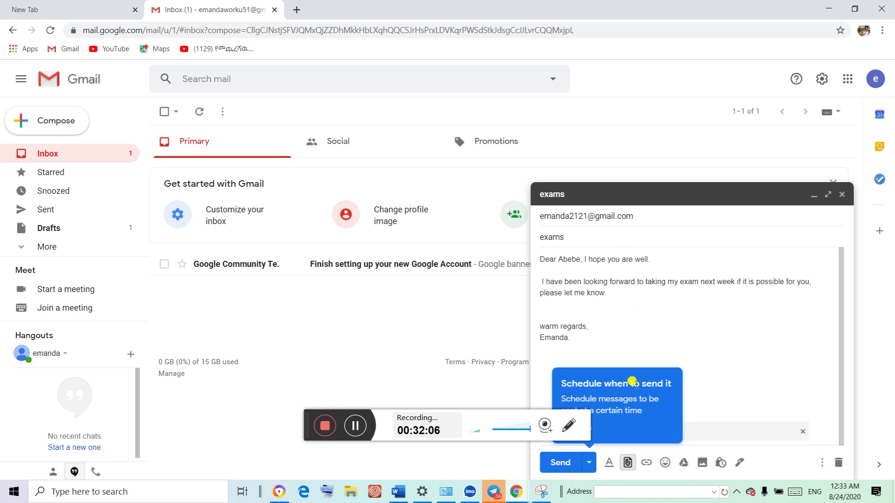
{"action": "left_click", "coordinate": [634, 217]}
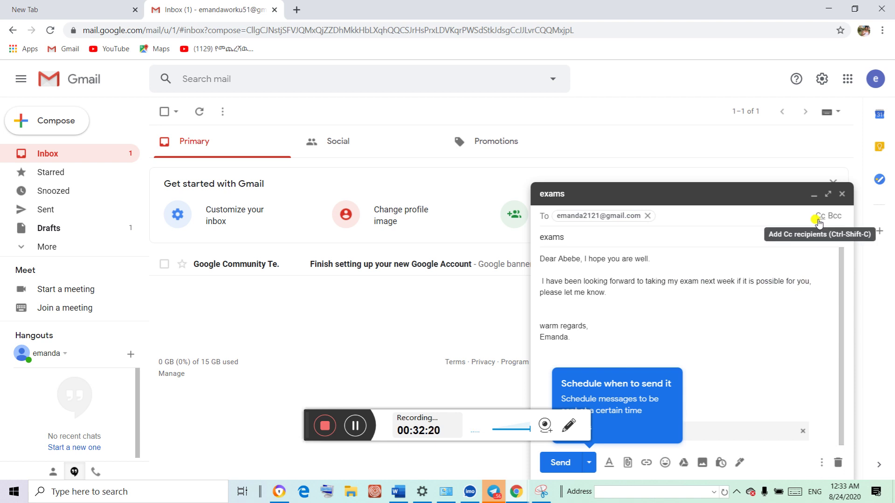
Add a Cc line to the exams draft and clear the stray letters typed into it
{"action": "left_click", "coordinate": [818, 219]}
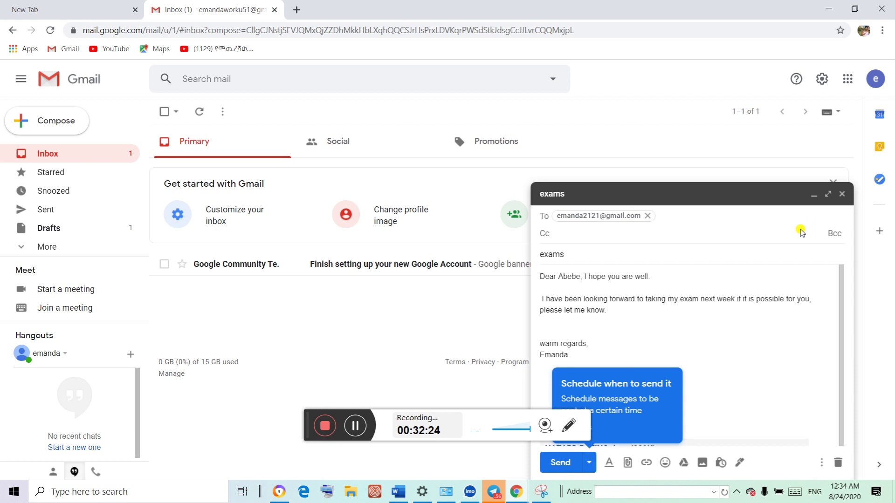
{"action": "left_click", "coordinate": [592, 233]}
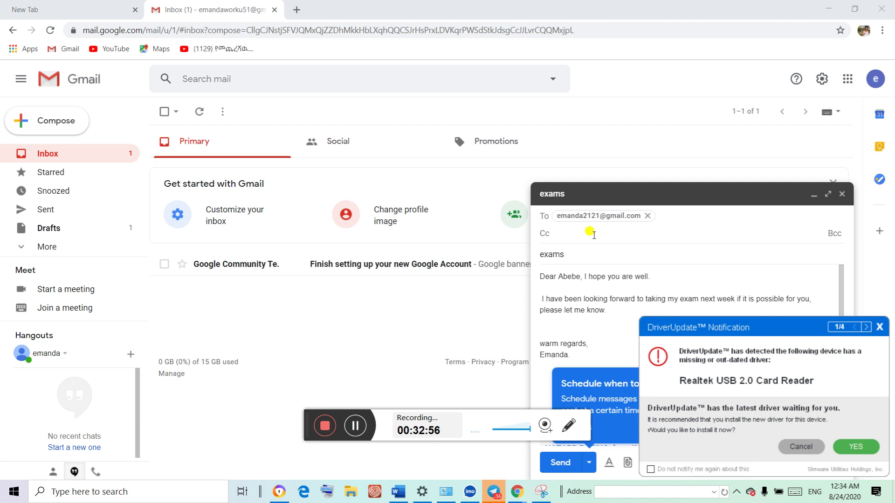
{"action": "left_click", "coordinate": [878, 327]}
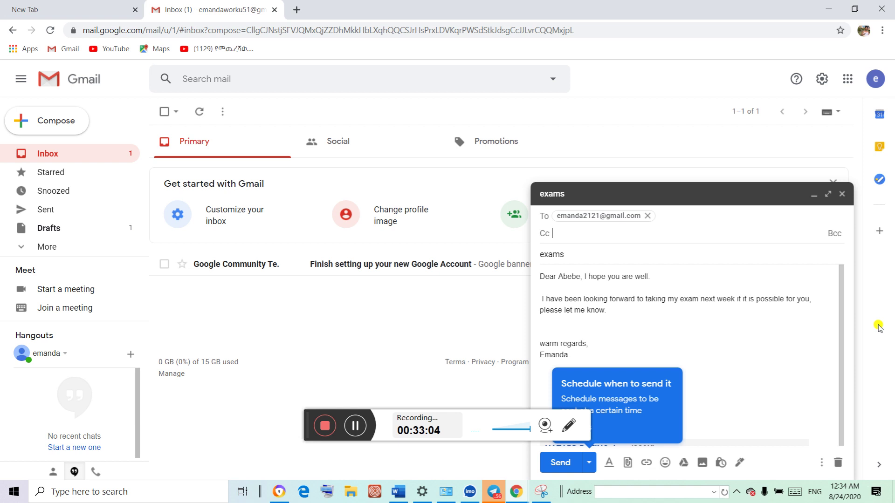
{"action": "type", "text": "E"}
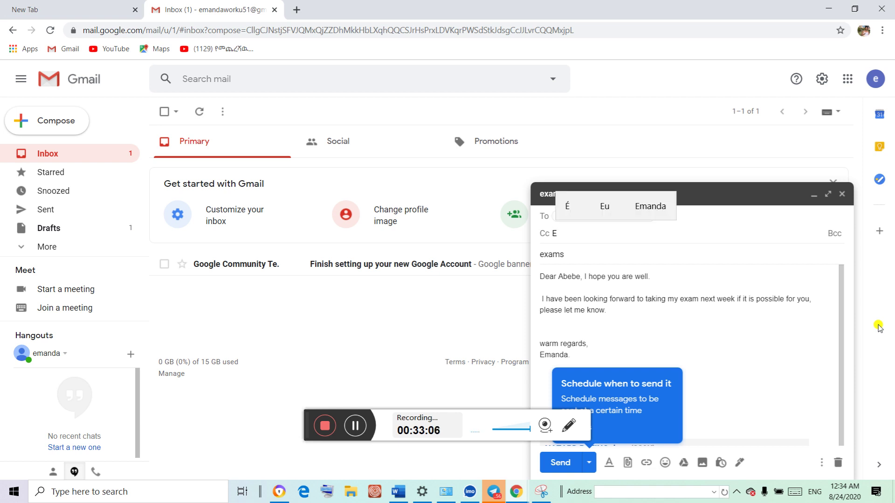
{"action": "key", "text": "BackSpace"}
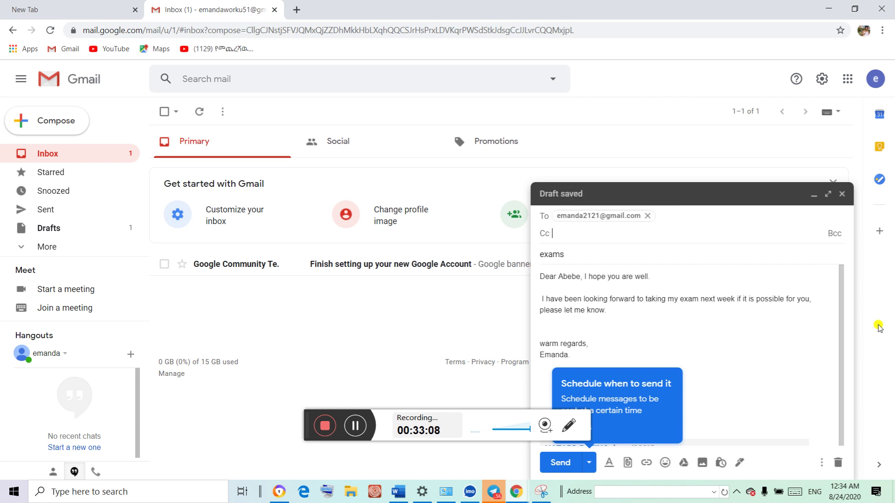
{"action": "type", "text": "M"}
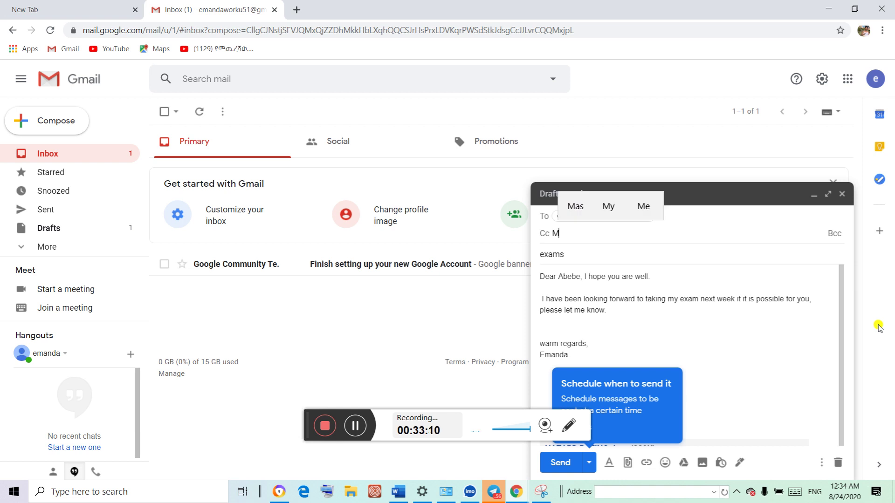
{"action": "key", "text": "BackSpace"}
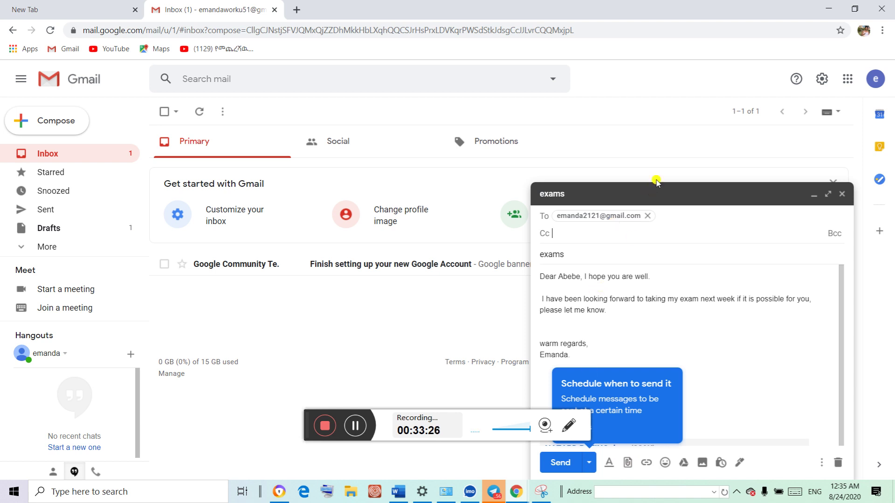
Send the exams email and open it in the Sent folder
{"action": "left_click", "coordinate": [573, 463]}
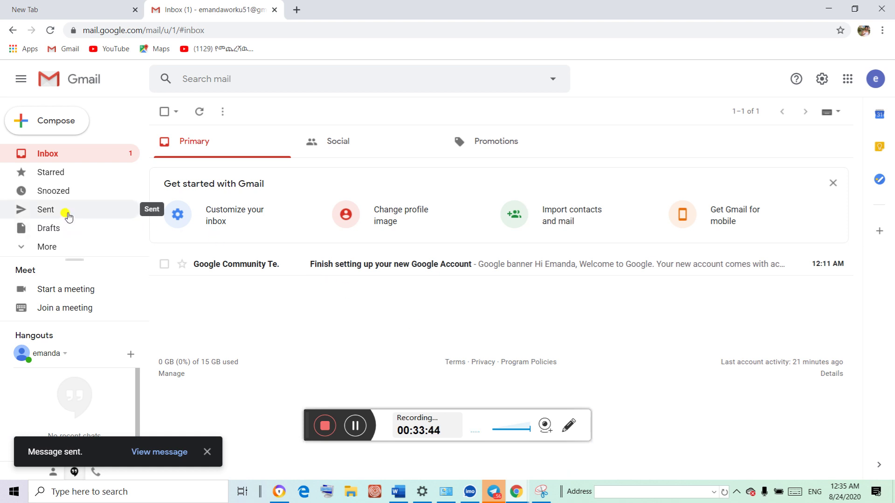
{"action": "left_click", "coordinate": [68, 214]}
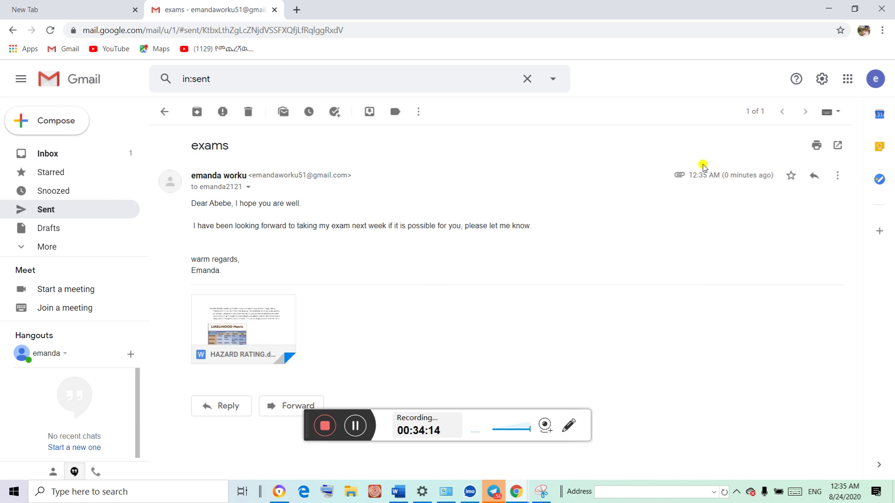
Dismiss the driver-update popup and return to the Inbox
{"action": "mouse_move", "coordinate": [250, 336]}
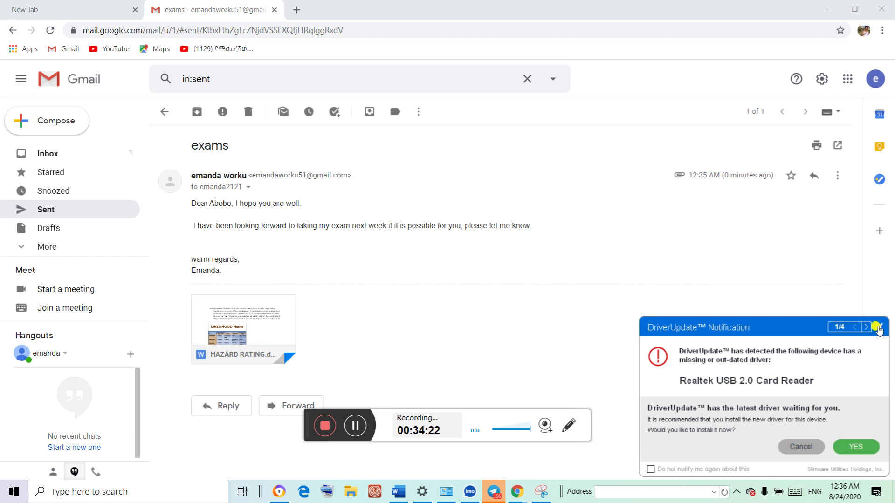
{"action": "left_click", "coordinate": [881, 327]}
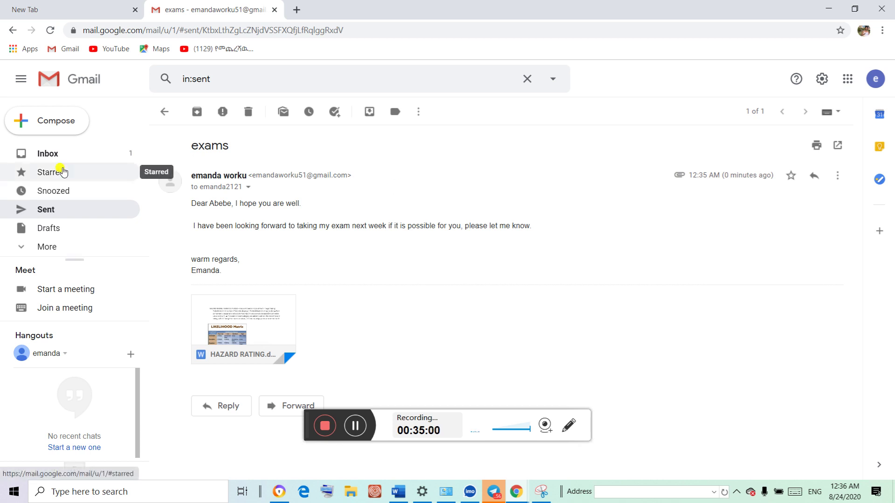
{"action": "left_click", "coordinate": [55, 155]}
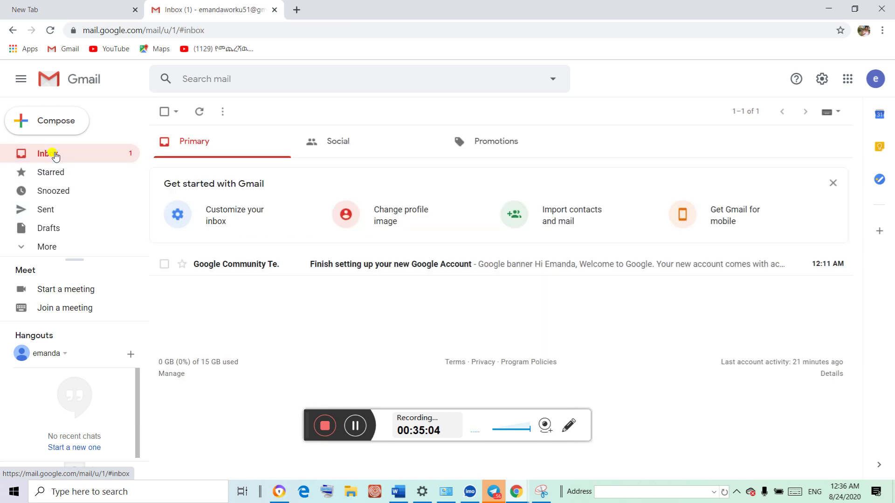
Open the Drafts folder, which has no saved drafts, and close the driver-update popup
{"action": "left_click", "coordinate": [39, 214]}
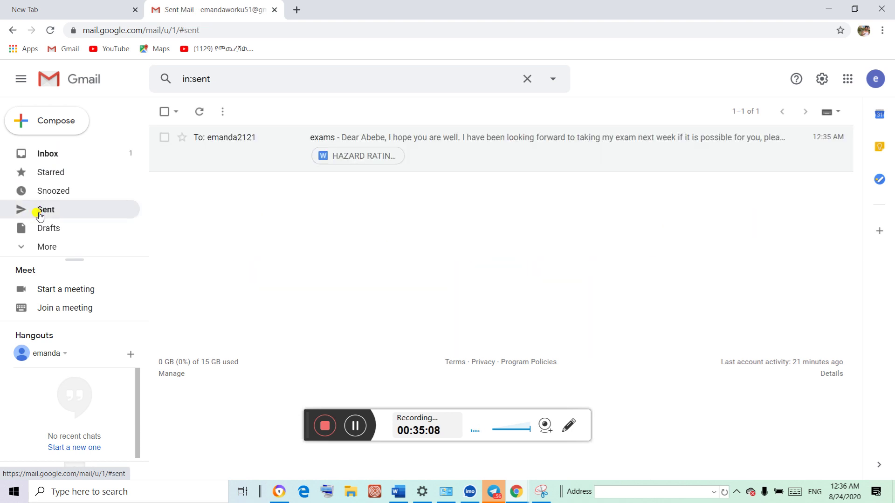
{"action": "left_click", "coordinate": [55, 233]}
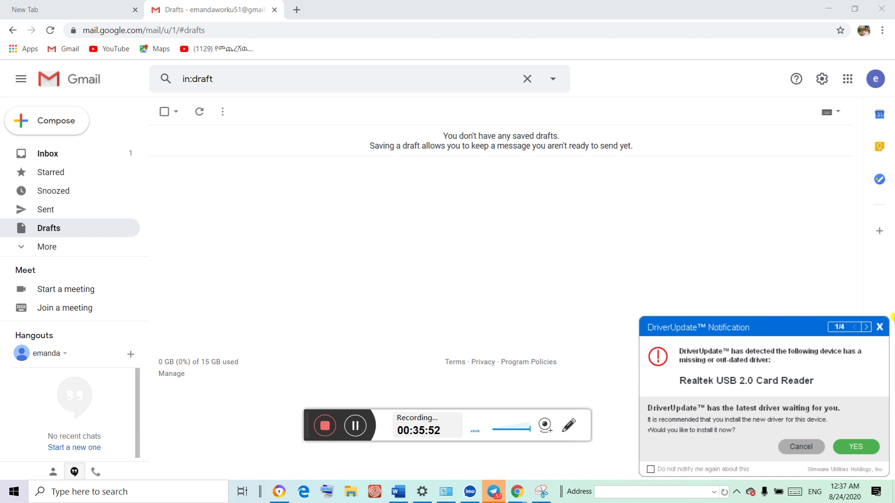
{"action": "left_click", "coordinate": [879, 327]}
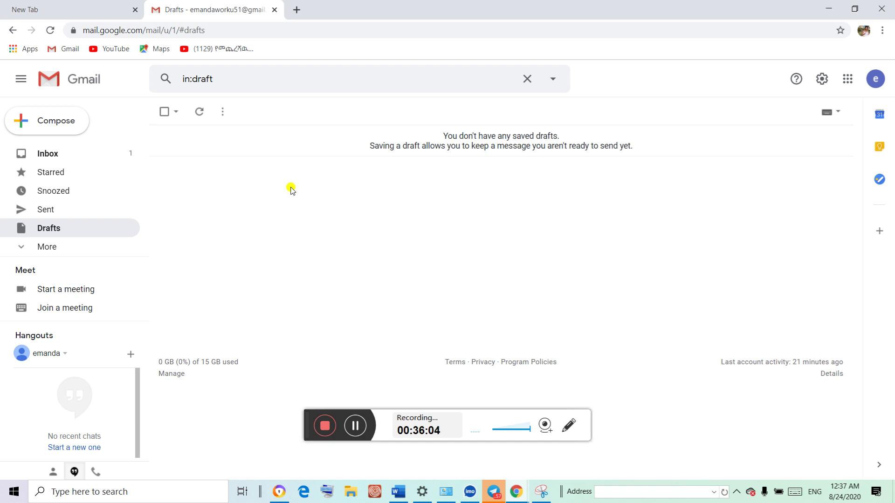
Expand More in the sidebar and scroll down to reveal Spam and Trash
{"action": "left_click", "coordinate": [60, 248]}
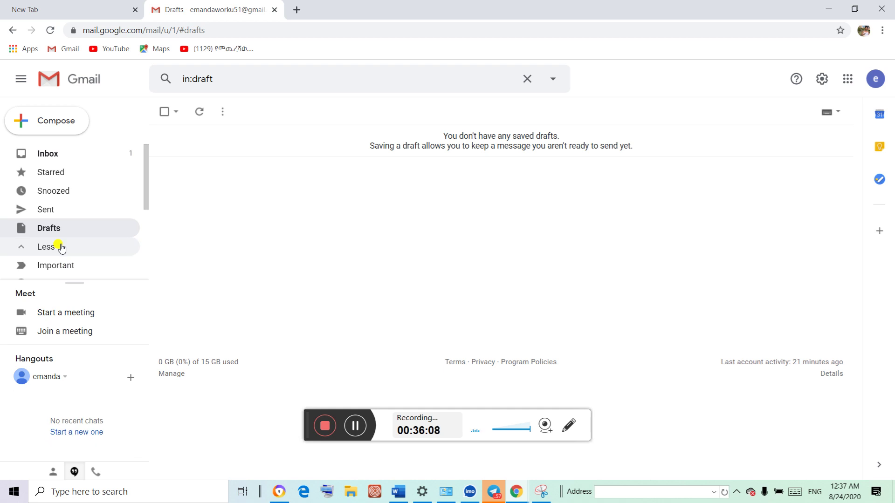
{"action": "left_click_drag", "start_coordinate": [145, 188], "coordinate": [157, 207]}
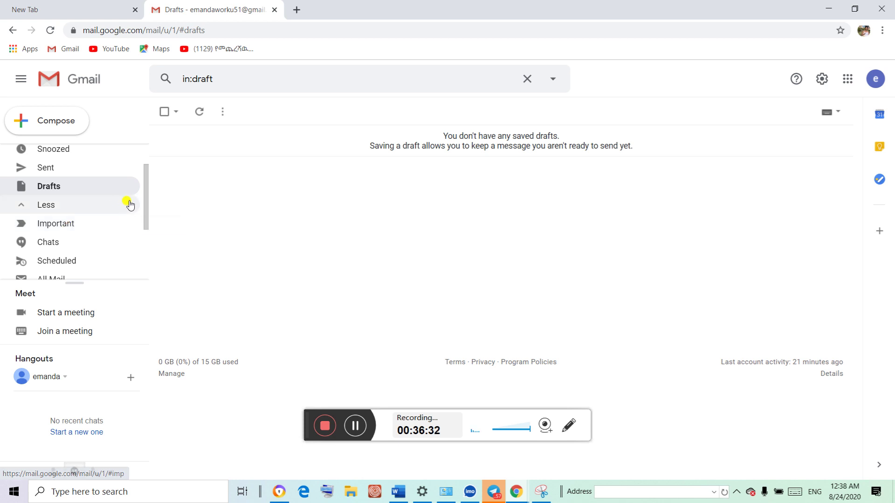
{"action": "left_click_drag", "start_coordinate": [147, 199], "coordinate": [148, 256]}
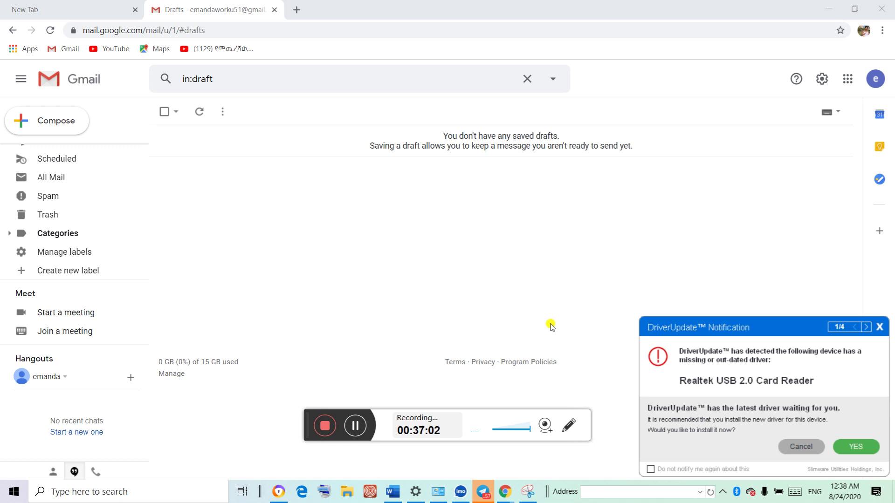
{"action": "left_click", "coordinate": [876, 328]}
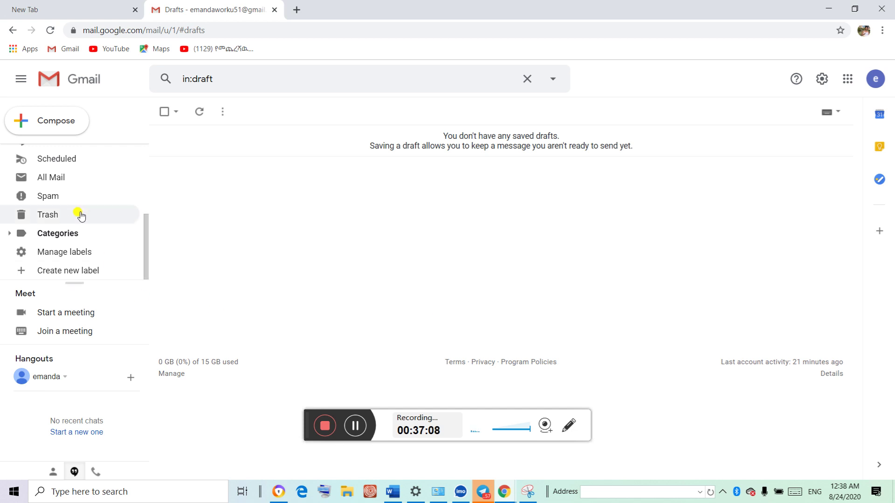
Open Gmail's Spam folder from the left sidebar to check it is empty
{"action": "left_click", "coordinate": [69, 201]}
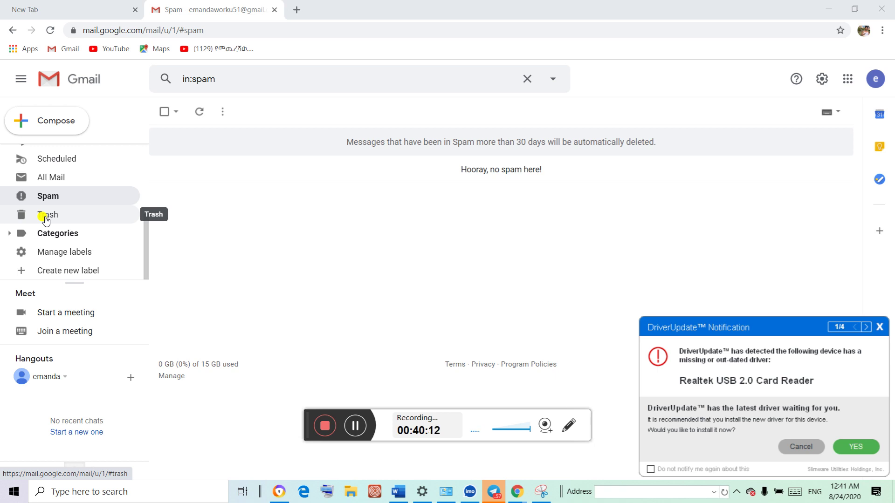
Repeatedly close the reappearing driver-update popup to keep the empty Spam folder visible
{"action": "left_click", "coordinate": [880, 327]}
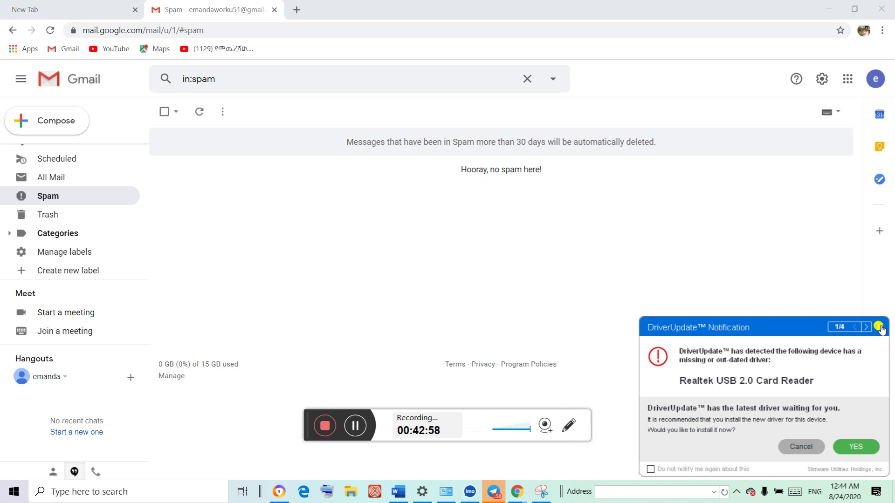
{"action": "left_click", "coordinate": [880, 328]}
{"action": "left_click", "coordinate": [880, 328]}
{"action": "left_click", "coordinate": [880, 327]}
{"action": "left_click", "coordinate": [880, 328]}
{"action": "left_click", "coordinate": [883, 328]}
{"action": "left_click", "coordinate": [883, 327]}
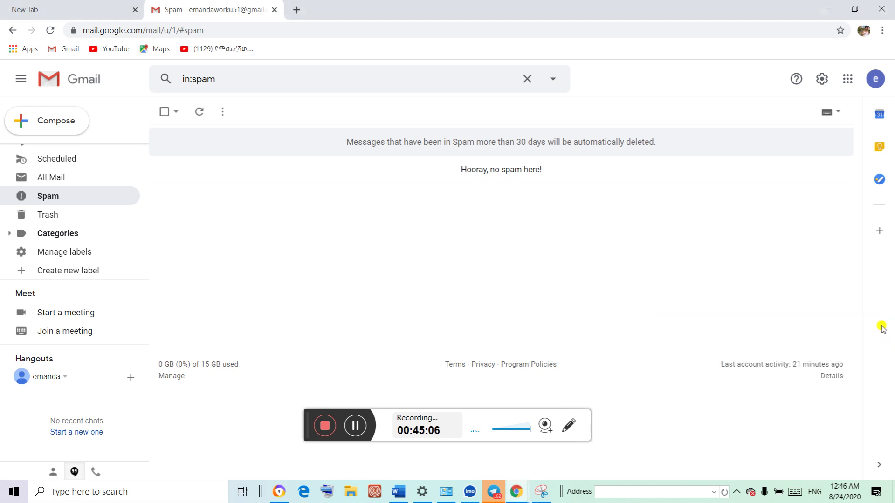
{"action": "left_click", "coordinate": [883, 329]}
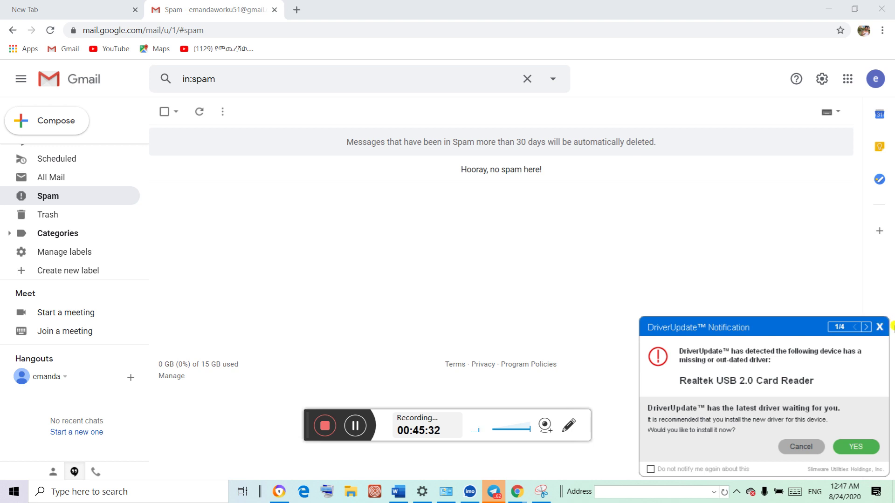
{"action": "left_click", "coordinate": [882, 329]}
{"action": "left_click", "coordinate": [880, 327]}
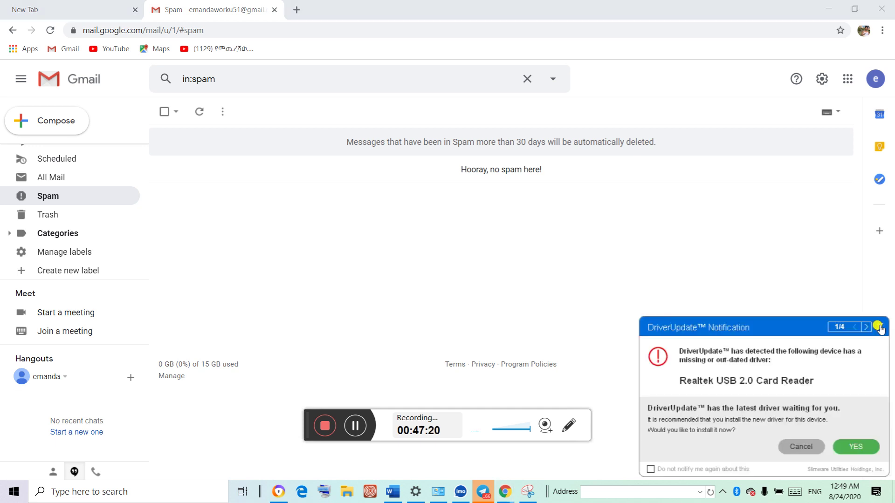
{"action": "left_click", "coordinate": [880, 327]}
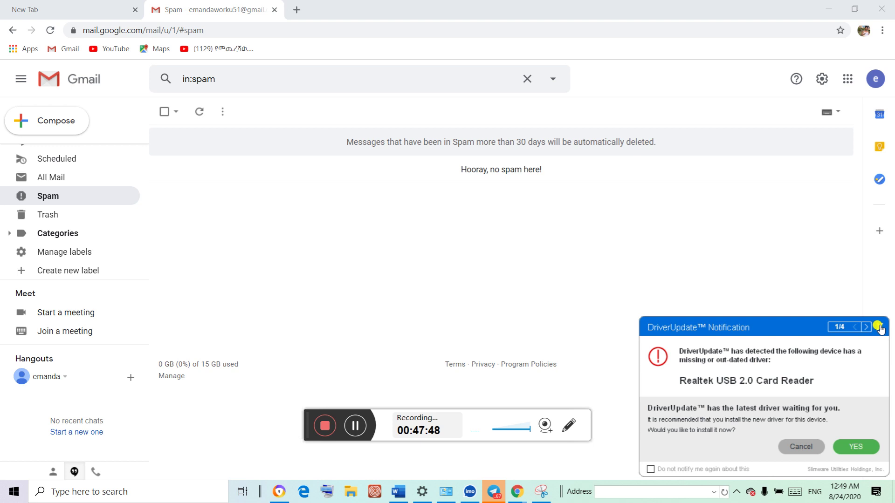
Close the DriverUpdate popup each time it reappears over the empty Spam folder
{"action": "left_click", "coordinate": [880, 328]}
{"action": "left_click", "coordinate": [879, 327]}
{"action": "left_click", "coordinate": [880, 327]}
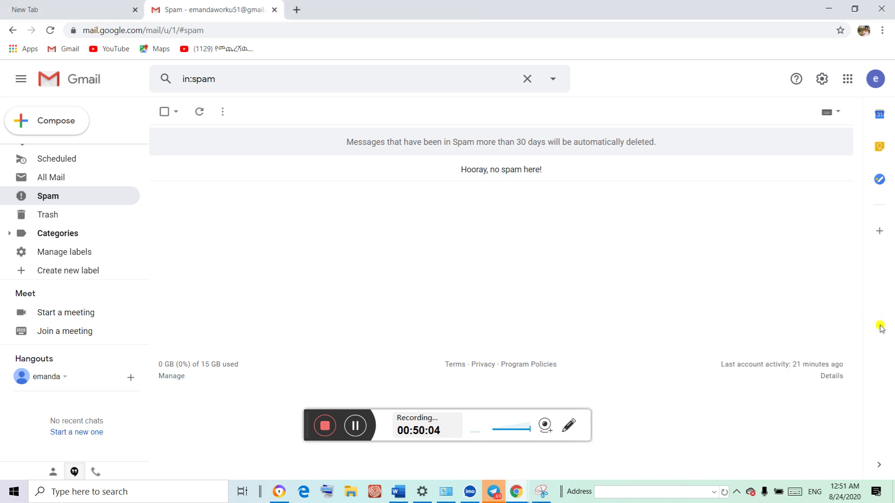